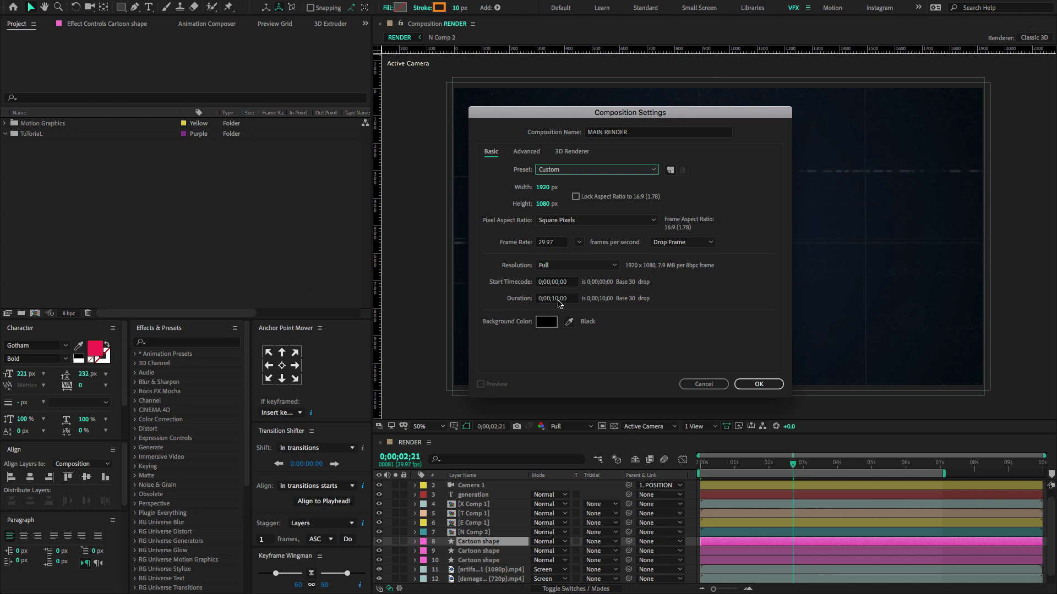
# - Create the MAIN RENDER composition at 1920 x 1080, 29.97 fps, 10 seconds long, and file it in the TuToriaL folder
pyautogui.click(757, 383)
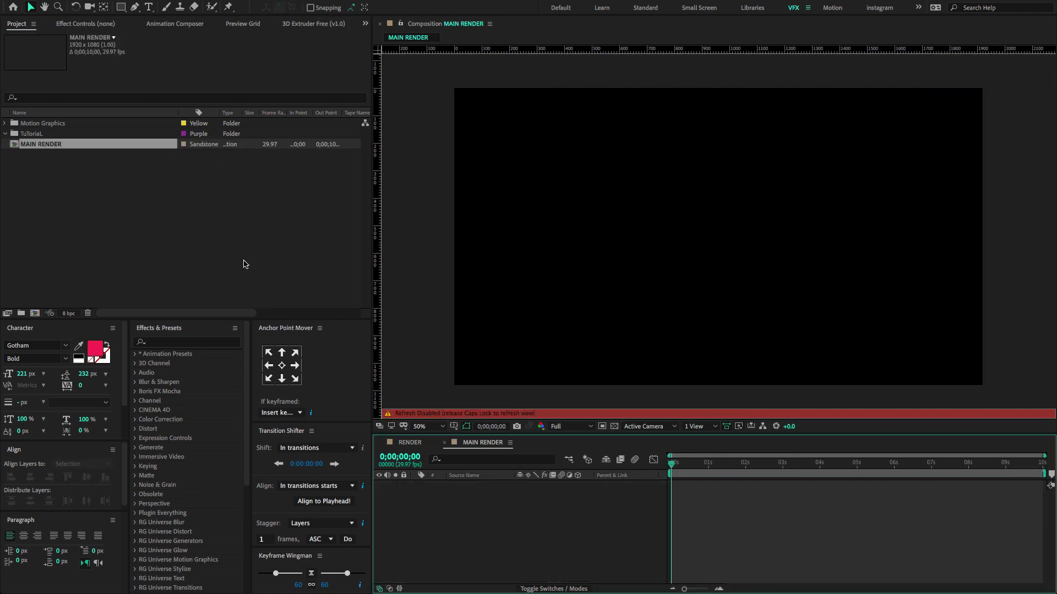
pyautogui.press('capslock')
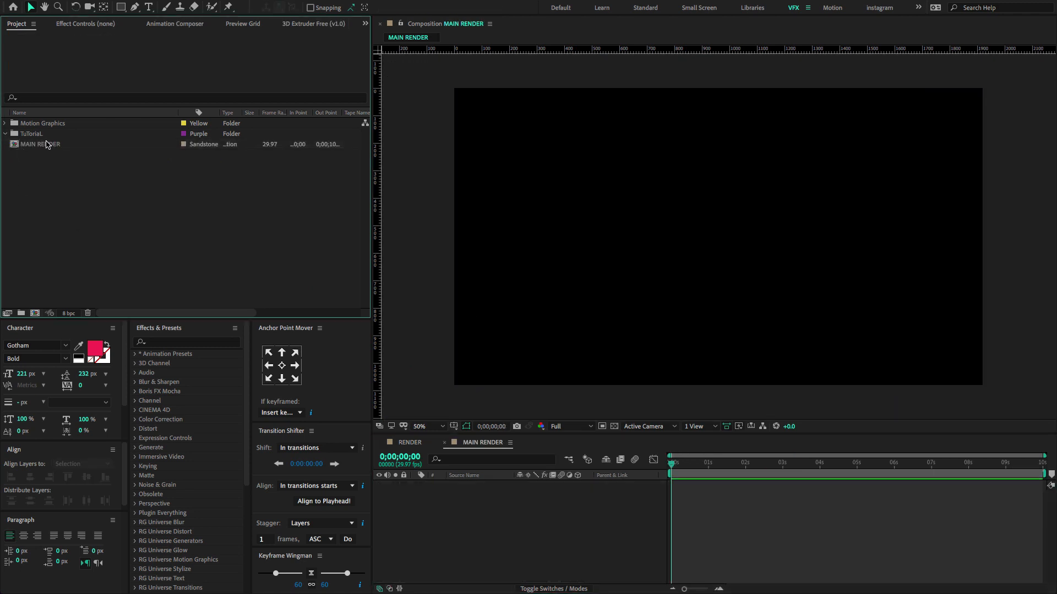
pyautogui.click(42, 135)
pyautogui.moveTo(42, 143); pyautogui.dragTo(40, 135)
pyautogui.click(6, 123)
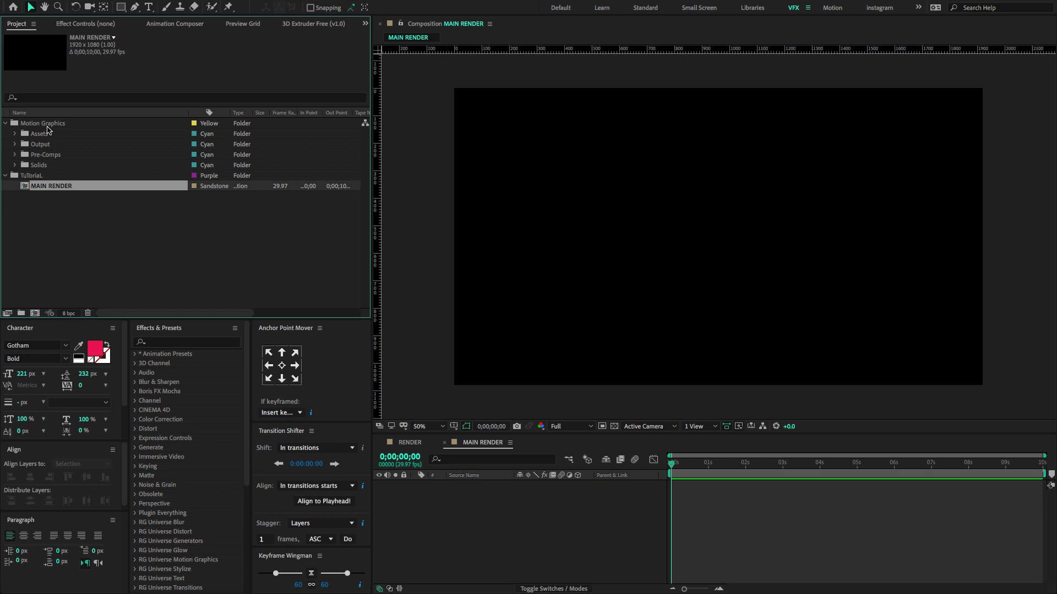
# - Add a 1920 x 1080 solid named BG to MAIN RENDER in dark navy blue, hex 0D1822
pyautogui.rightClick(686, 149)
pyautogui.moveTo(717, 157)
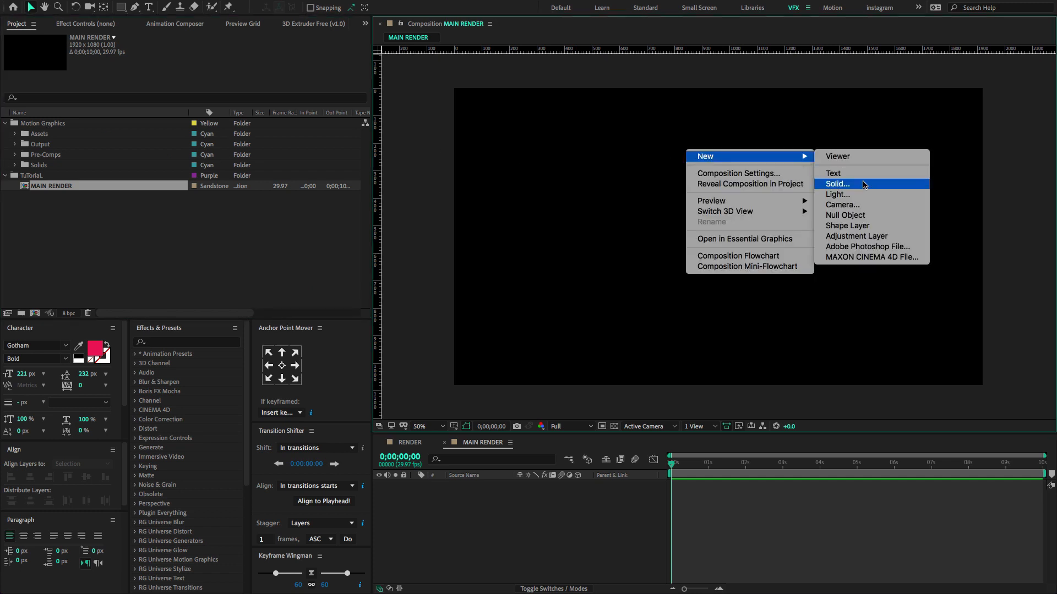
pyautogui.click(863, 184)
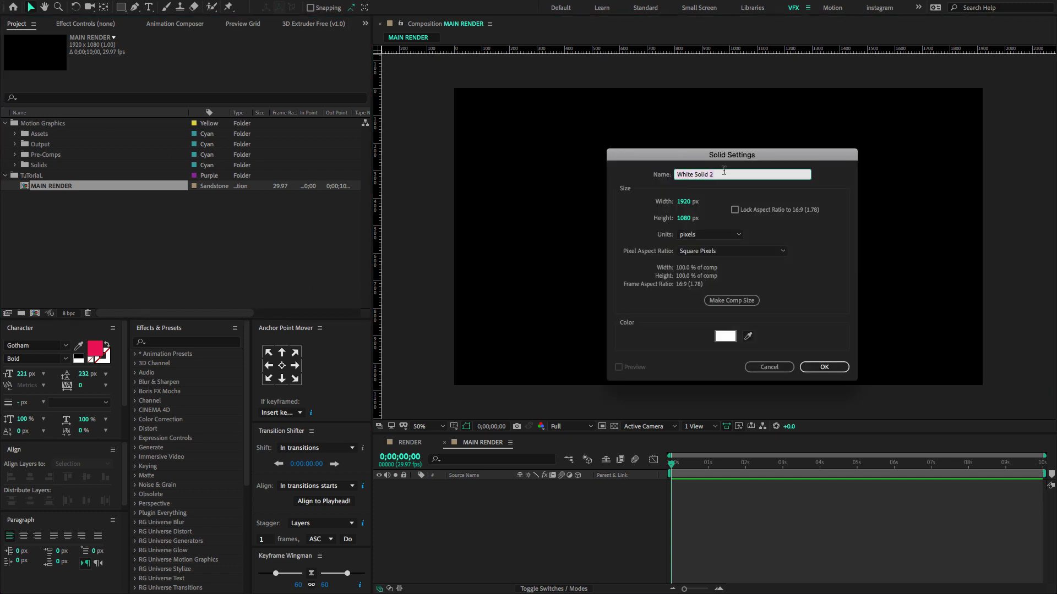
pyautogui.write('BG')
pyautogui.click(725, 336)
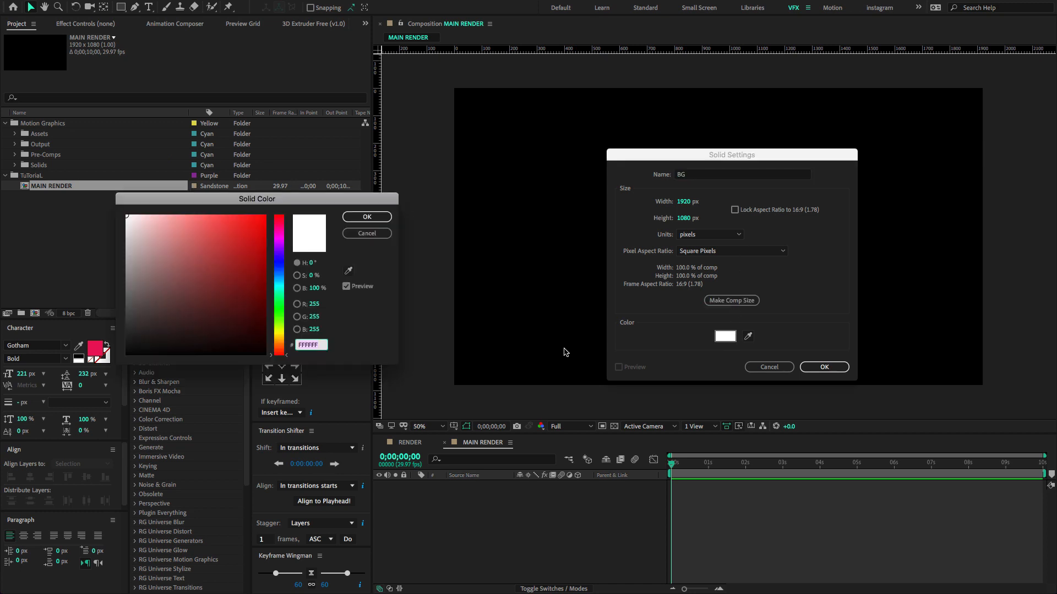
pyautogui.click(207, 338)
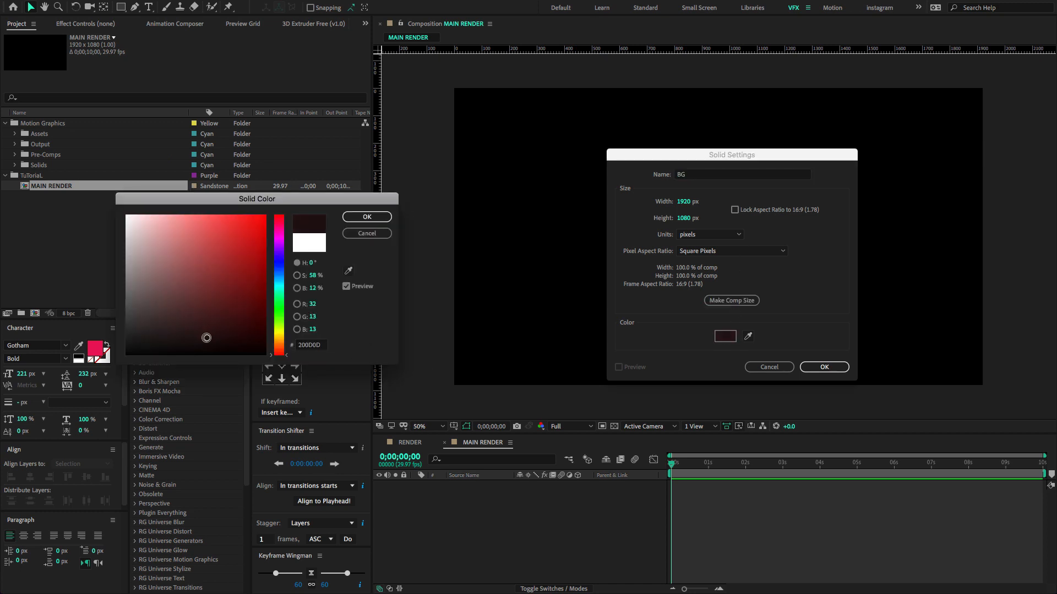
pyautogui.click(280, 273)
pyautogui.moveTo(257, 199); pyautogui.dragTo(529, 190)
pyautogui.click(484, 328)
pyautogui.click(555, 267)
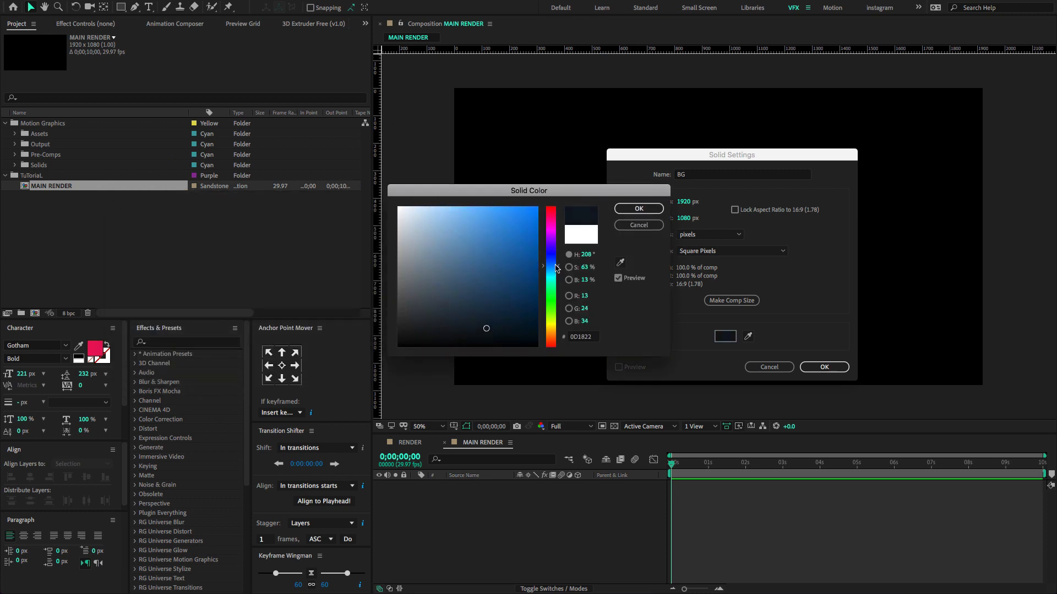
pyautogui.click(638, 209)
pyautogui.click(815, 365)
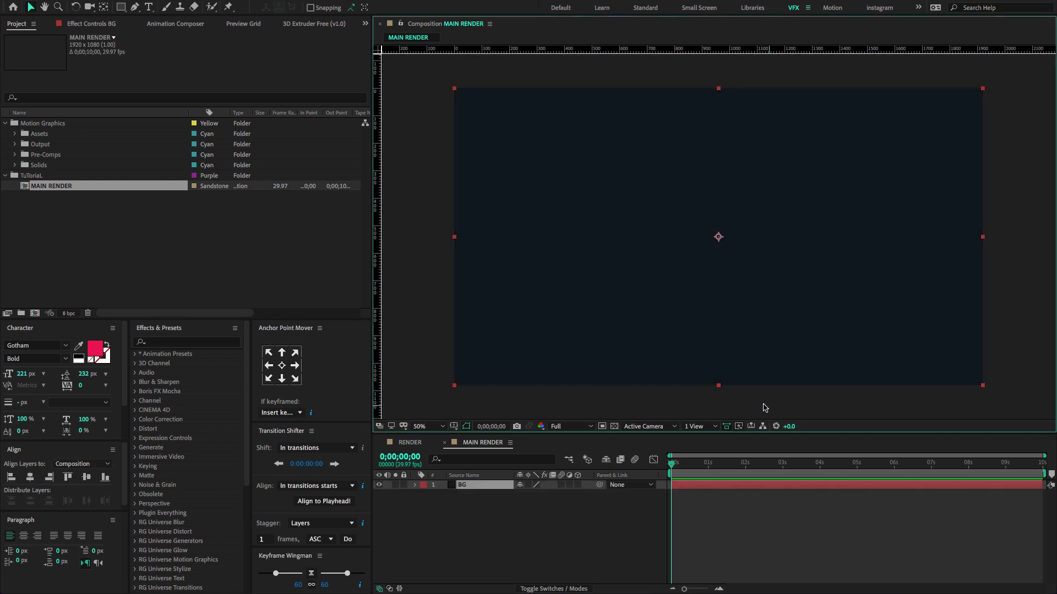
# - Apply the CC Vignette effect to the BG solid and set its Amount to 105
pyautogui.click(185, 342)
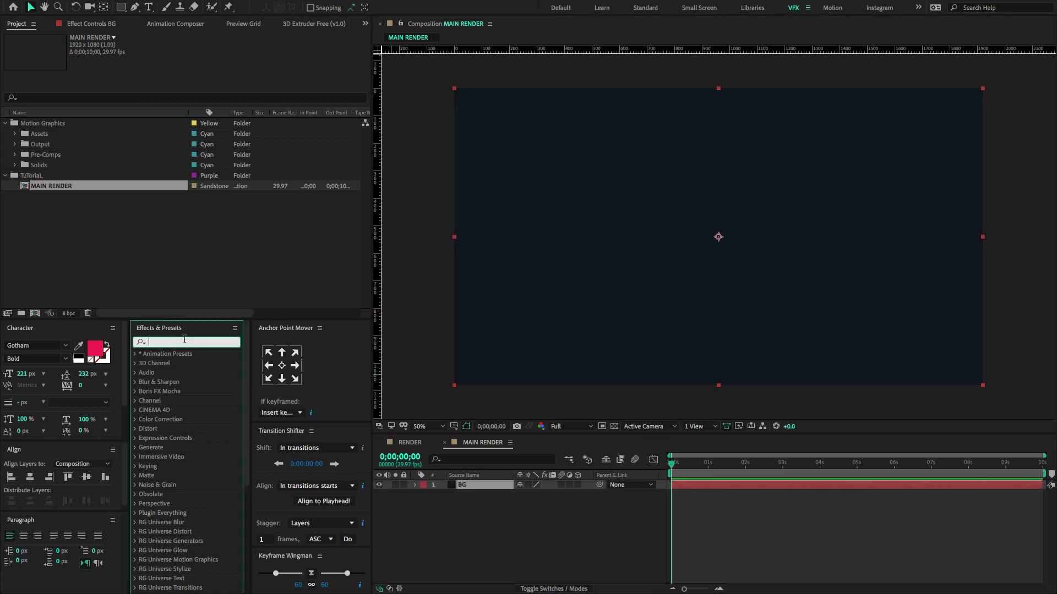
pyautogui.write('cc vi')
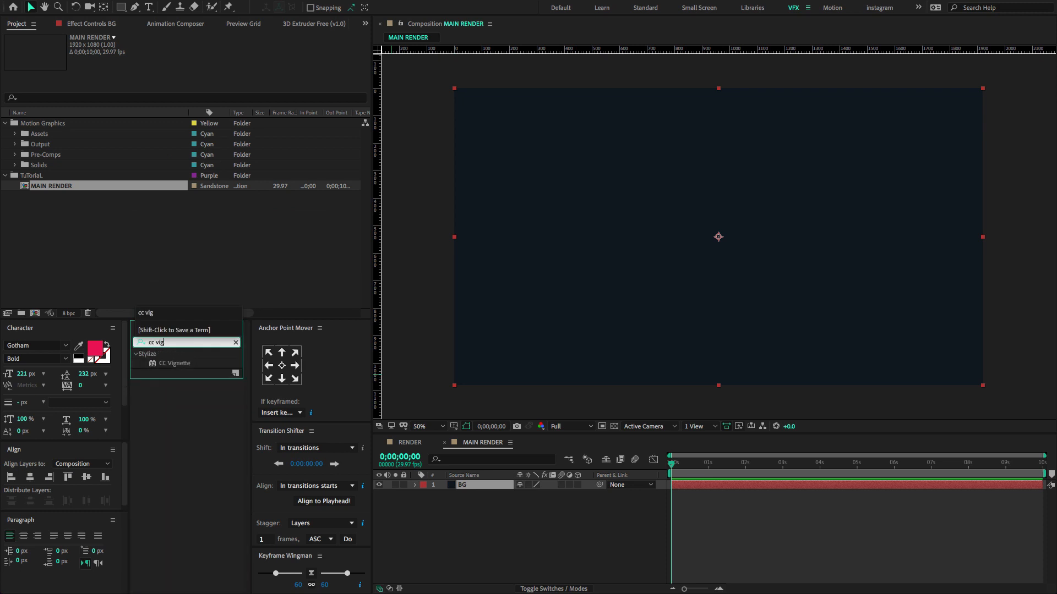
pyautogui.write('g')
pyautogui.moveTo(184, 364); pyautogui.dragTo(607, 267)
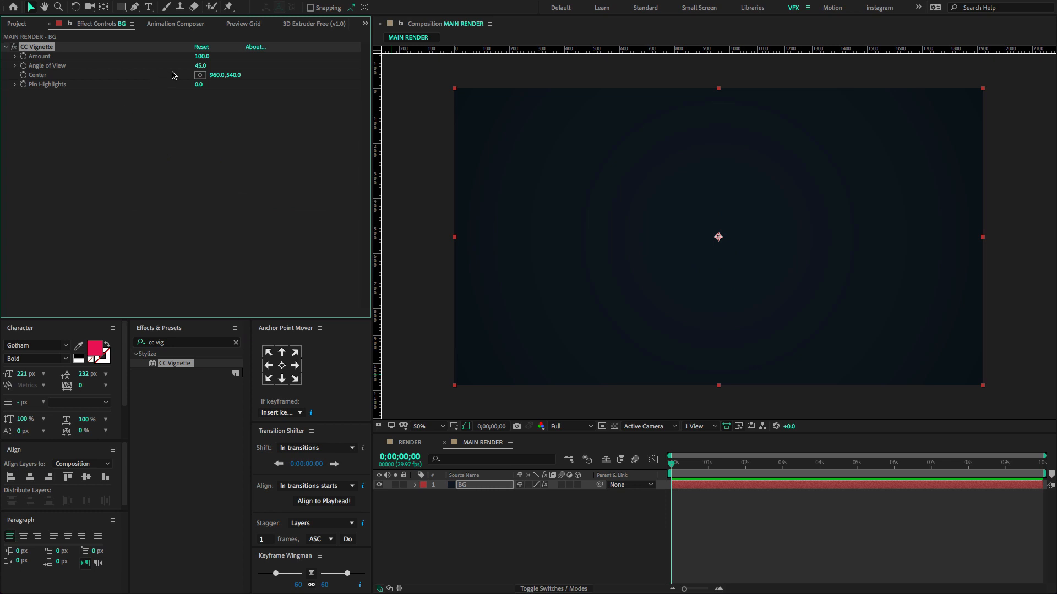
pyautogui.click(201, 66)
pyautogui.press('Return')
pyautogui.click(203, 57)
pyautogui.write('105')
pyautogui.press('Return')
# - Place the artifacts and damage video clips from the Assets folder above the BG layer and preview them
pyautogui.click(18, 25)
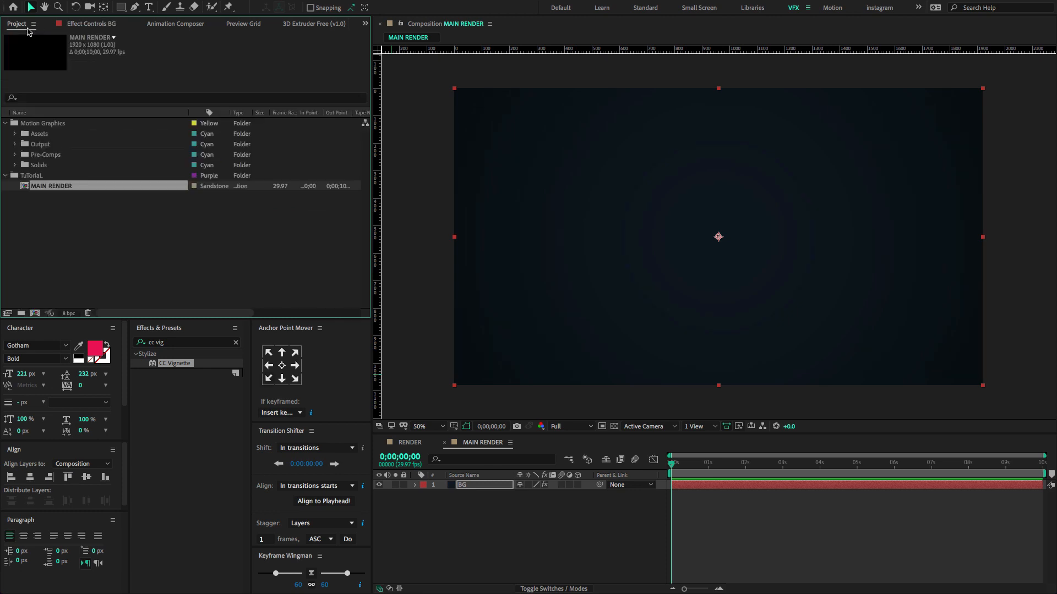
pyautogui.click(14, 134)
pyautogui.click(47, 145)
pyautogui.keyDown('shift'); pyautogui.click(43, 157); pyautogui.keyUp('shift')
pyautogui.moveTo(43, 157); pyautogui.dragTo(485, 486)
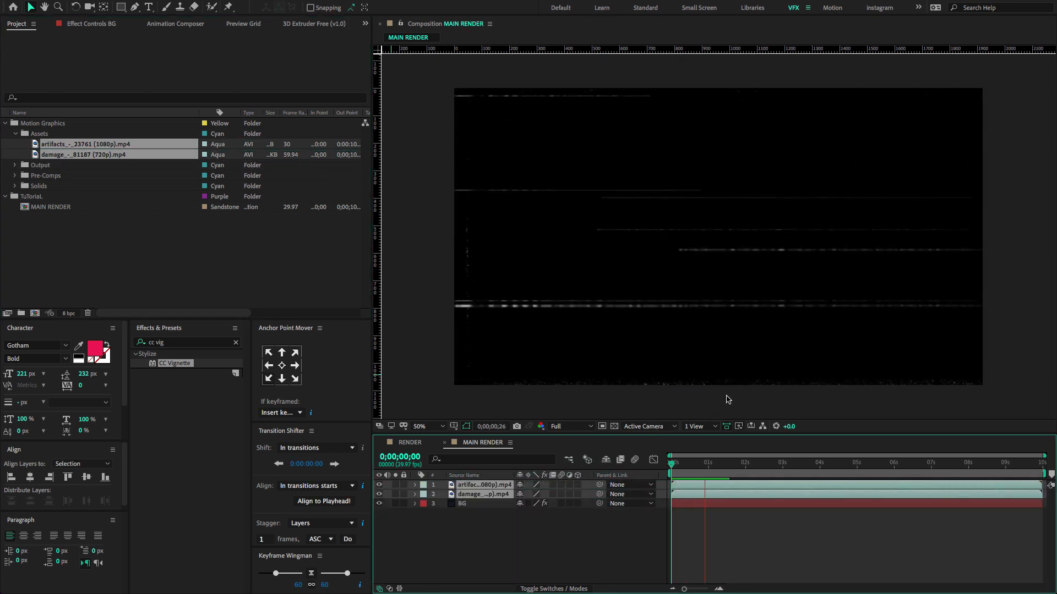
pyautogui.press('space')
# - Show the timeline's blending mode column and set both the artifacts and damage clips to Screen
pyautogui.press('F4')
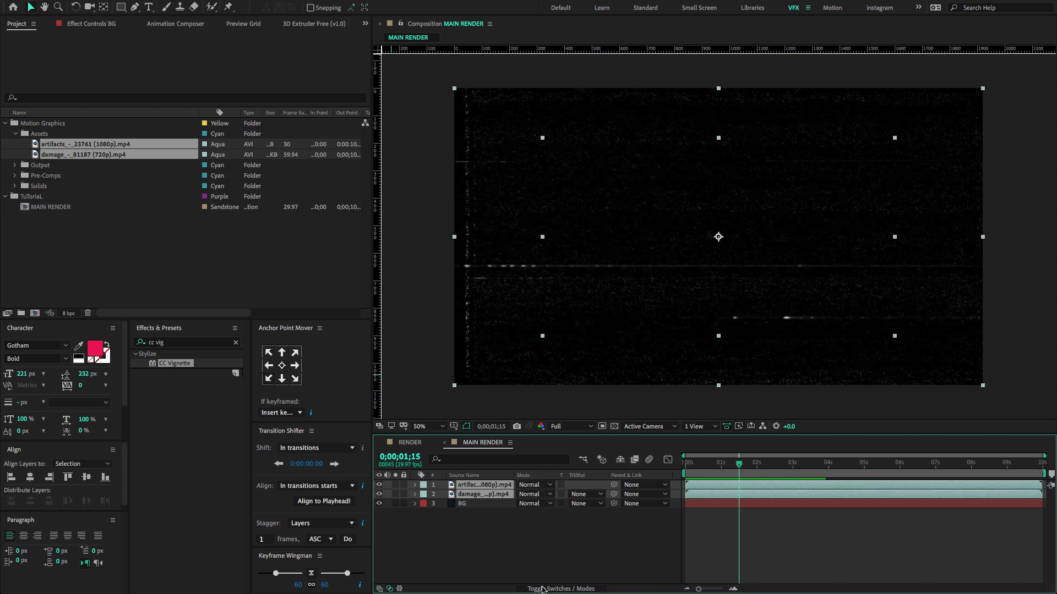
pyautogui.click(546, 589)
pyautogui.click(547, 590)
pyautogui.click(546, 589)
pyautogui.click(546, 590)
pyautogui.rightClick(497, 478)
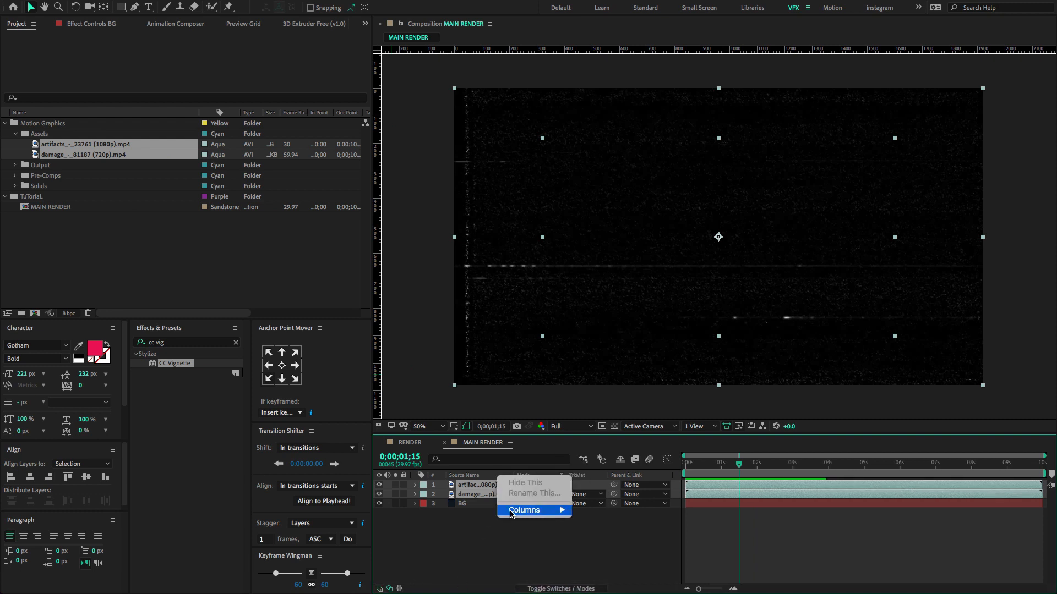
pyautogui.moveTo(513, 510)
pyautogui.click(592, 512)
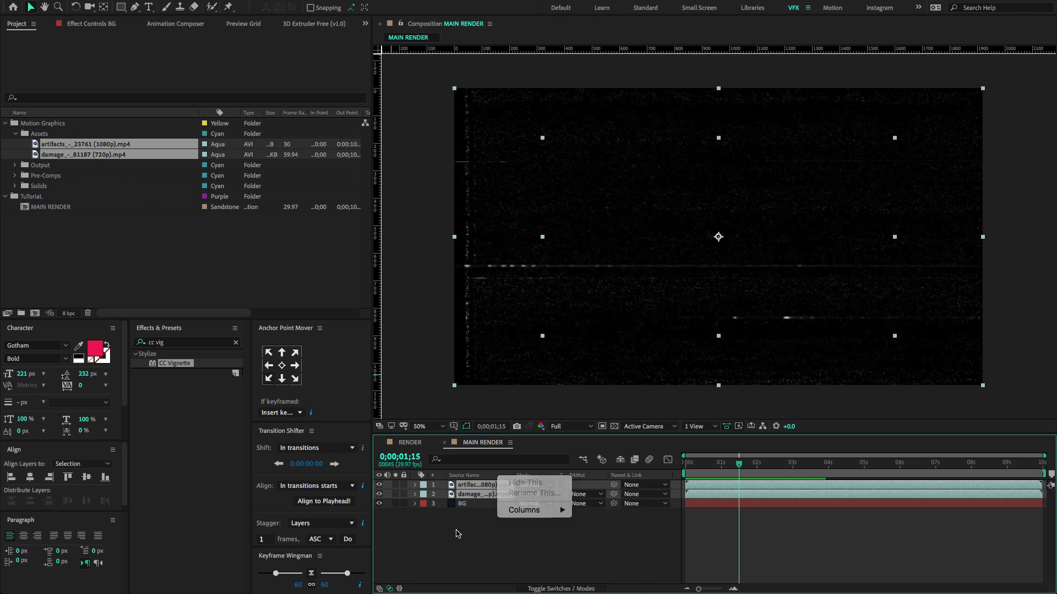
pyautogui.click(532, 487)
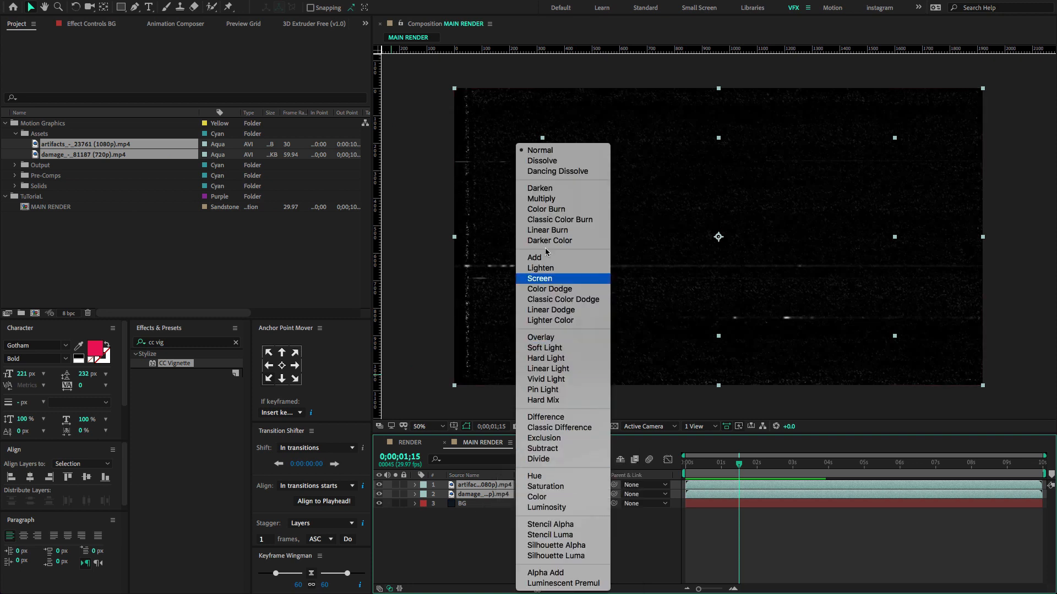
pyautogui.click(549, 278)
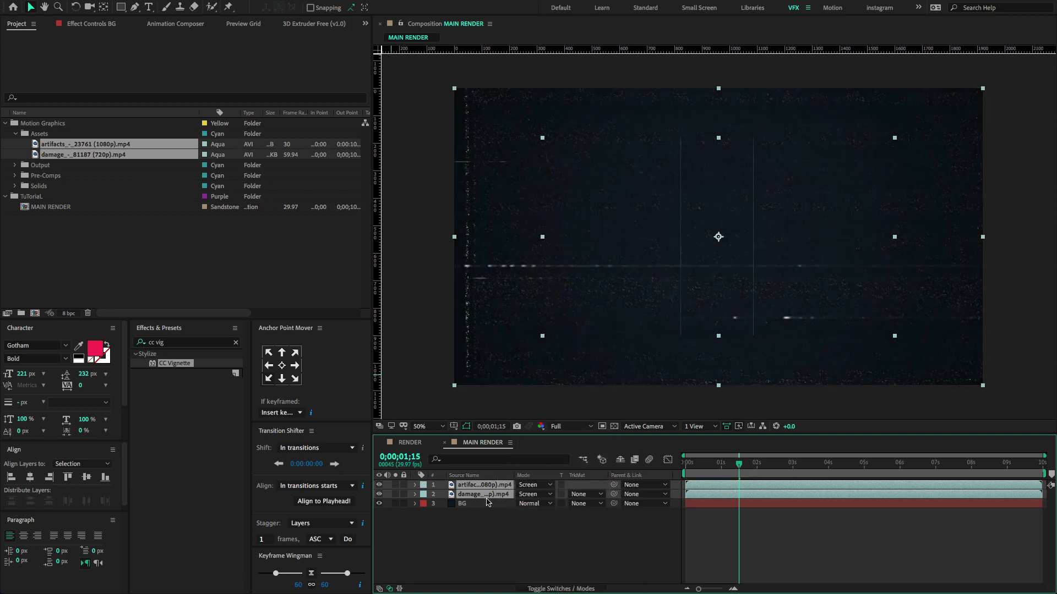
# - Lower the opacity of the artifacts and damage clips to about 27%, collapse the layers and preview from the start
pyautogui.press('t')
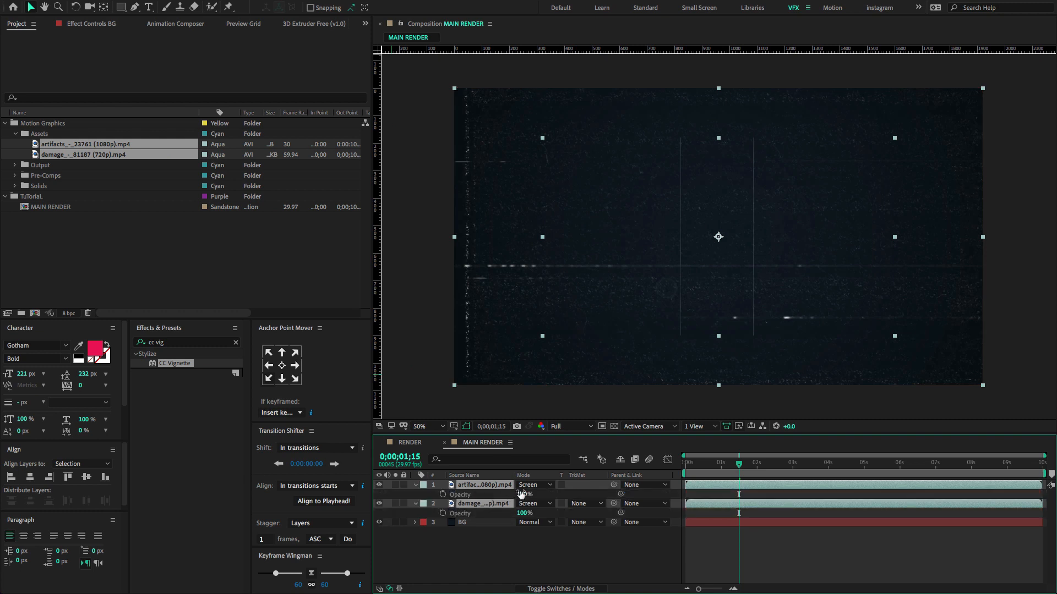
pyautogui.moveTo(521, 493); pyautogui.dragTo(510, 492)
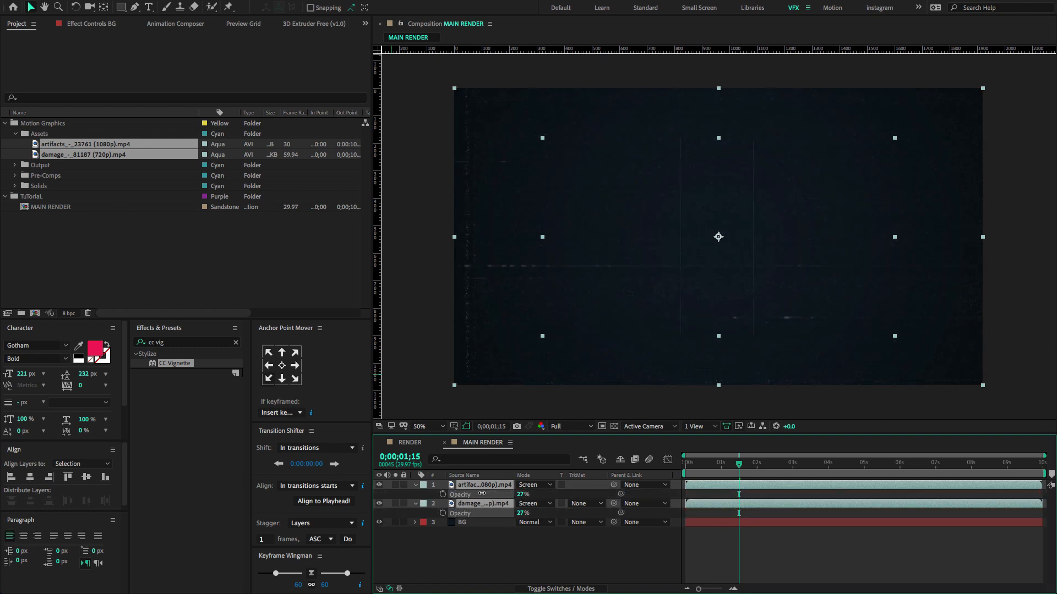
pyautogui.hotkey('ctrl', 'a')
pyautogui.press('p')
pyautogui.press('p')
pyautogui.moveTo(702, 465); pyautogui.dragTo(680, 468)
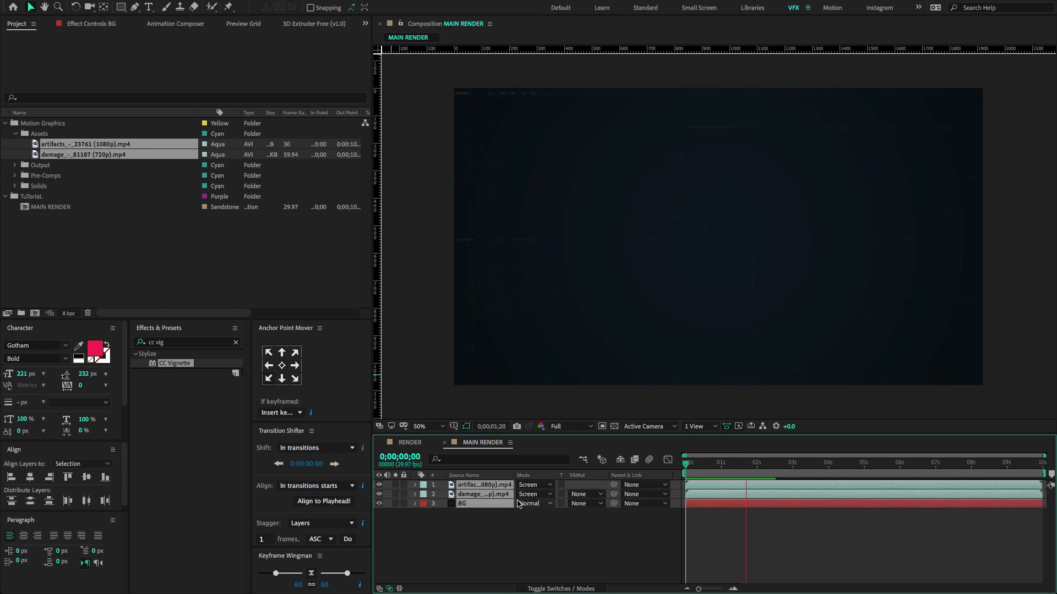
# - Hide and lock the artifacts, damage and BG layers
pyautogui.moveTo(523, 537); pyautogui.dragTo(465, 485)
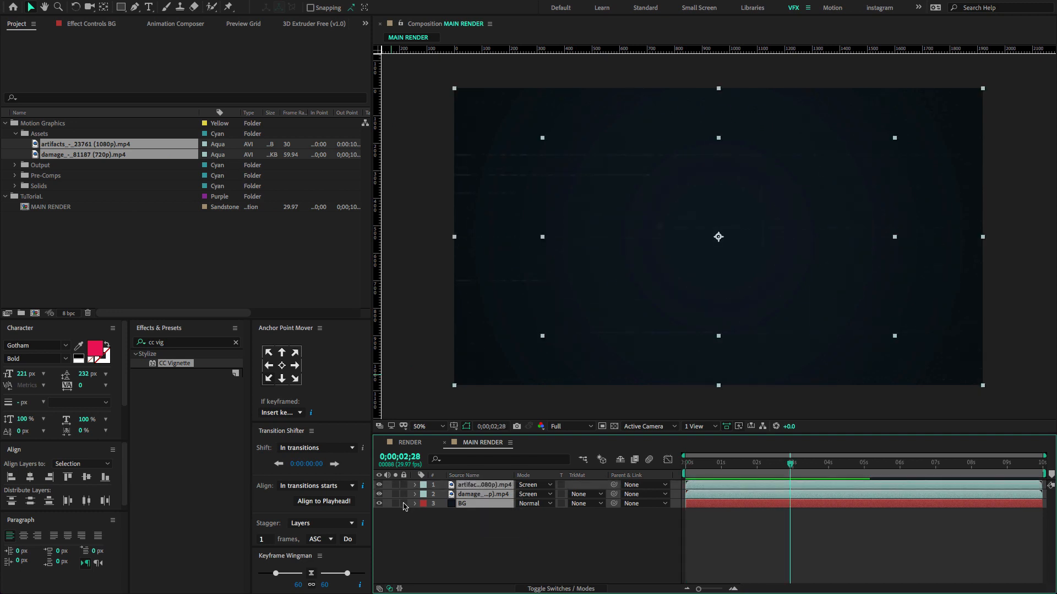
pyautogui.click(379, 504)
pyautogui.click(404, 504)
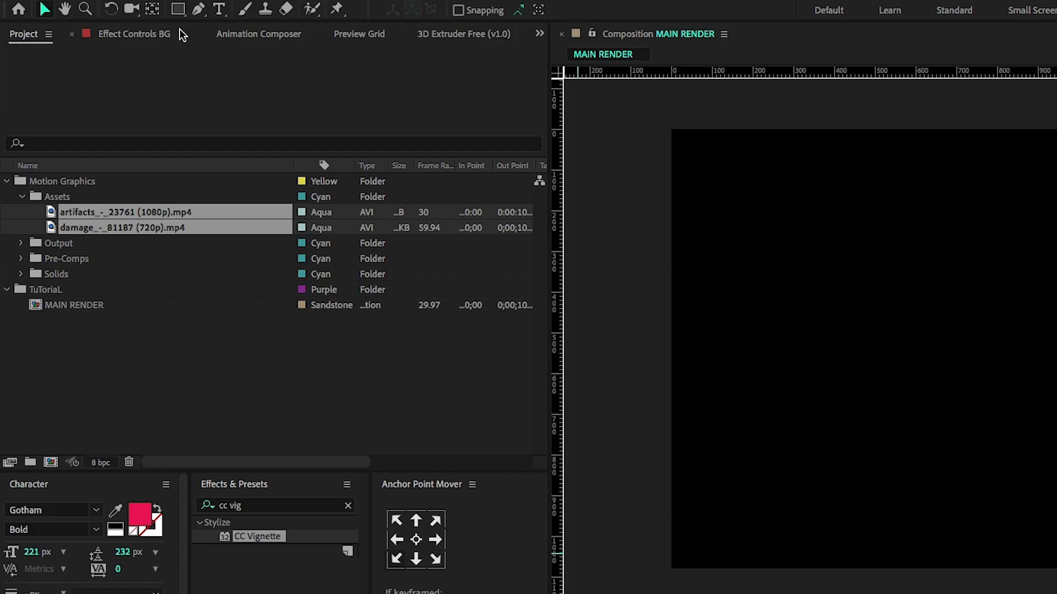
# - Activate the Rectangle tool and set its fill to None
pyautogui.click(123, 7)
pyautogui.click(443, 10)
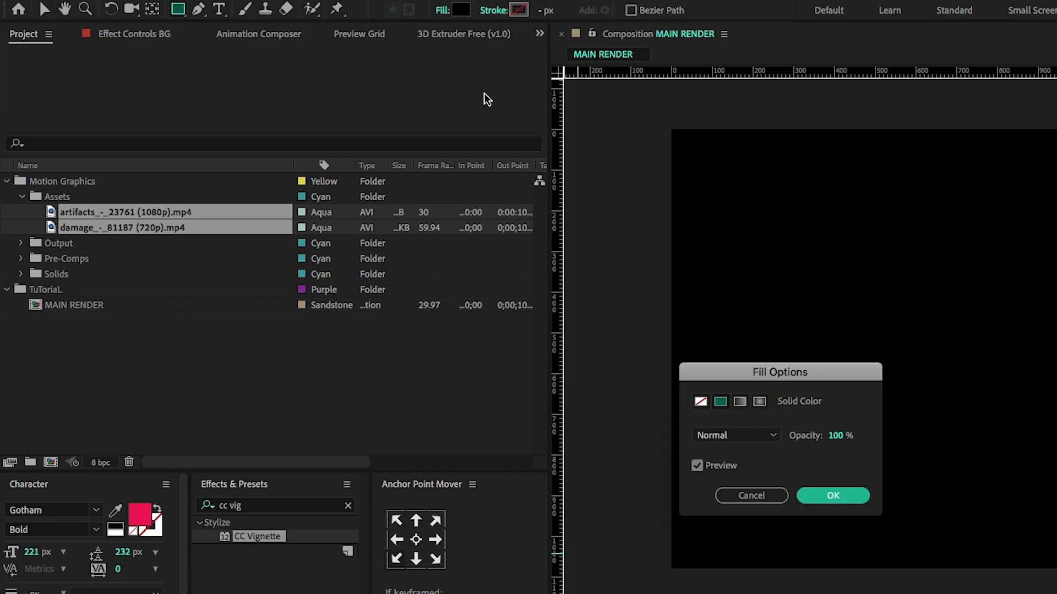
pyautogui.click(701, 401)
pyautogui.click(829, 495)
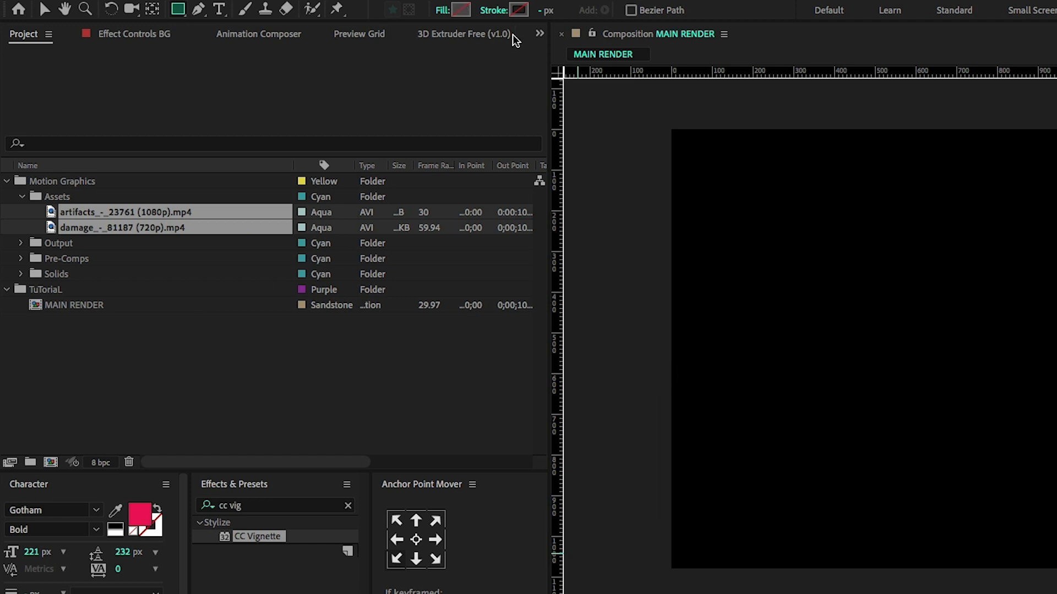
# - Give the Rectangle tool a solid cyan stroke, hex 00FFFD, 8 px wide
pyautogui.click(488, 12)
pyautogui.click(718, 403)
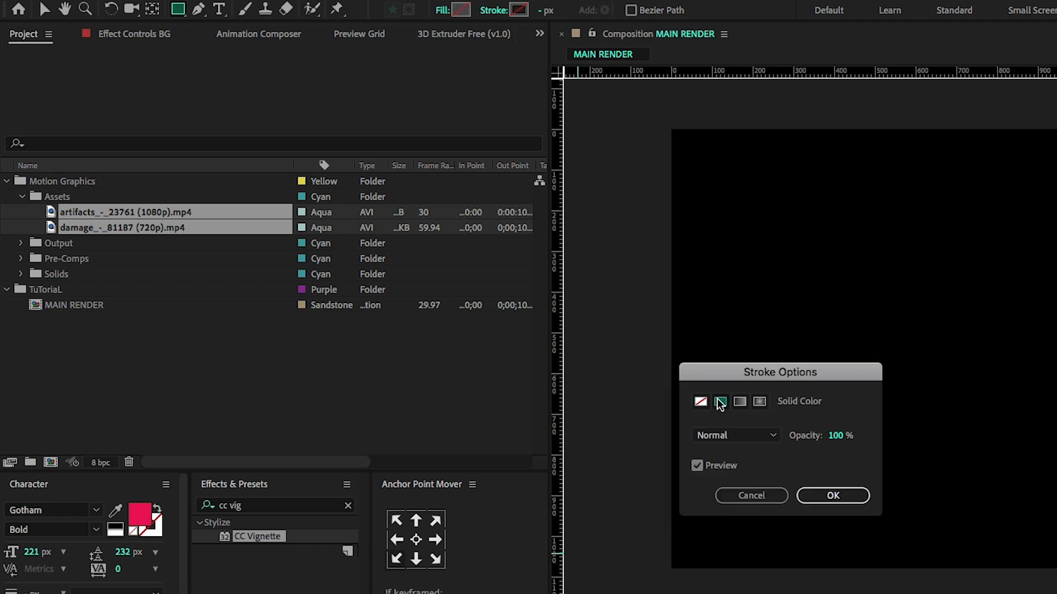
pyautogui.click(825, 496)
pyautogui.click(518, 10)
pyautogui.click(786, 312)
pyautogui.moveTo(808, 424); pyautogui.dragTo(810, 407)
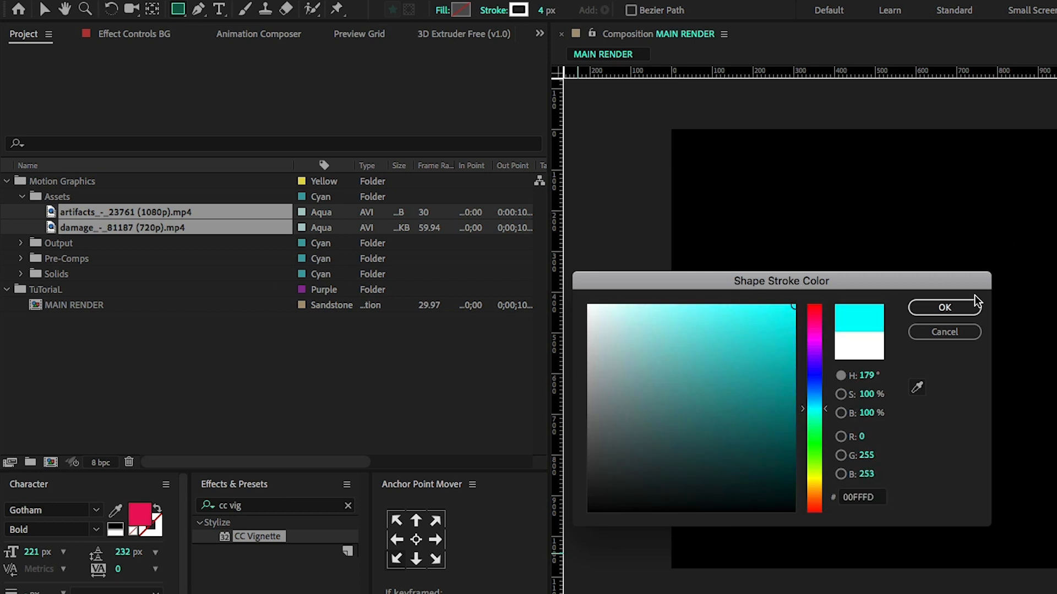
pyautogui.click(960, 308)
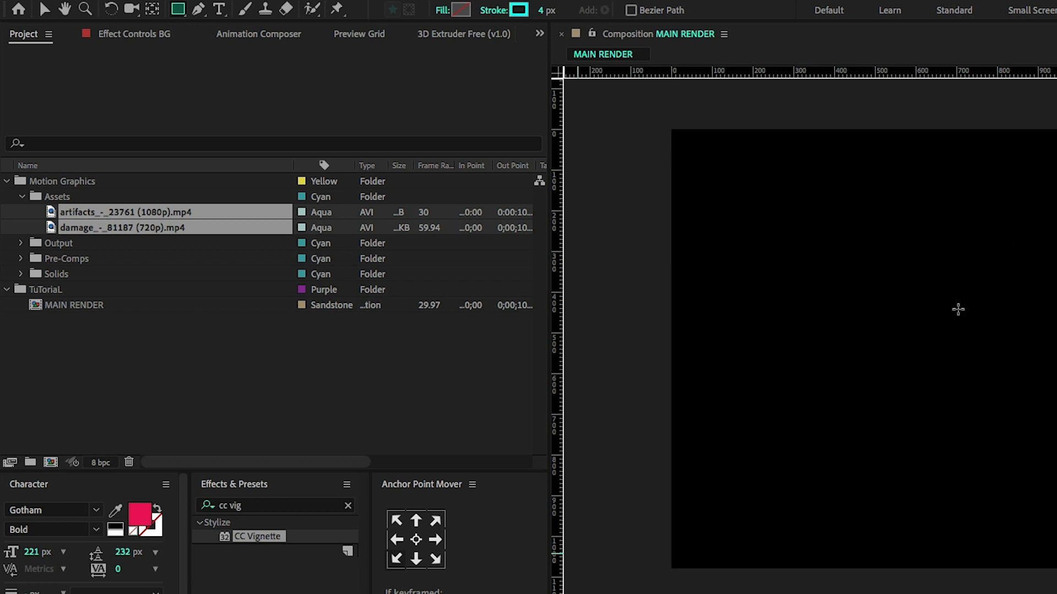
pyautogui.click(545, 10)
pyautogui.write('8')
pyautogui.press('Return')
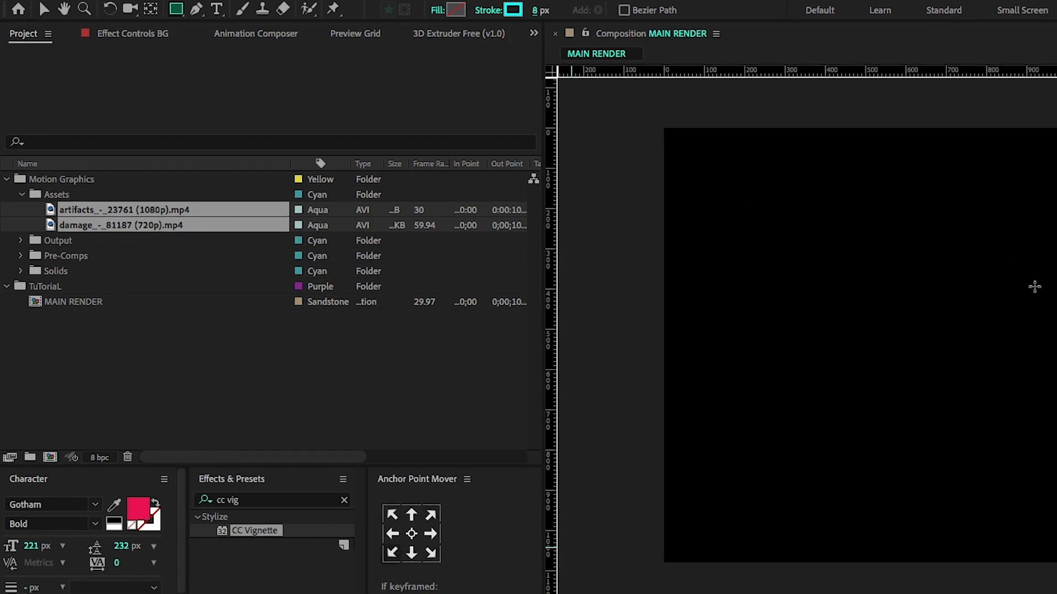
# - Draw a square outline about 394 px wide, centre its anchor point, and centre the shape in the composition
pyautogui.moveTo(908, 250); pyautogui.dragTo(1041, 378)
pyautogui.moveTo(753, 278); pyautogui.dragTo(769, 292)
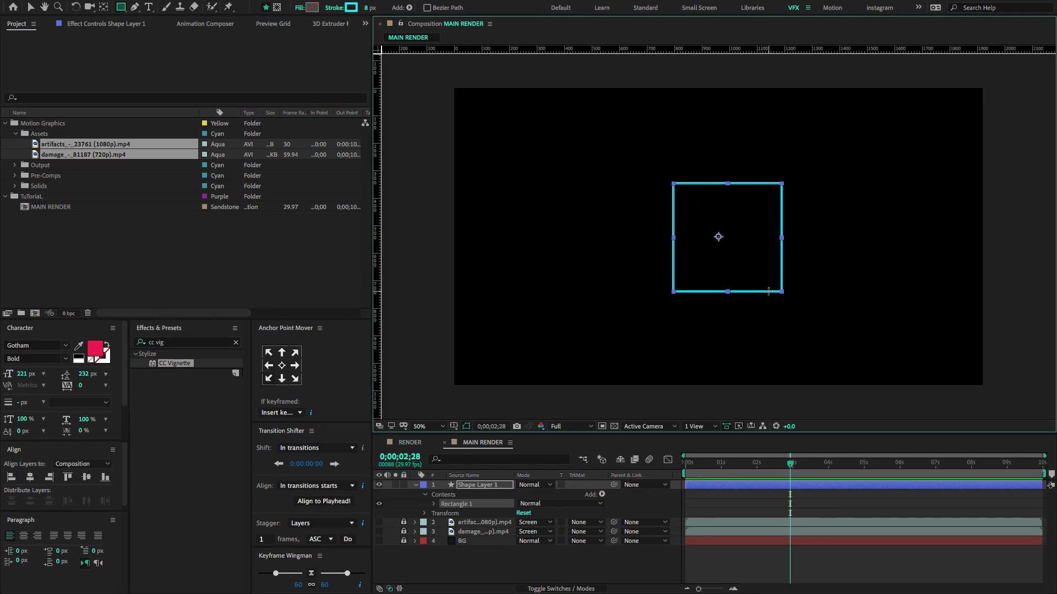
pyautogui.hotkey('ctrl', 'alt', 'Home')
pyautogui.click(30, 477)
pyautogui.click(86, 478)
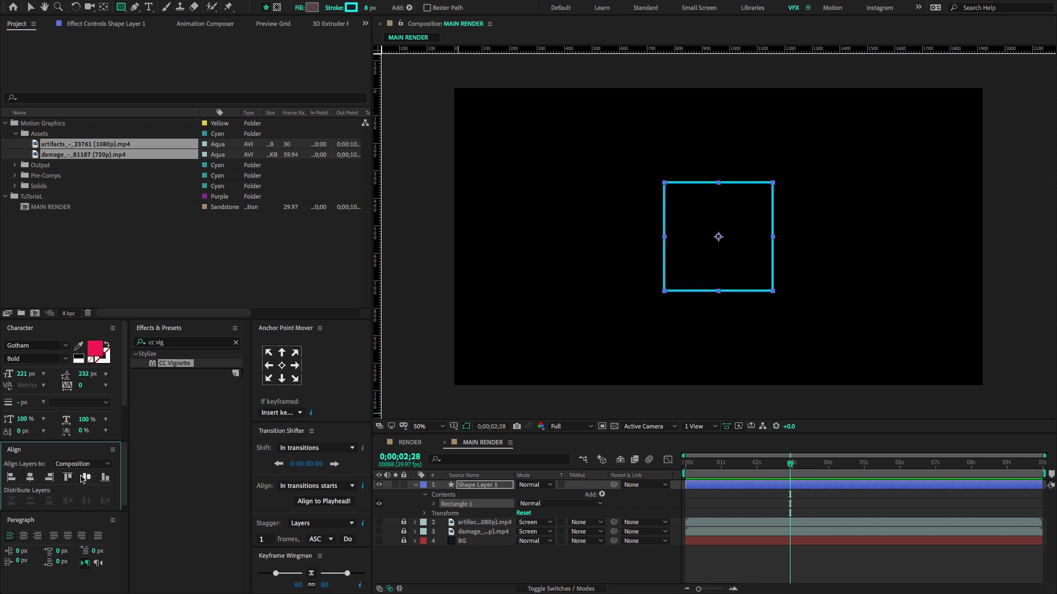
# - Unlink the proportions as set and size the rectangle path to 350 by 400
pyautogui.click(433, 504)
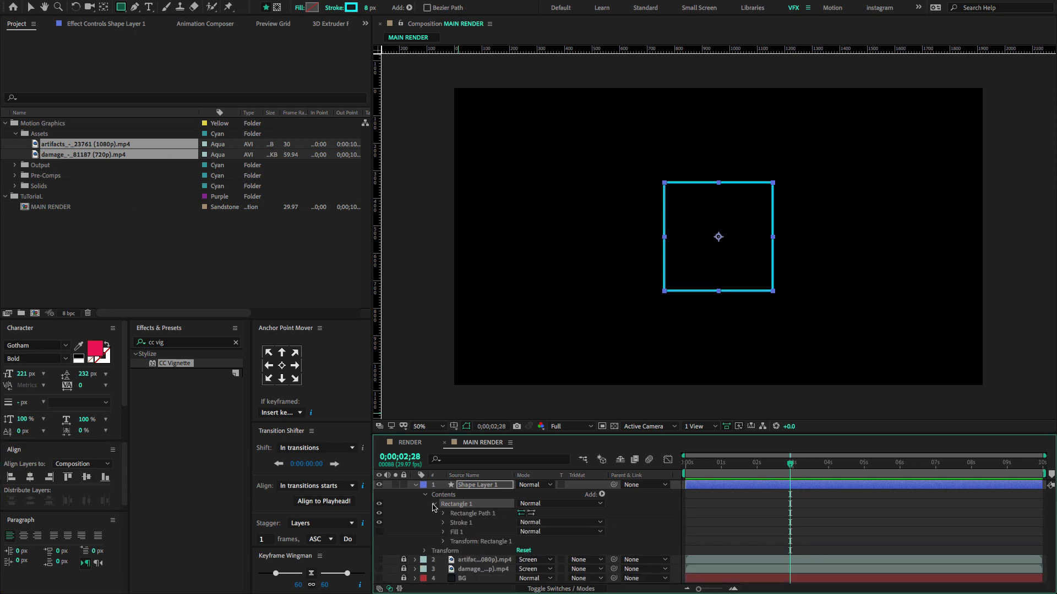
pyautogui.click(444, 515)
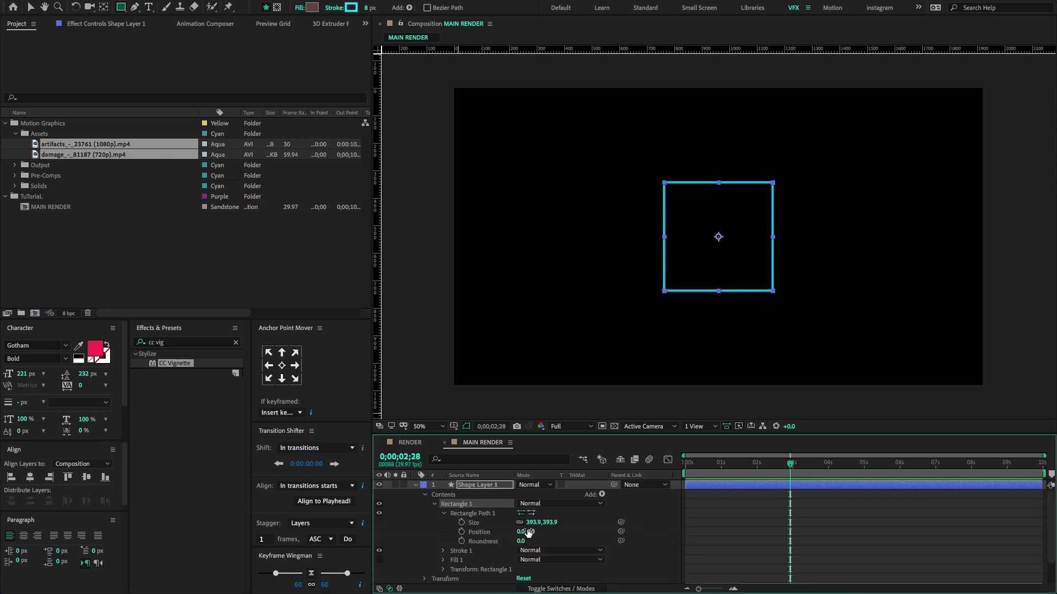
pyautogui.click(529, 523)
pyautogui.write('400')
pyautogui.press('Return')
pyautogui.write('350')
pyautogui.press('Return')
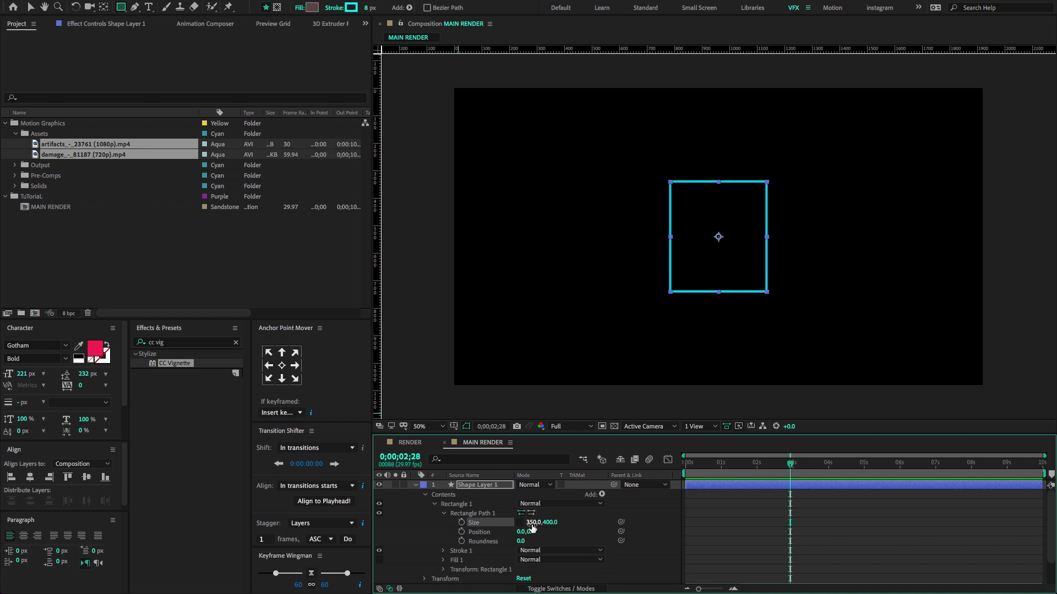
# - Set the rectangle path's roundness to 50
pyautogui.click(520, 542)
pyautogui.write('50')
pyautogui.press('Return')
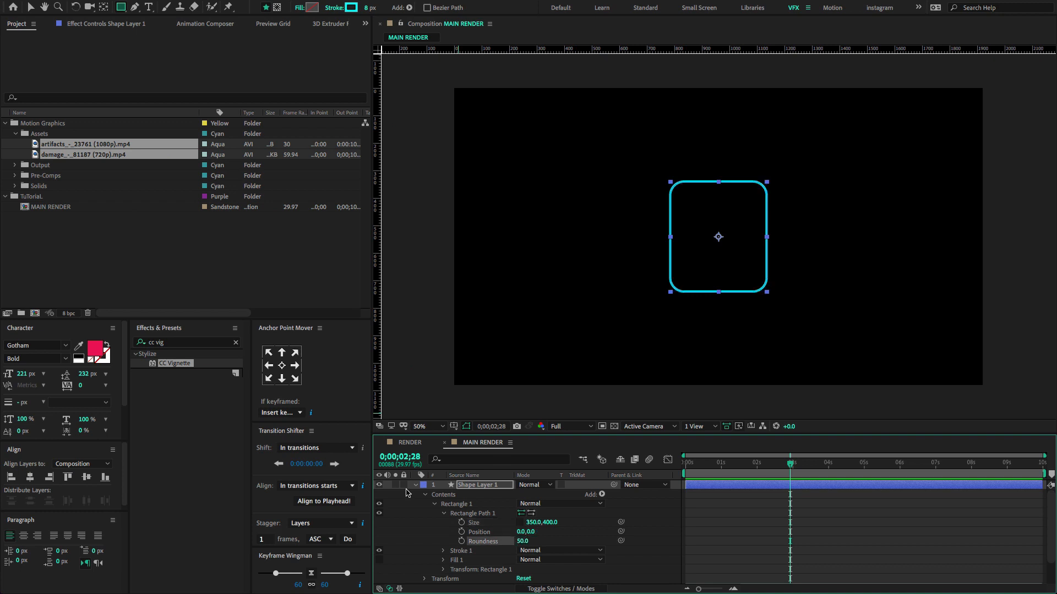
pyautogui.click(415, 485)
# - Rename the rectangle's shape layer as "Cartoon shape" and give it an orange label
pyautogui.press('Return')
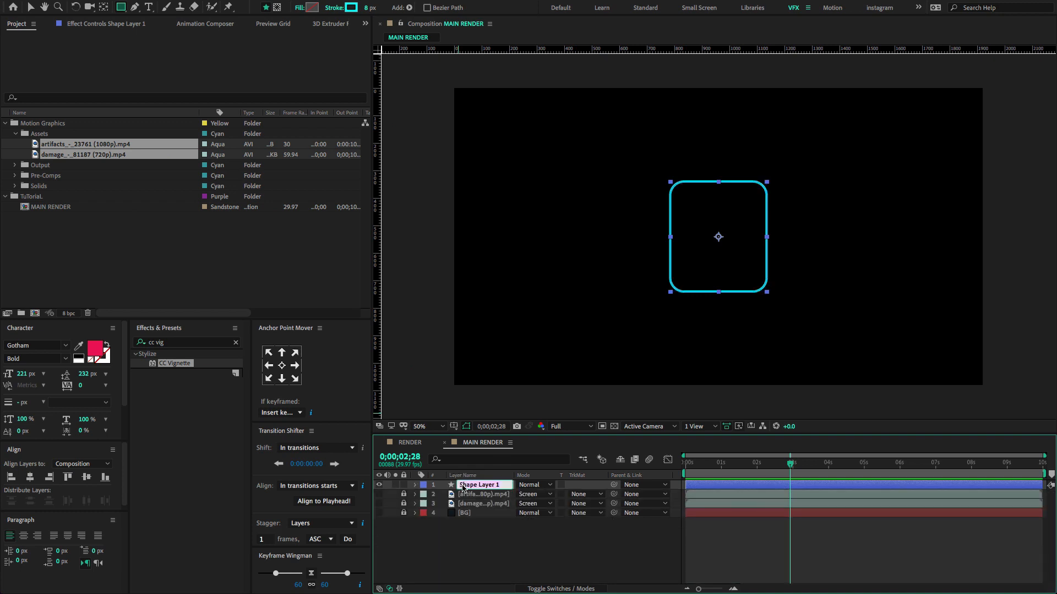
pyautogui.write('Cartoon shape')
pyautogui.press('Return')
pyautogui.click(423, 485)
pyautogui.click(432, 527)
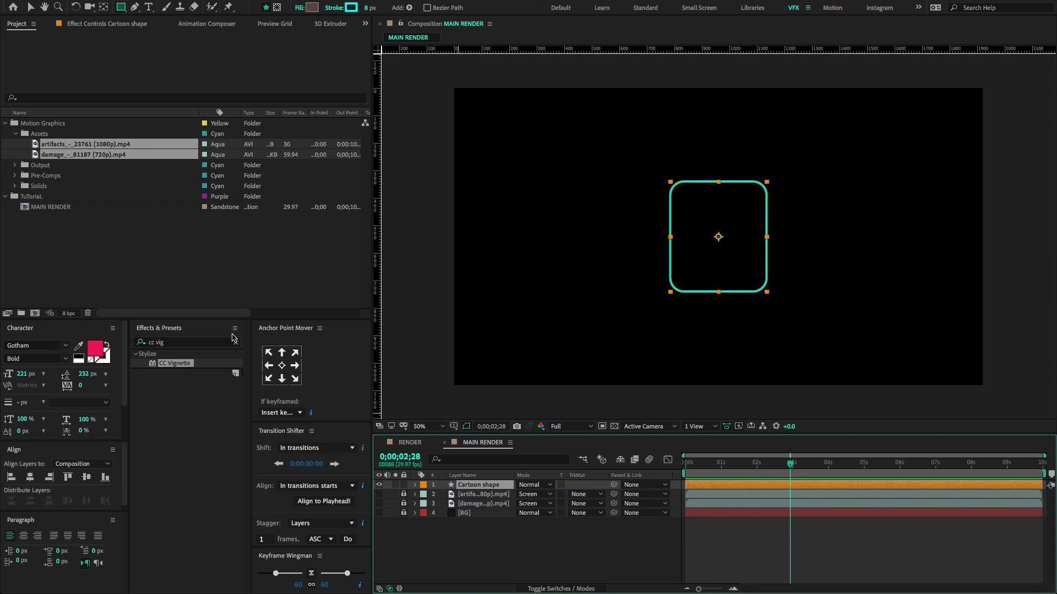
# - Apply the Turbulent Displace and Roughen Edges effects to the Cartoon shape layer
pyautogui.click(235, 342)
pyautogui.click(196, 343)
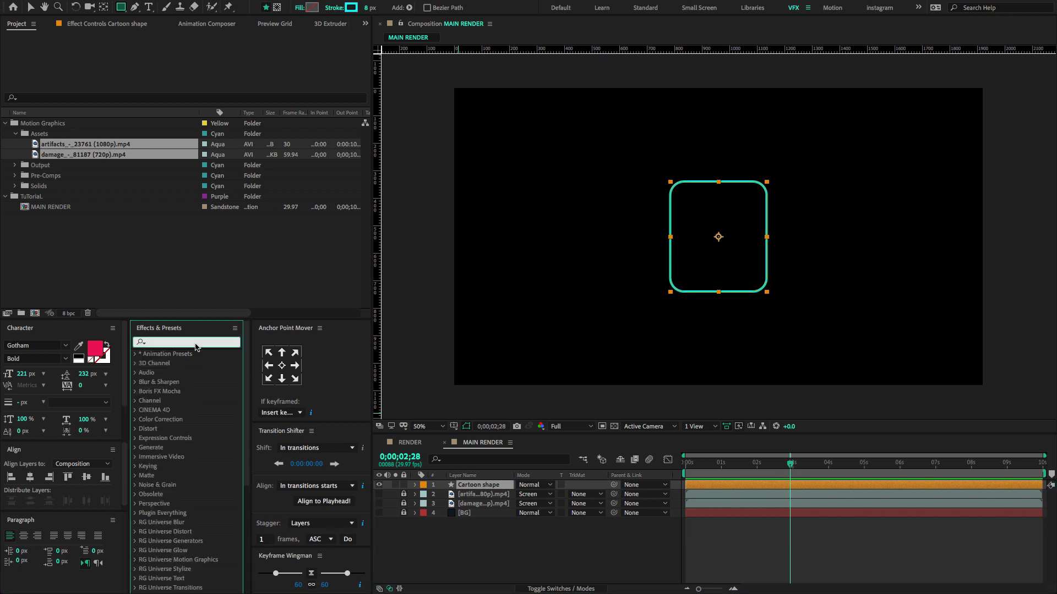
pyautogui.write('turb')
pyautogui.moveTo(193, 362); pyautogui.dragTo(473, 484)
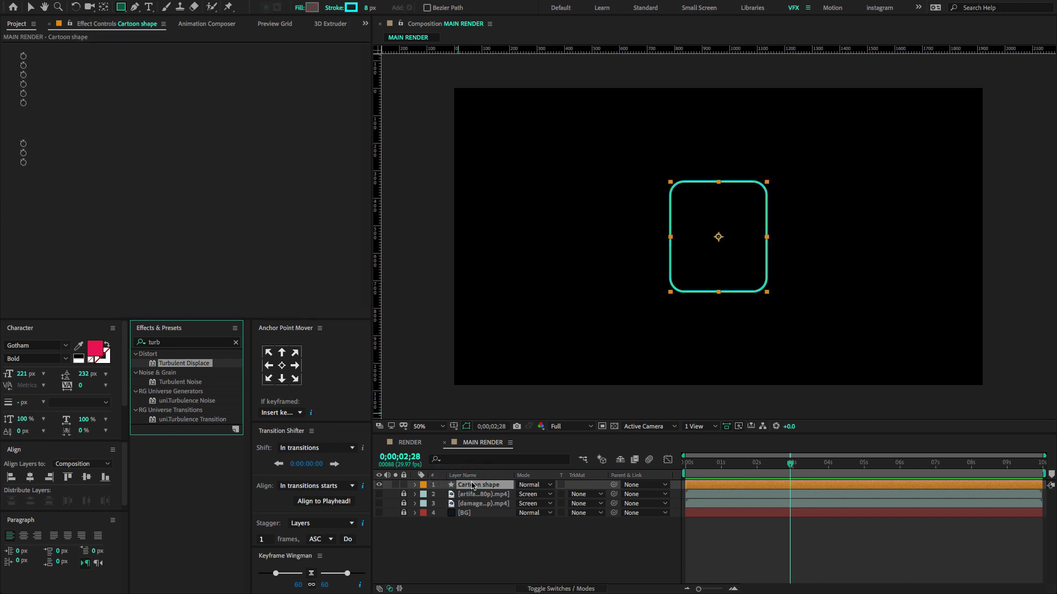
pyautogui.click(163, 344)
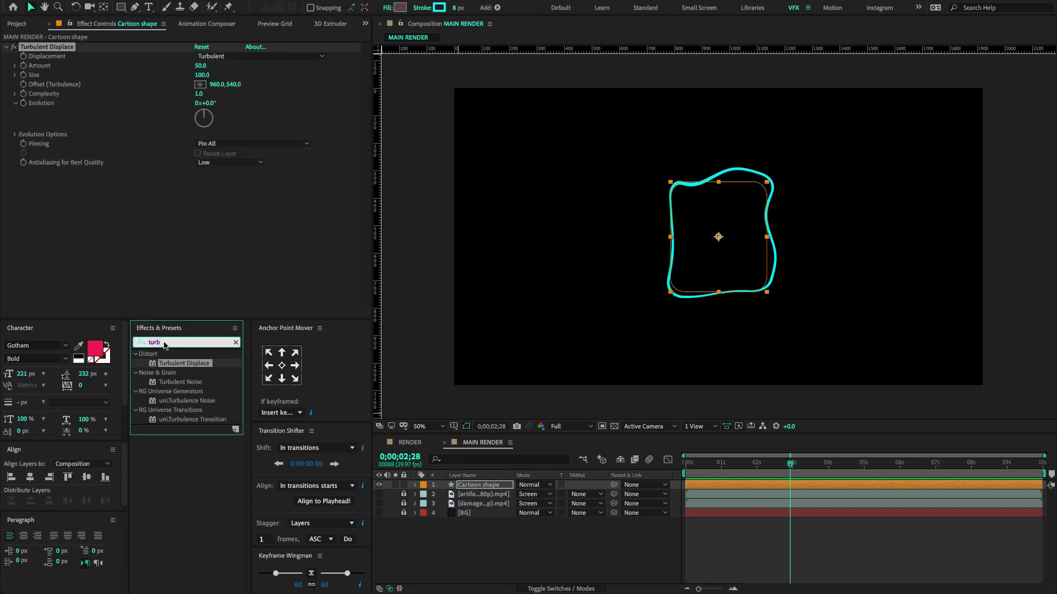
pyautogui.write('roug')
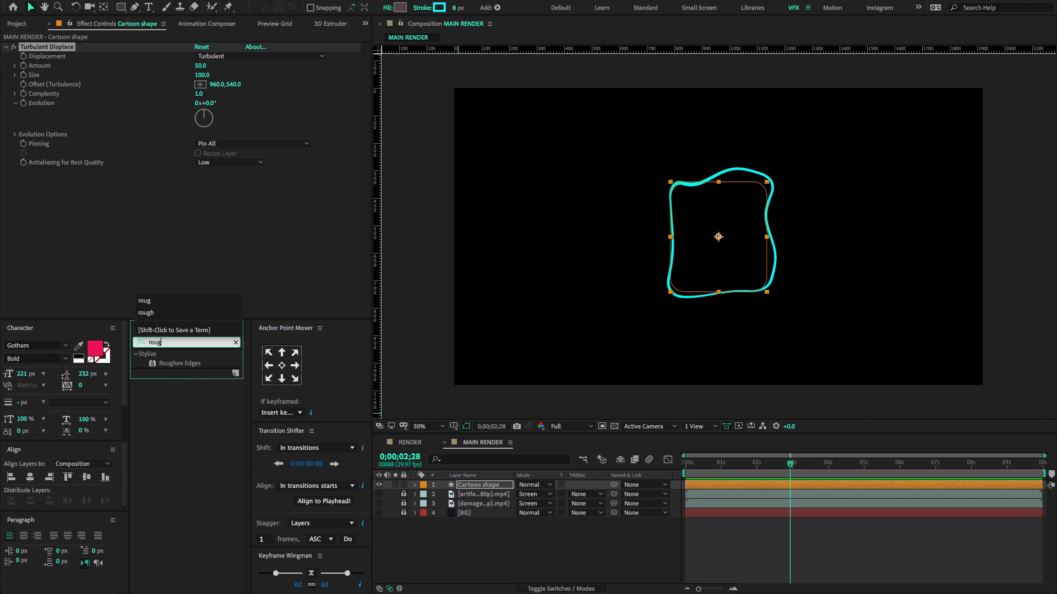
pyautogui.moveTo(168, 366); pyautogui.dragTo(479, 488)
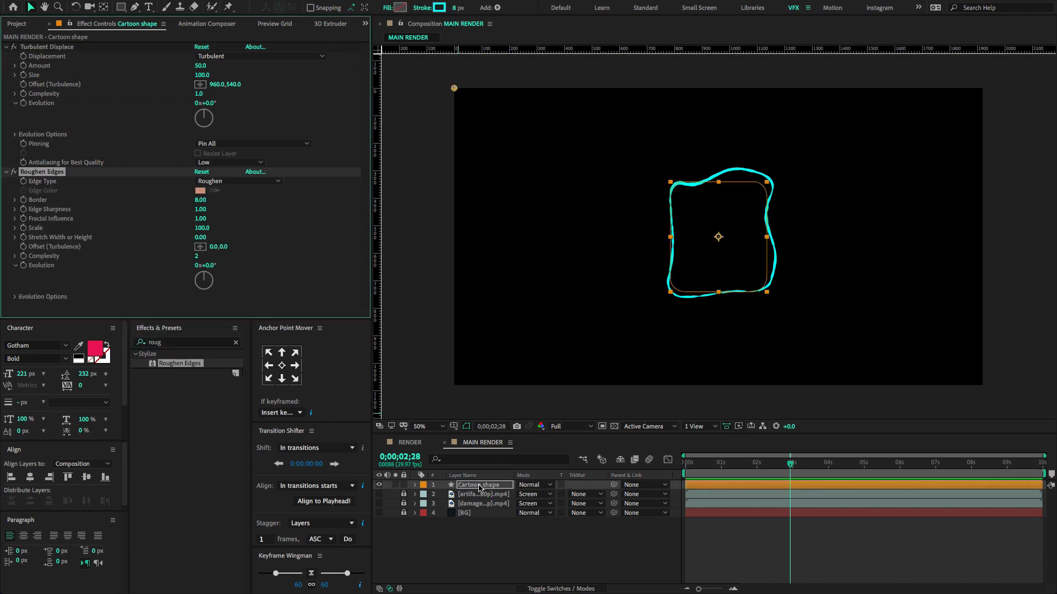
# - Set the Turbulent Displace amount to 55 and its size to 3
pyautogui.click(200, 66)
pyautogui.write('55')
pyautogui.press('Return')
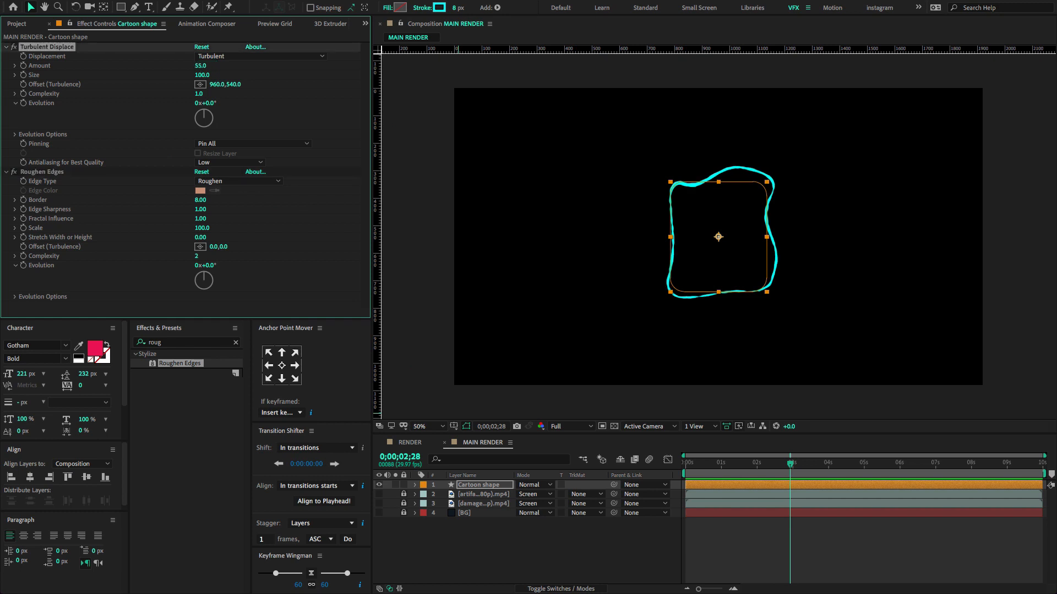
pyautogui.click(202, 75)
pyautogui.write('3')
pyautogui.press('Return')
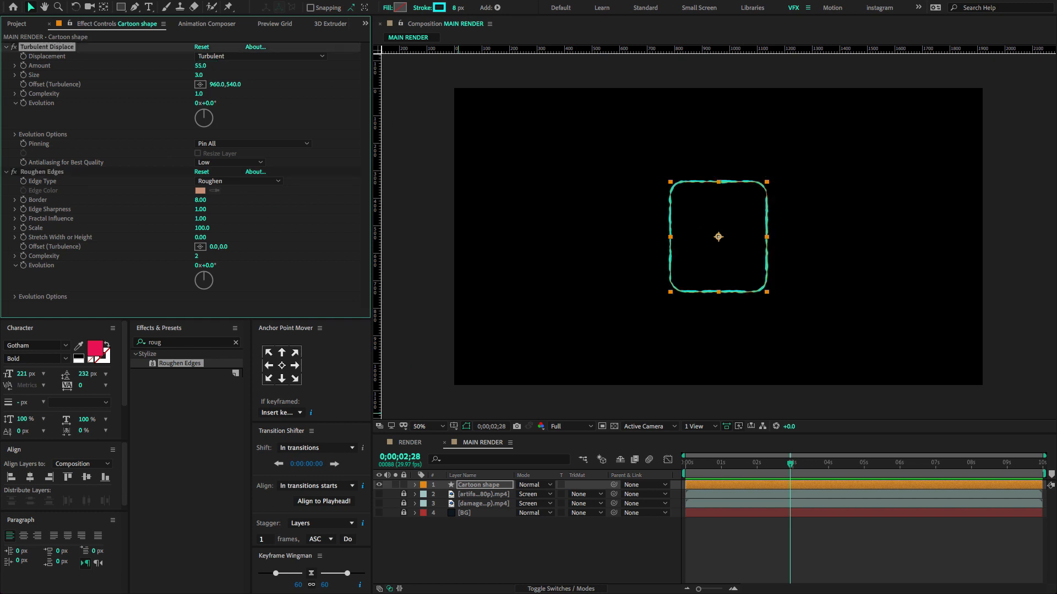
# - Set the Turbulent Displace complexity to 5 and its evolution to 160°
pyautogui.click(199, 94)
pyautogui.write('5')
pyautogui.press('Return')
pyautogui.click(211, 103)
pyautogui.write('145')
pyautogui.press('Return')
pyautogui.click(211, 104)
pyautogui.write('160')
pyautogui.press('Return')
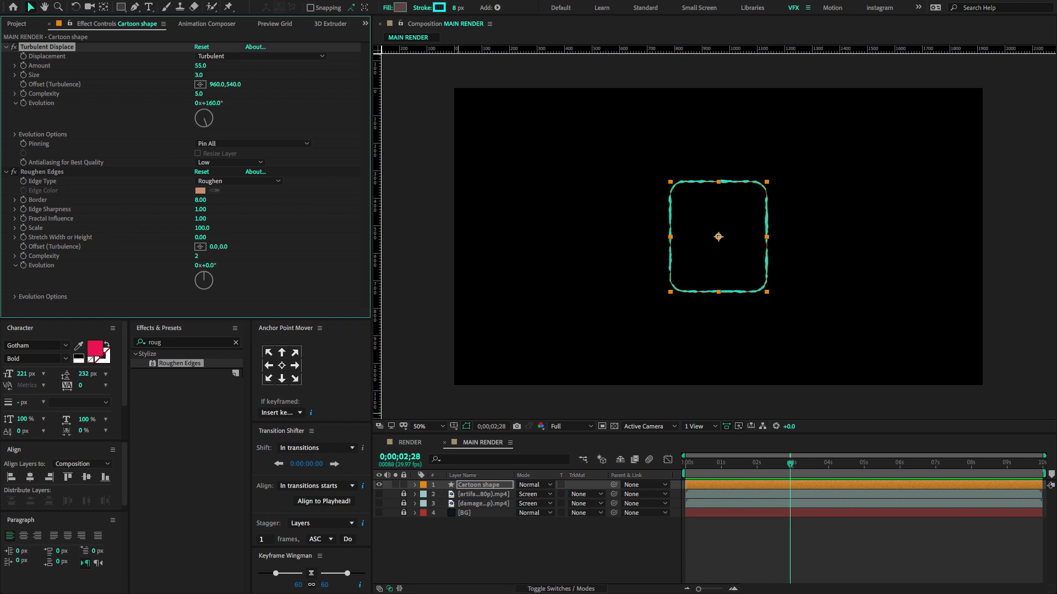
# - Set the Roughen Edges edge type to Cut, with border 11 and edge sharpness 10
pyautogui.click(201, 182)
pyautogui.click(213, 215)
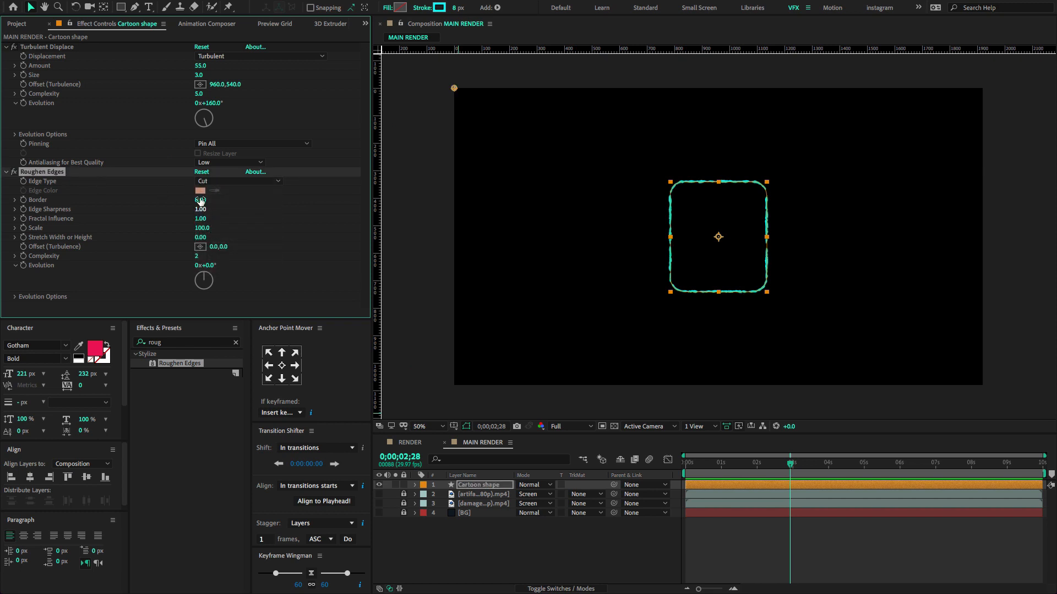
pyautogui.click(200, 201)
pyautogui.write('11')
pyautogui.press('Return')
pyautogui.click(201, 210)
pyautogui.write('10')
pyautogui.press('Return')
# - Set the Roughen Edges fractal influence to 0.60, scale to 150 and stretch width or height to 45
pyautogui.click(201, 219)
pyautogui.press('Return')
pyautogui.click(201, 228)
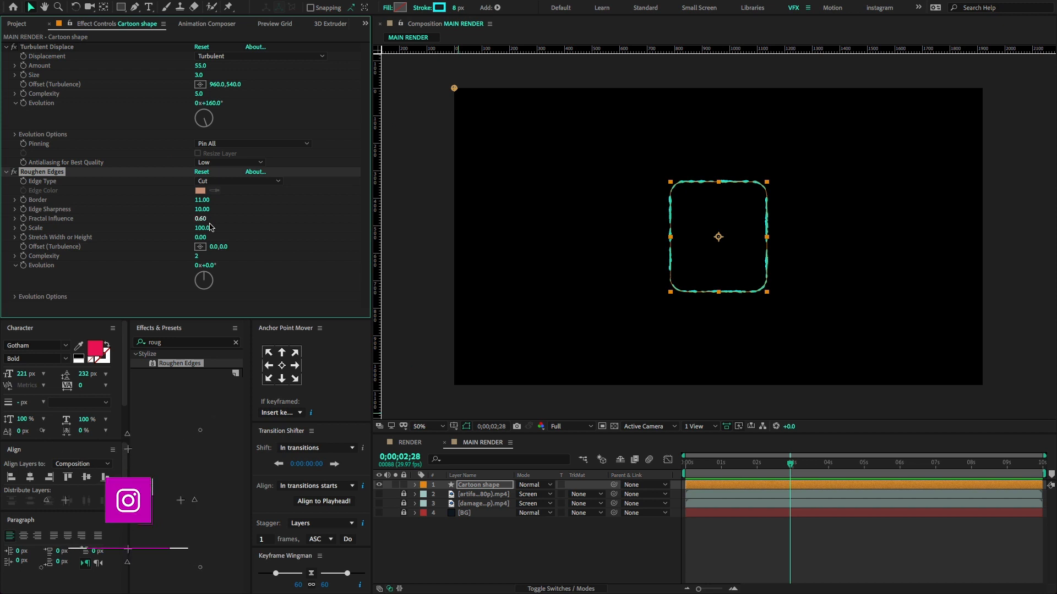
pyautogui.write('150')
pyautogui.press('Return')
pyautogui.click(201, 238)
pyautogui.write('45')
pyautogui.press('Return')
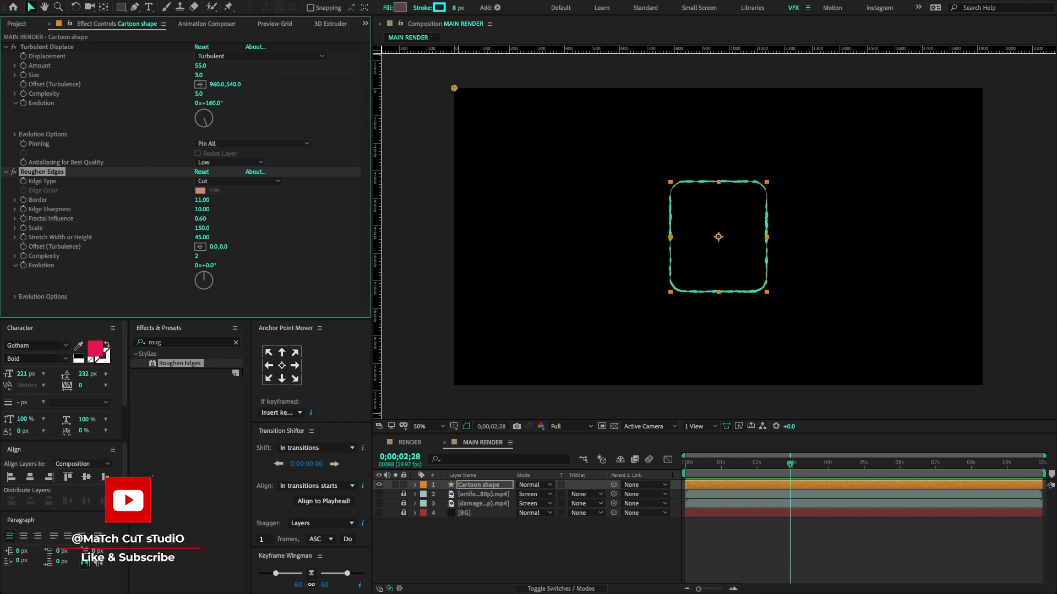
# - Set the Roughen Edges complexity to 1 and its evolution to 5°
pyautogui.click(196, 256)
pyautogui.write('1')
pyautogui.press('Return')
pyautogui.click(204, 265)
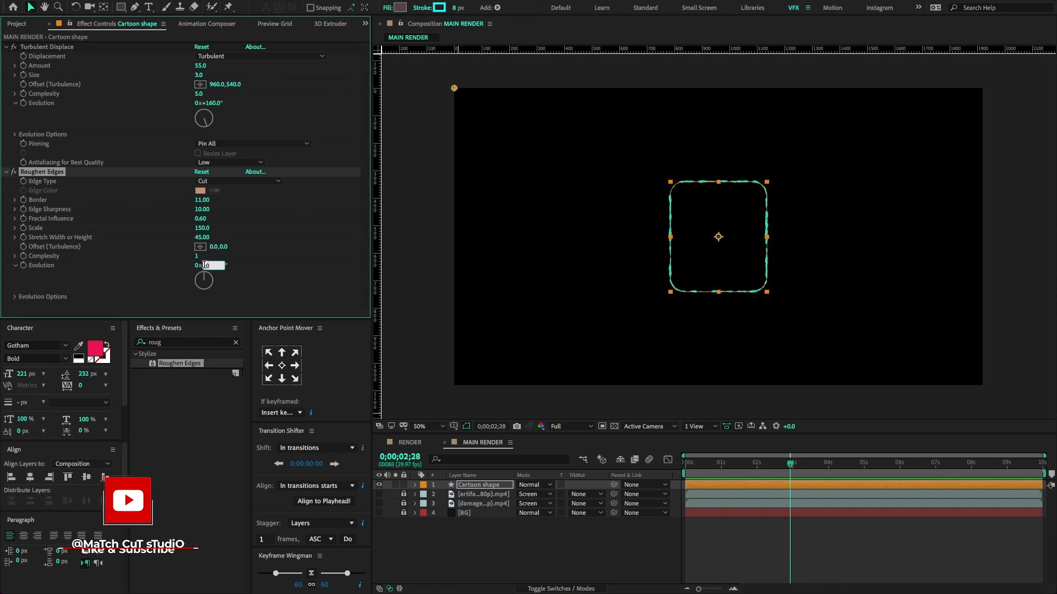
pyautogui.write('5')
pyautogui.press('Return')
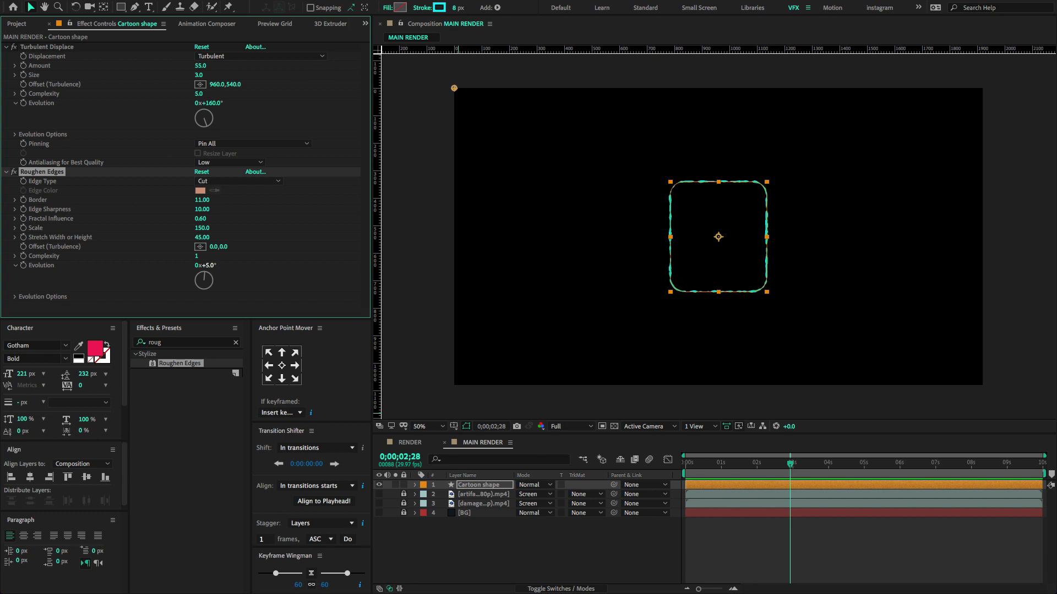
# - Add the expression posterizeTime(5);time*1000 to the Turbulent Displace evolution and preview the animation from the first frame
pyautogui.moveTo(698, 461); pyautogui.dragTo(614, 474)
pyautogui.click(532, 520)
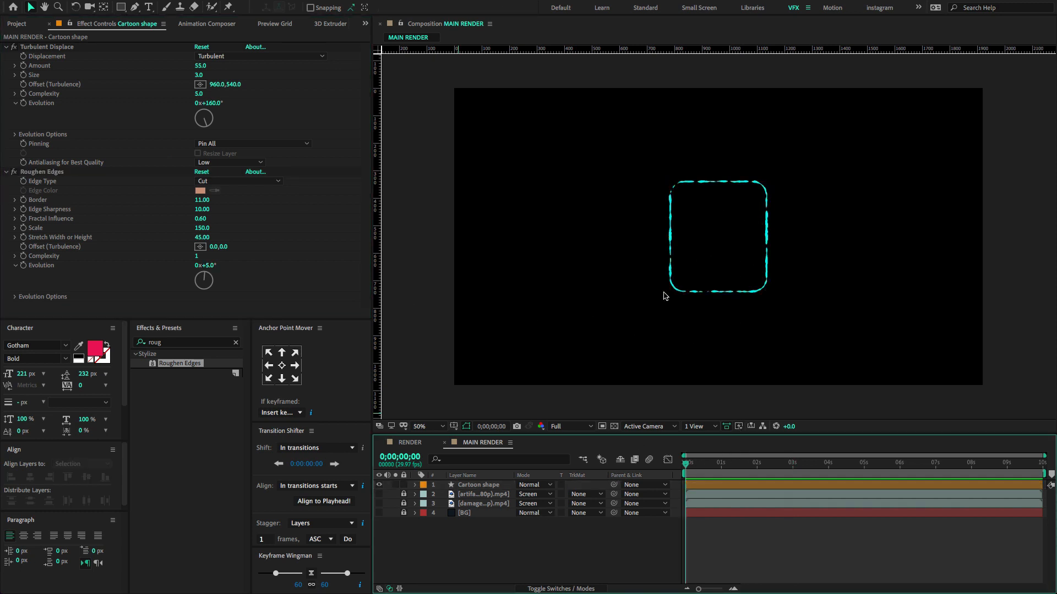
pyautogui.click(247, 291)
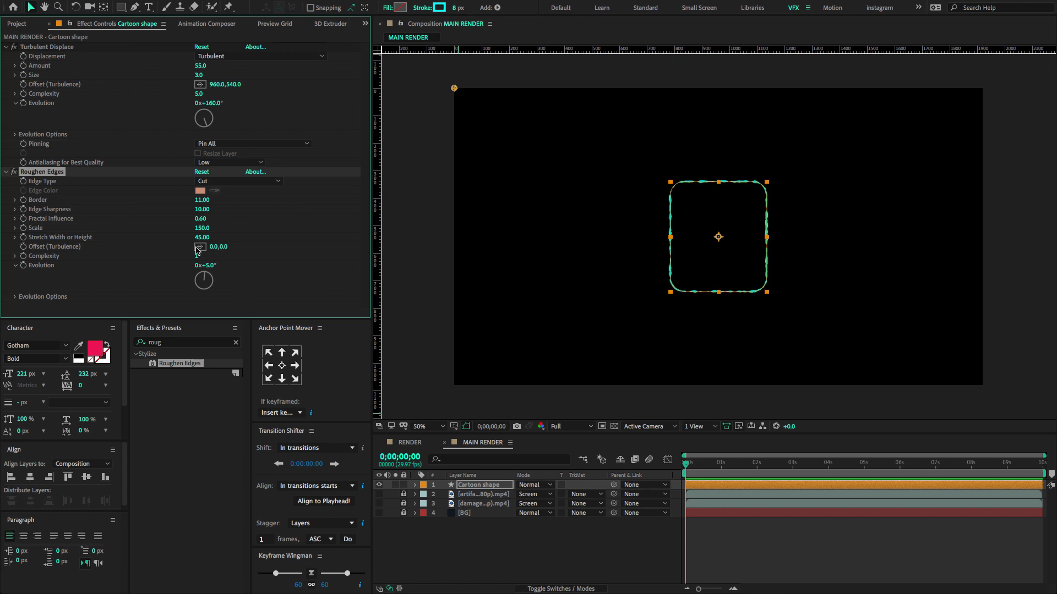
pyautogui.click(65, 49)
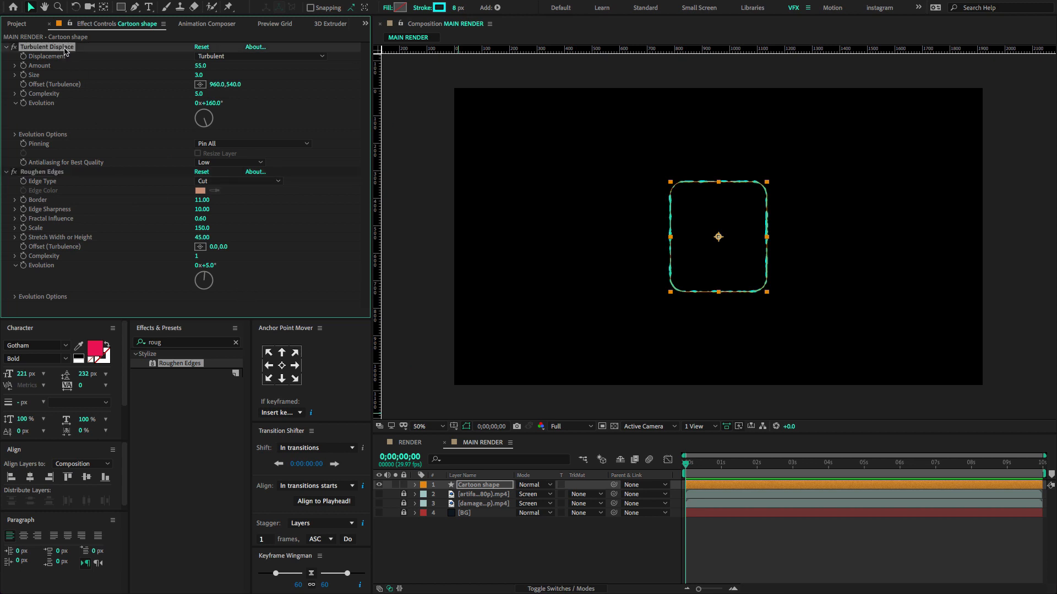
pyautogui.keyDown('alt'); pyautogui.click(24, 104); pyautogui.keyUp('alt')
pyautogui.scroll(-5, 886, 542)
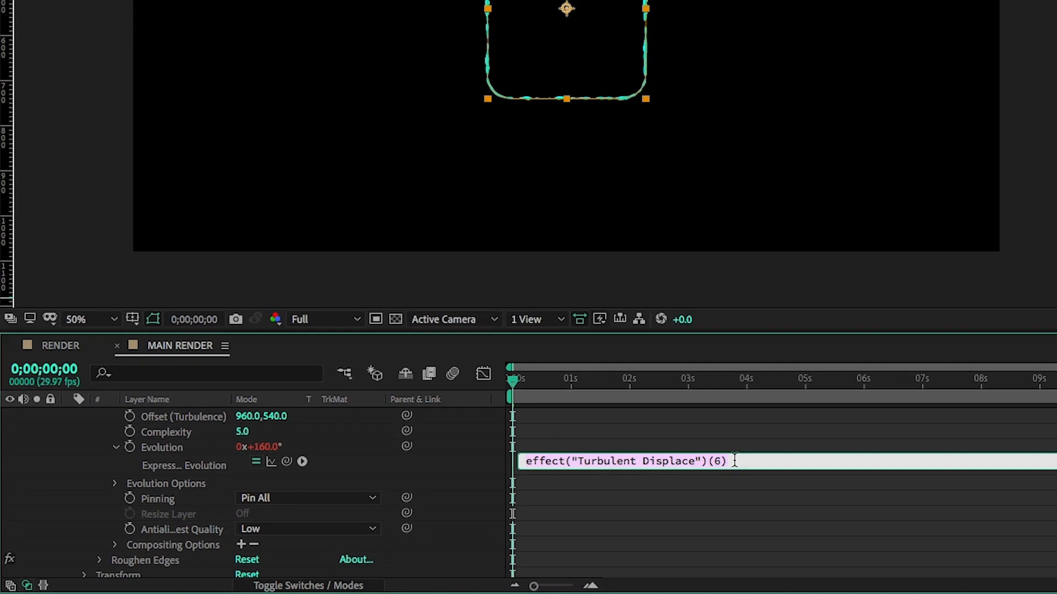
pyautogui.write('posterizeTime(5')
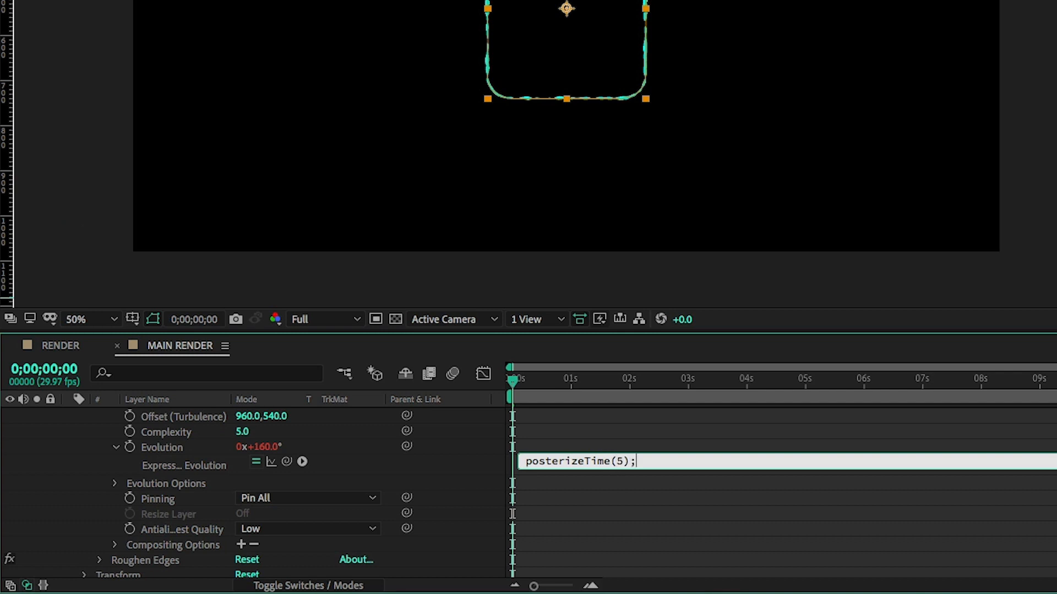
pyautogui.write('me*1000')
pyautogui.click(662, 461)
pyautogui.press('BackSpace')
pyautogui.press('BackSpace')
pyautogui.press('BackSpace')
pyautogui.write('ime')
pyautogui.click(476, 464)
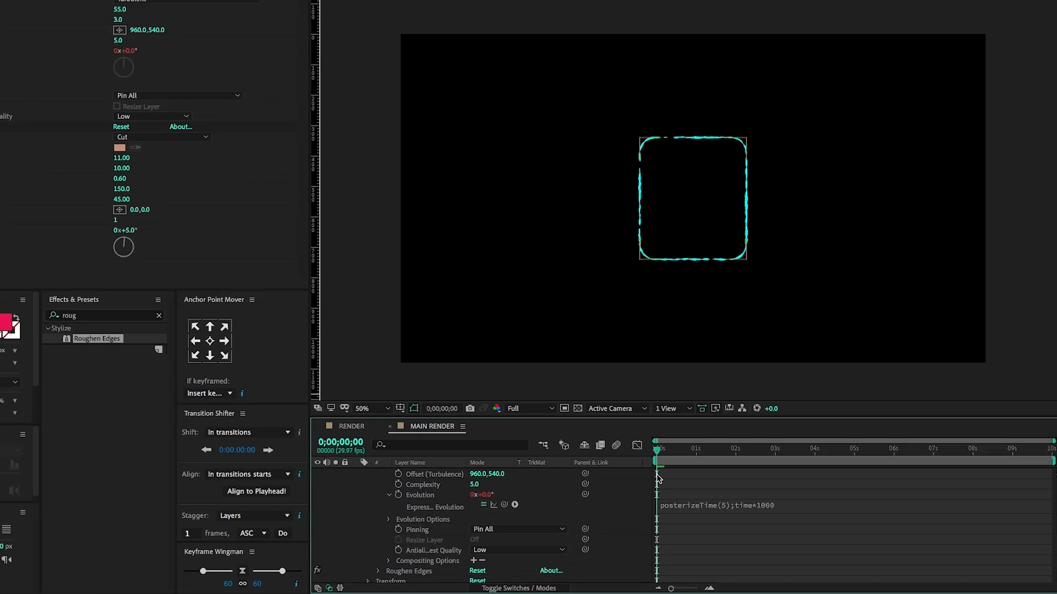
pyautogui.press('space')
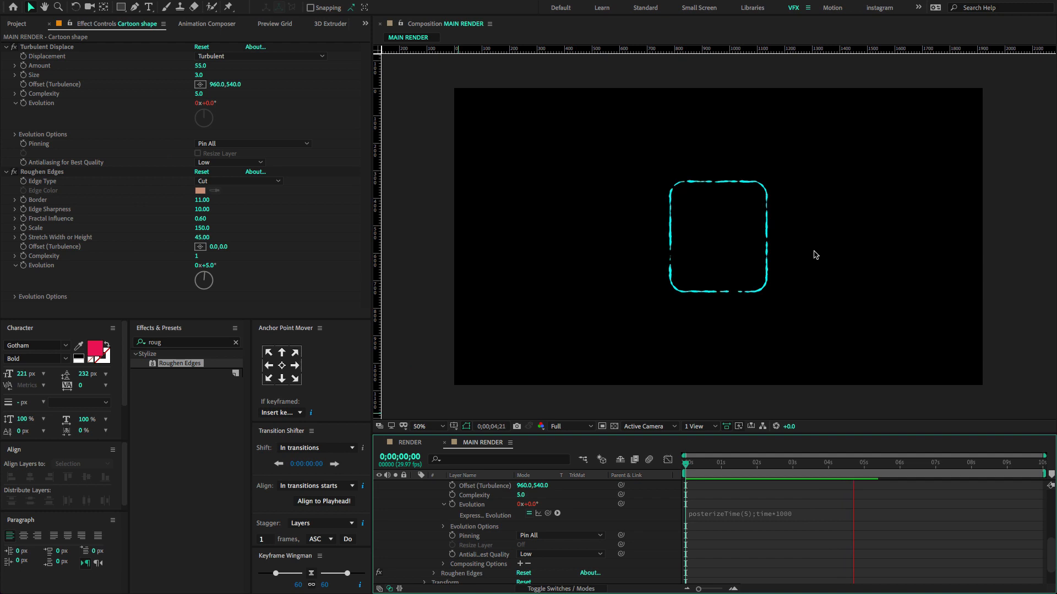
pyautogui.press('space')
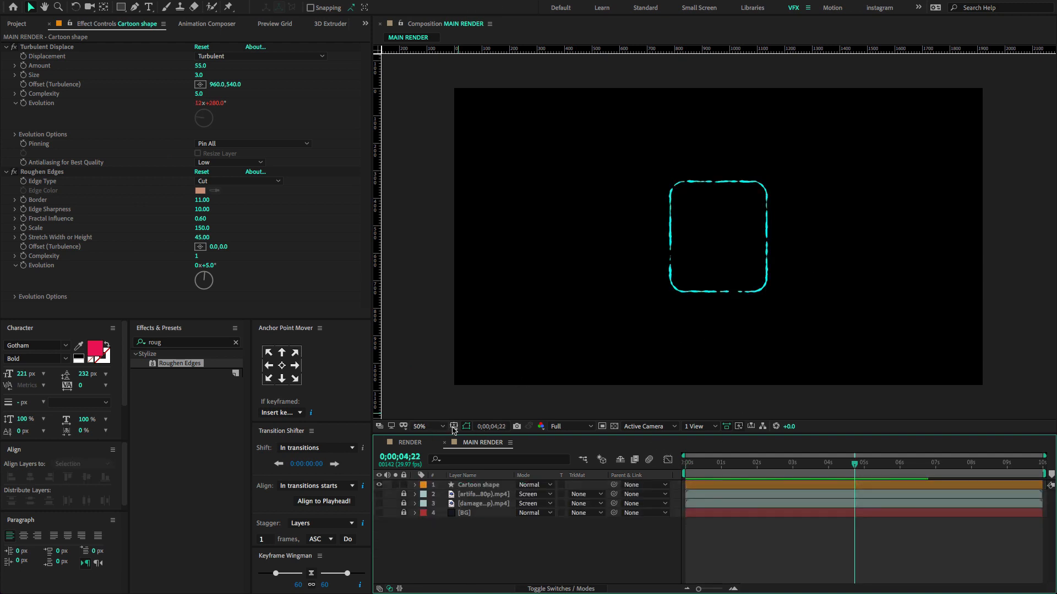
# - Turn on the title/action-safe guides and draw a vertical Pen line through the rectangle's centre from its upper to its lower edge
pyautogui.click(453, 429)
pyautogui.click(473, 437)
pyautogui.press('/')
pyautogui.click(556, 545)
pyautogui.click(135, 8)
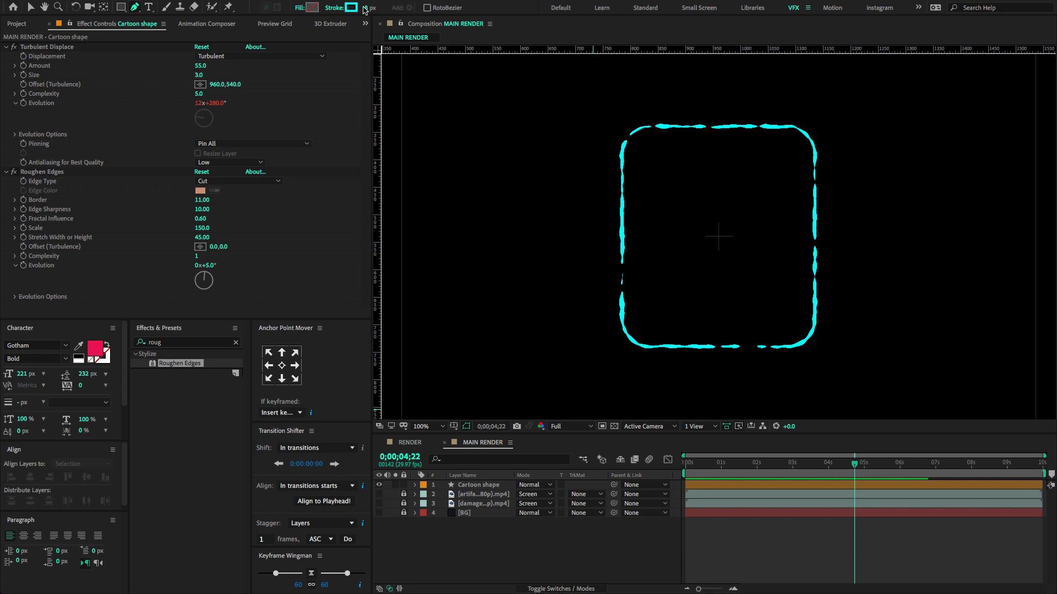
pyautogui.click(717, 127)
pyautogui.click(719, 348)
pyautogui.press('v')
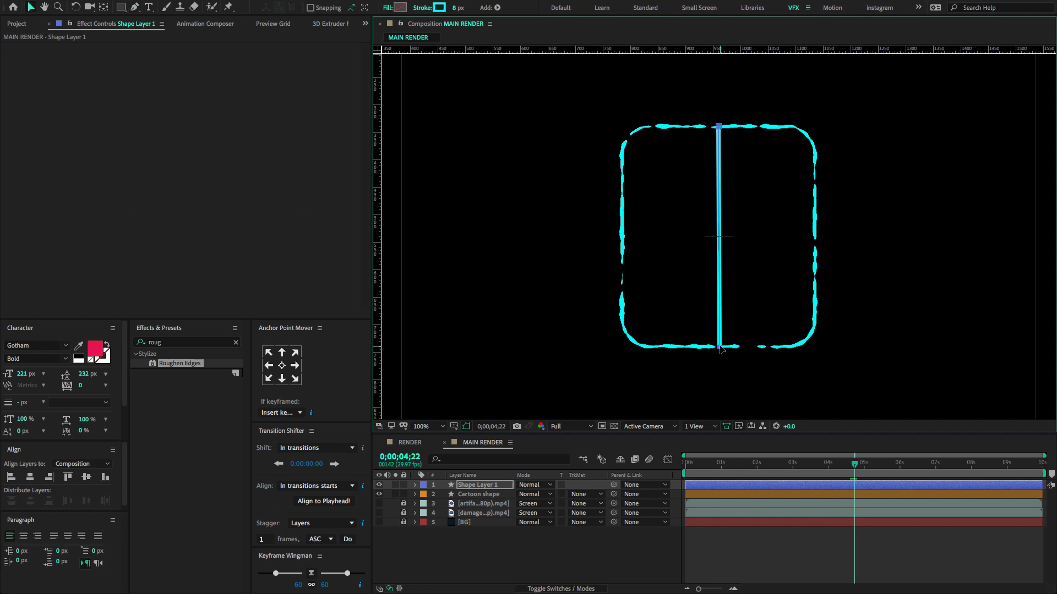
# - Copy Turbulent Displace and Roughen Edges from the Cartoon shape layer onto the new line layer
pyautogui.click(495, 495)
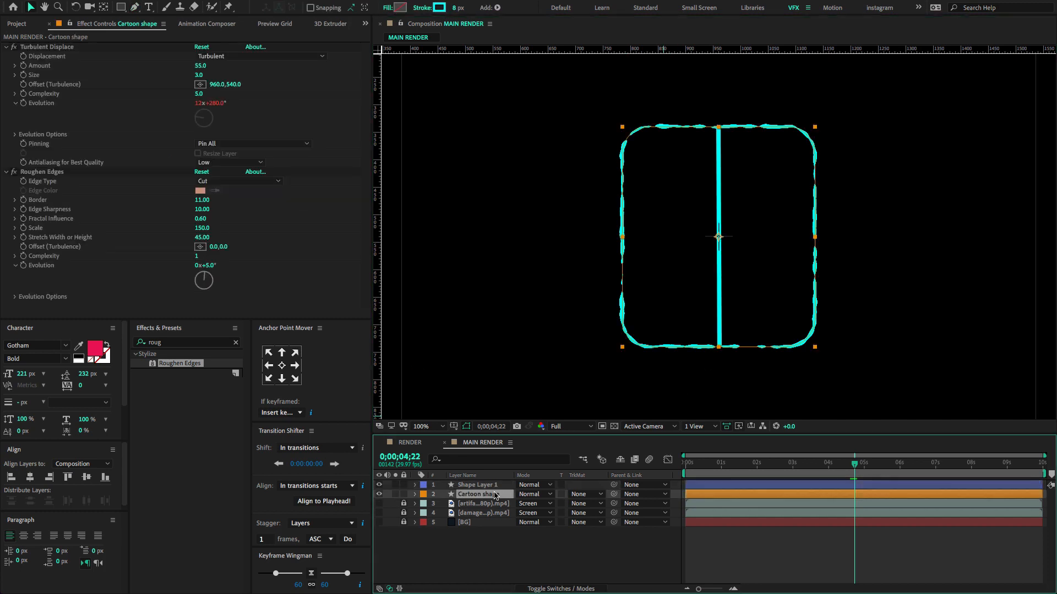
pyautogui.click(60, 48)
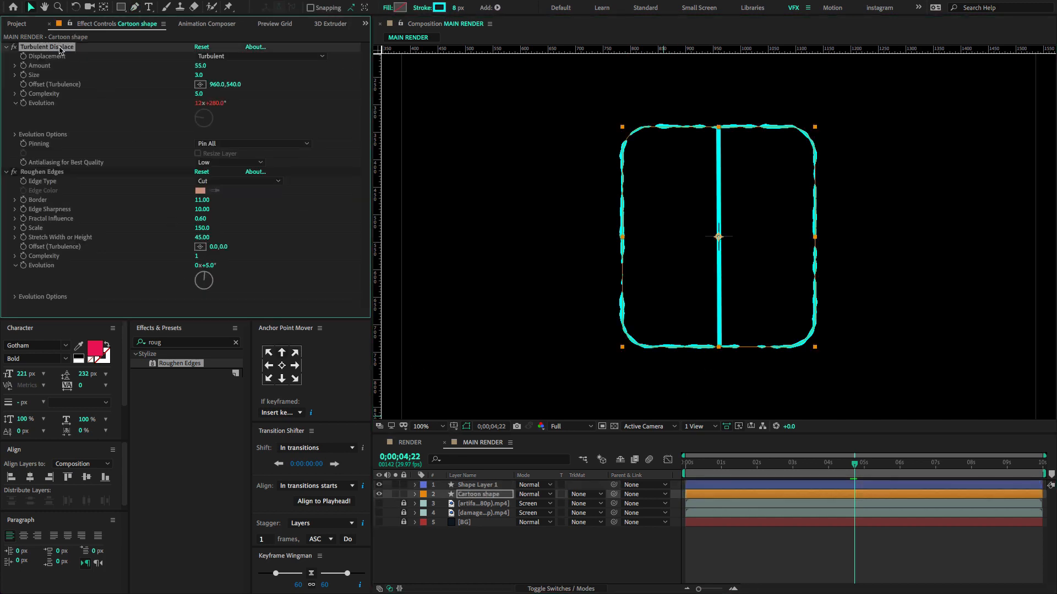
pyautogui.keyDown('ctrl'); pyautogui.click(41, 172); pyautogui.keyUp('ctrl')
pyautogui.click(6, 48)
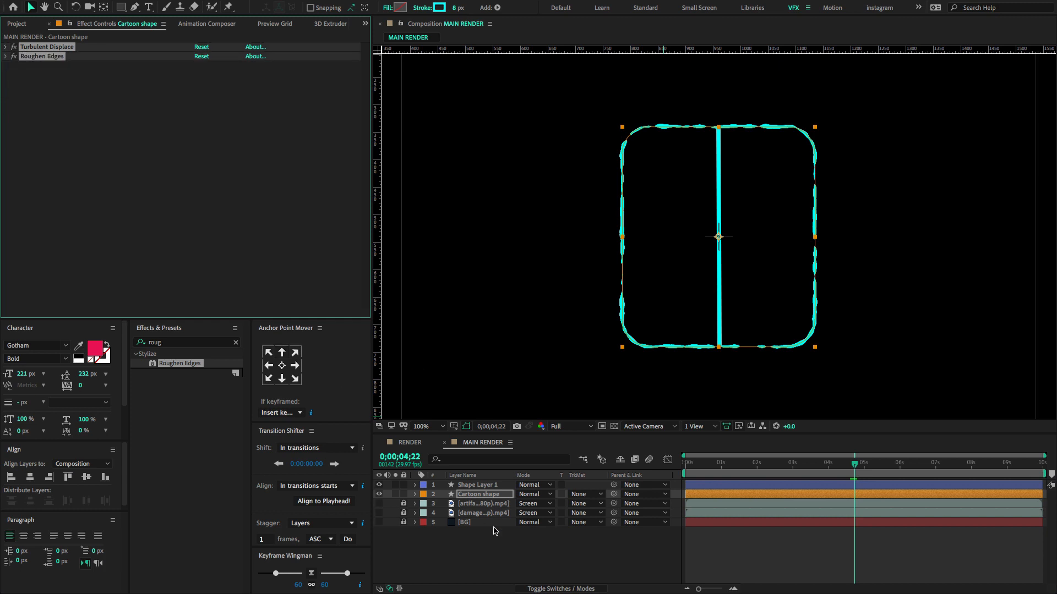
pyautogui.click(483, 488)
pyautogui.hotkey('ctrl', 'v')
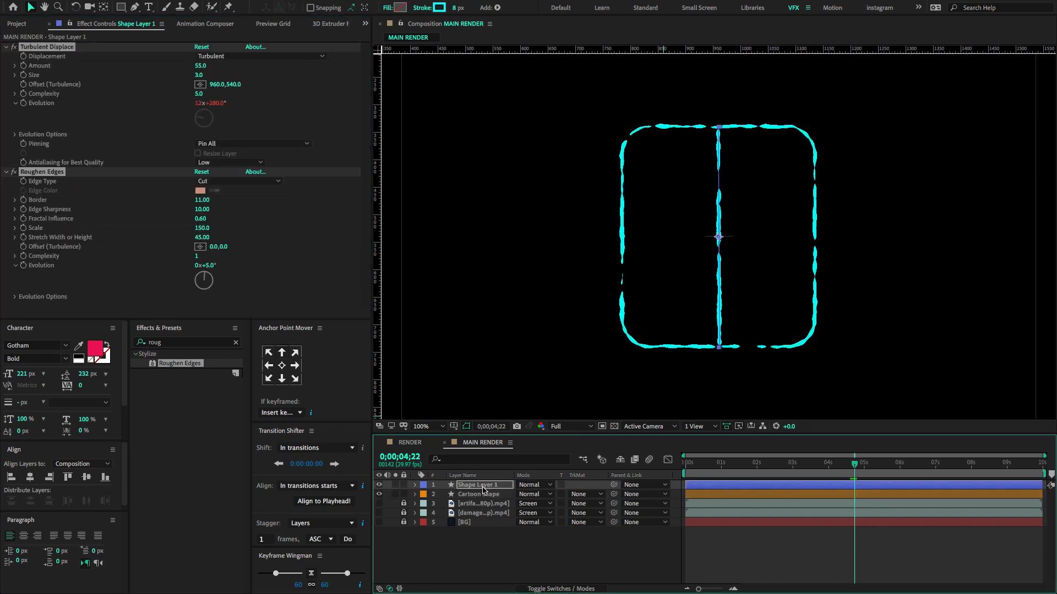
pyautogui.click(478, 553)
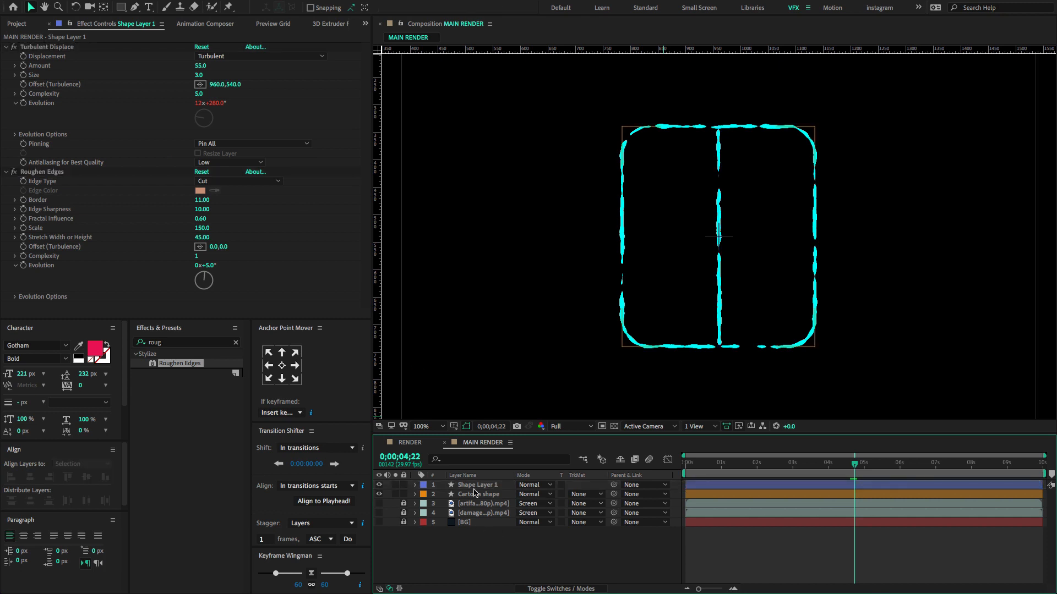
# - Rename the line's layer as "Crtoon line shape"
pyautogui.click(478, 488)
pyautogui.press('Return')
pyautogui.write('Crtoon line shape')
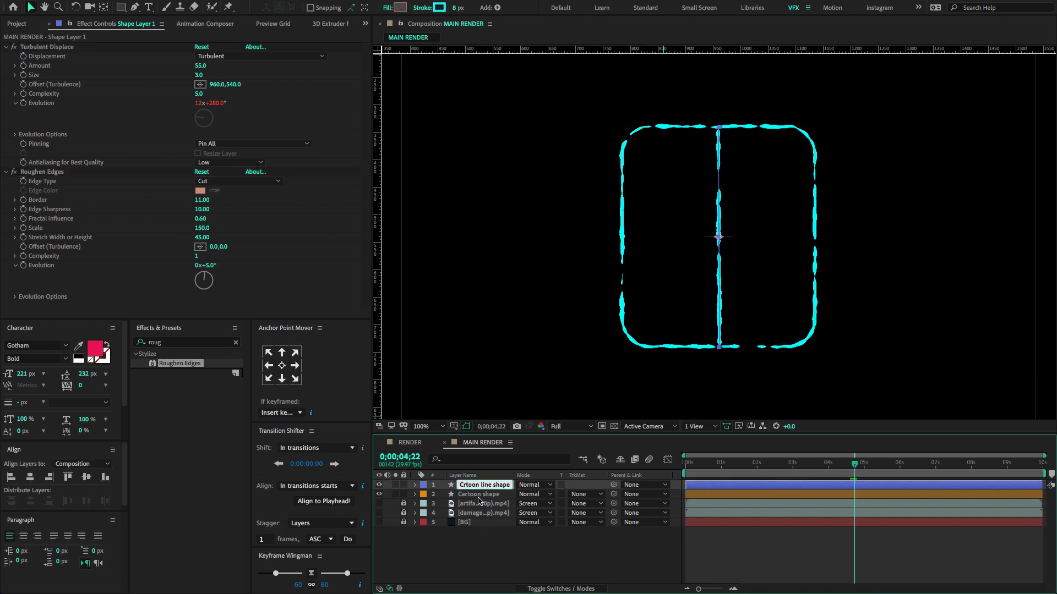
pyautogui.press('Return')
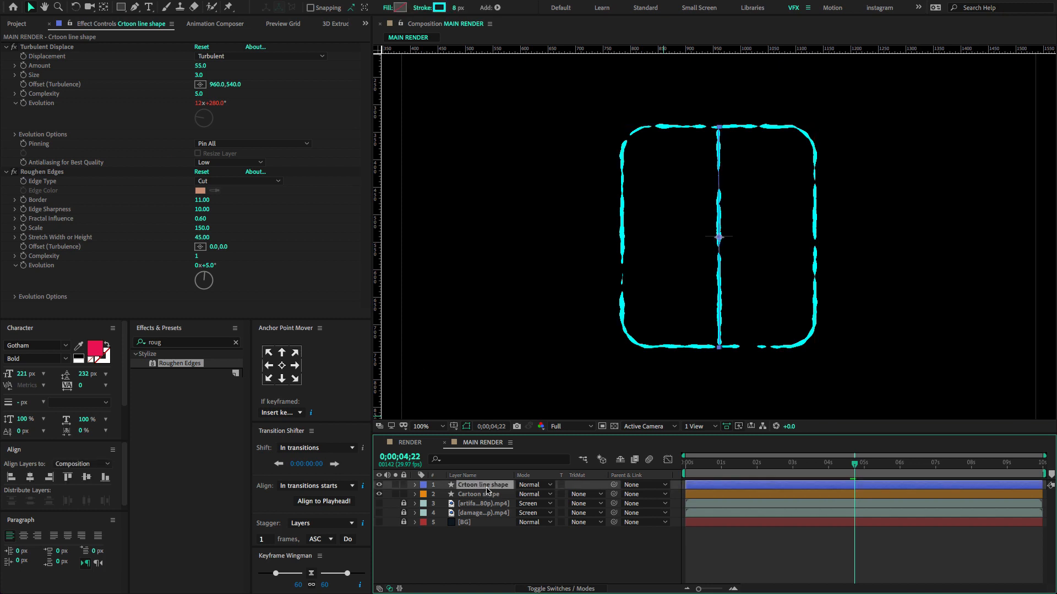
# - Duplicate the Crtoon line shape layer and set the copy's rotation to 90° to make a horizontal line
pyautogui.hotkey('ctrl', 'd')
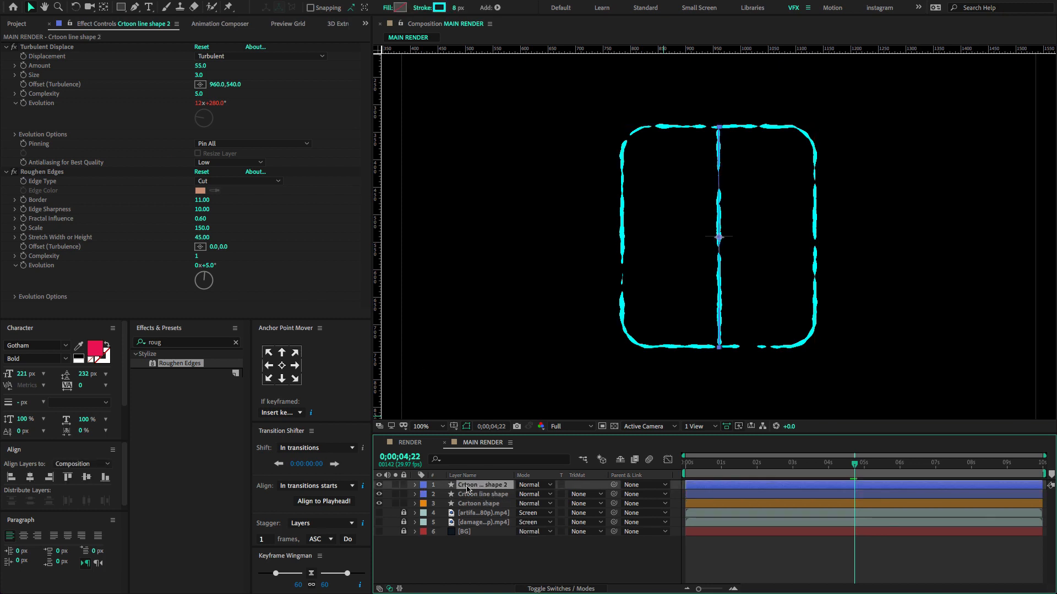
pyautogui.press('r')
pyautogui.click(530, 494)
pyautogui.write('90')
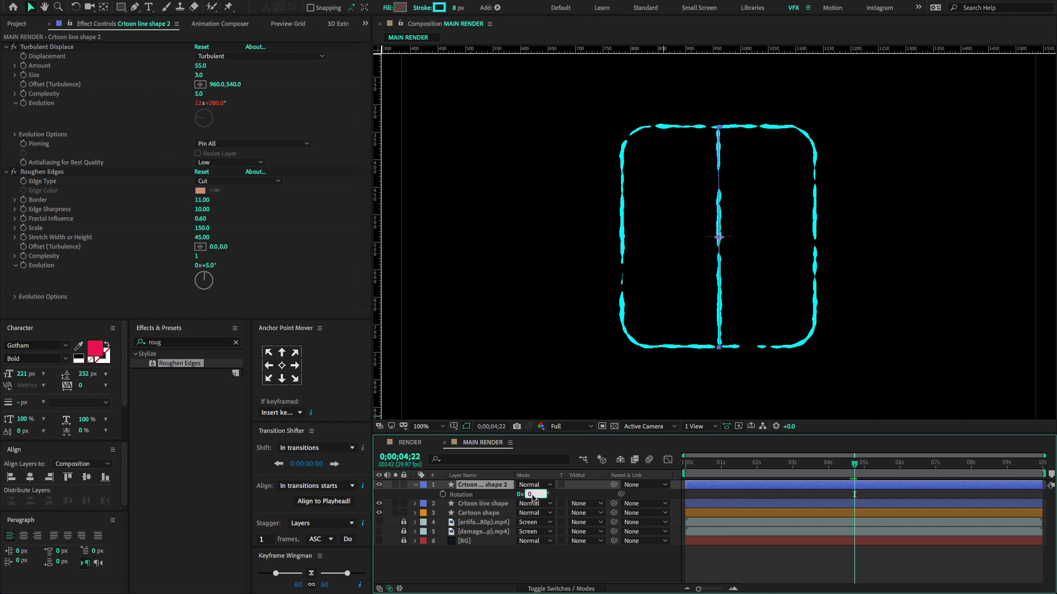
pyautogui.press('Return')
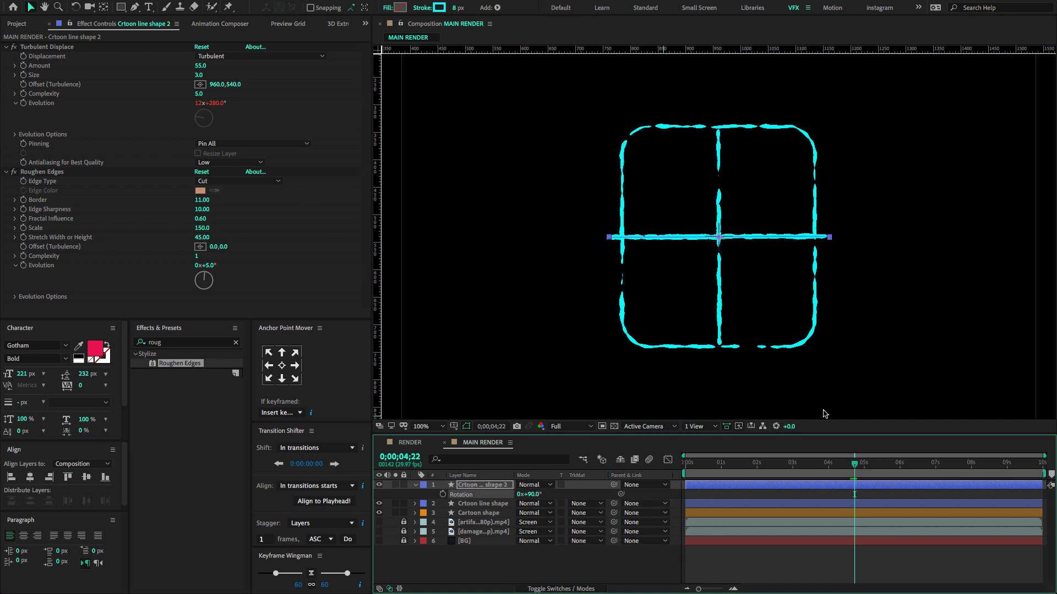
# - Scale the horizontal line down to 87% so its ends meet the rectangle's two sides
pyautogui.click(417, 486)
pyautogui.click(416, 485)
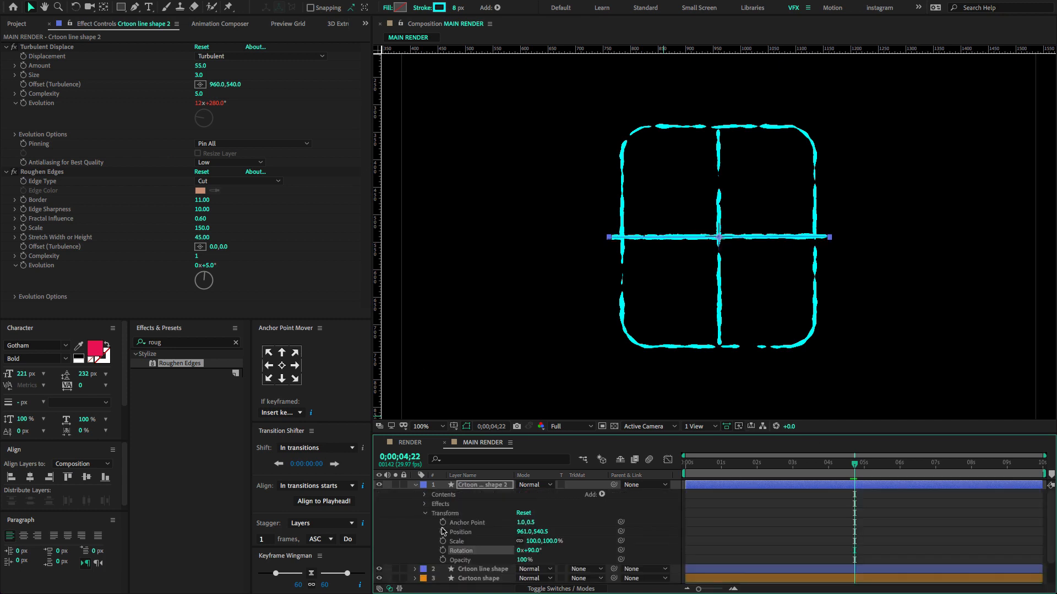
pyautogui.moveTo(556, 541); pyautogui.dragTo(549, 542)
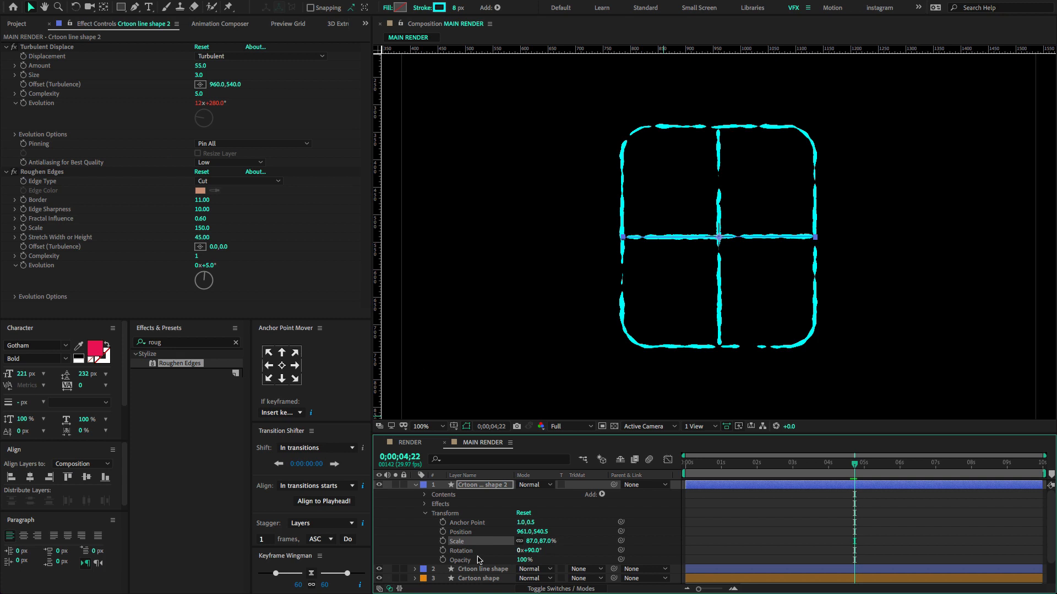
pyautogui.click(415, 486)
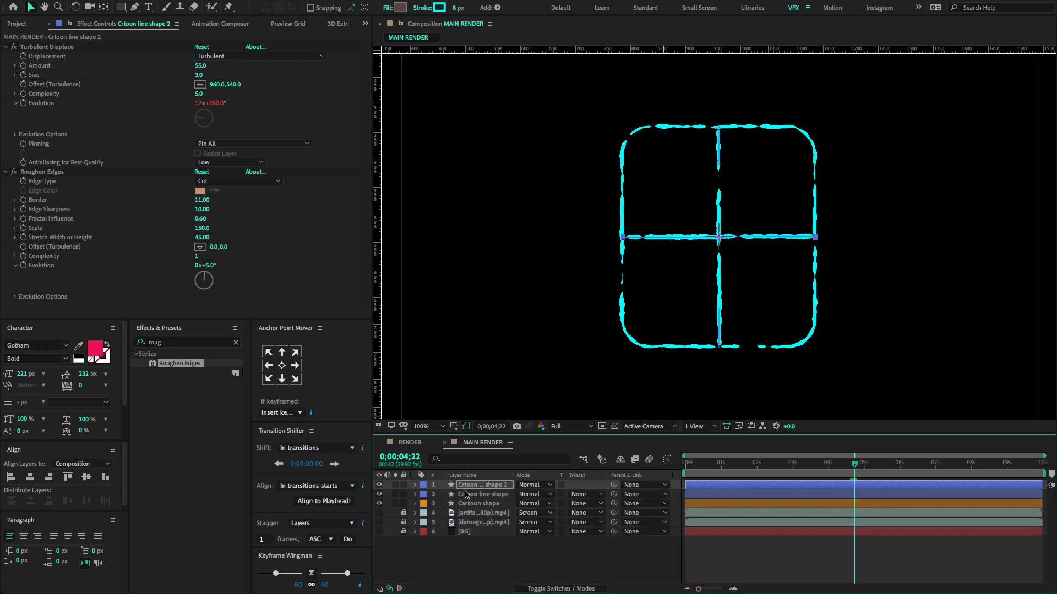
# - Give both line layers the same orange label as the Cartoon shape layer and preview the animation from the first frame
pyautogui.keyDown('shift'); pyautogui.click(470, 503); pyautogui.keyUp('shift')
pyautogui.click(423, 494)
pyautogui.click(435, 531)
pyautogui.click(556, 575)
pyautogui.moveTo(706, 464); pyautogui.dragTo(675, 466)
pyautogui.press('space')
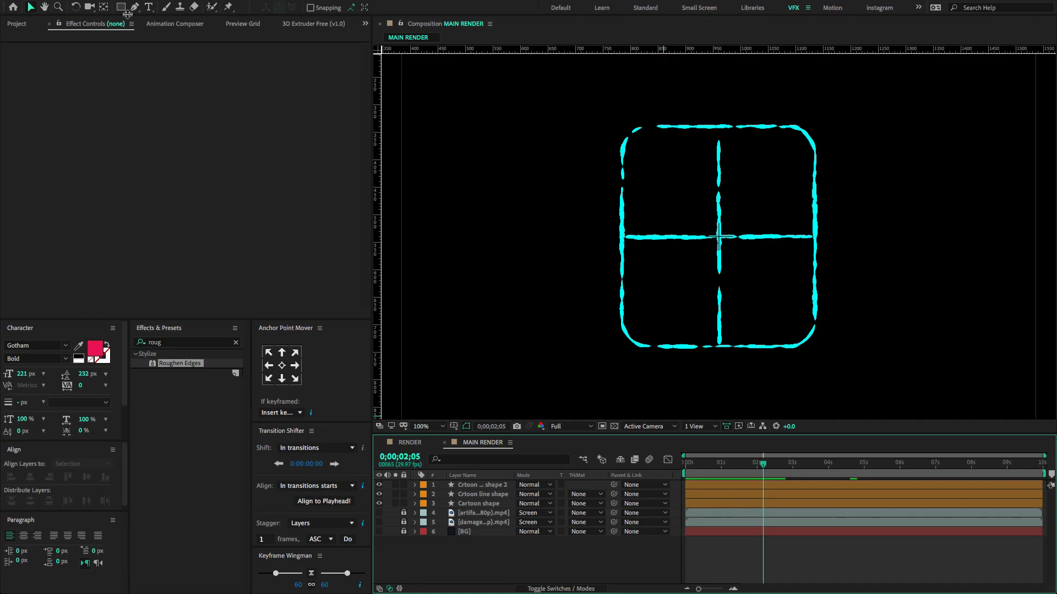
# - Add a text layer reading "next" over the rectangle and set its font to iCiel Crocante
pyautogui.click(148, 8)
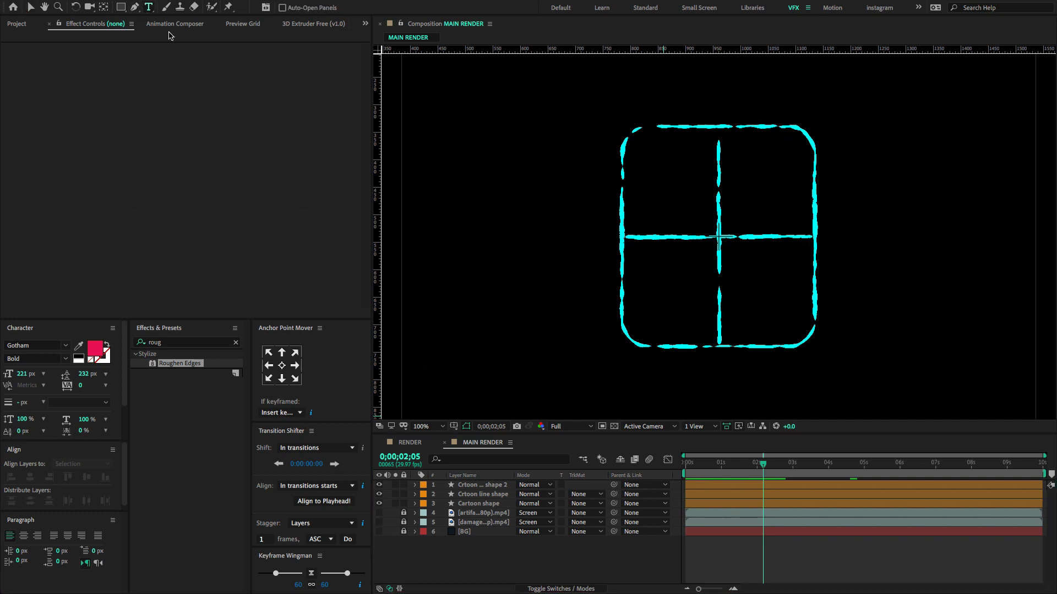
pyautogui.click(572, 245)
pyautogui.write('next')
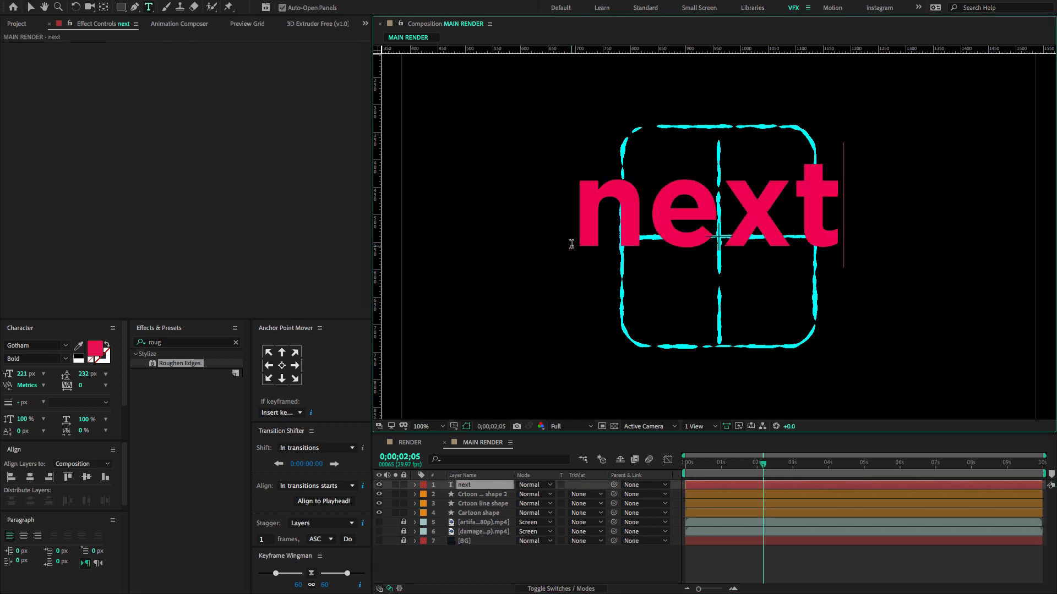
pyautogui.hotkey('ctrl', 'a')
pyautogui.click(49, 346)
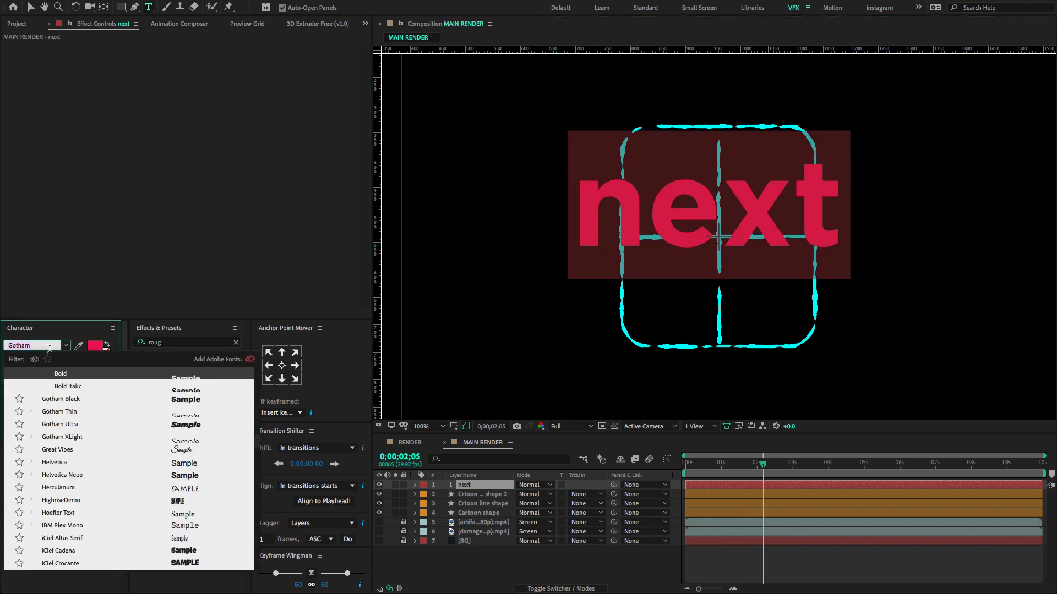
pyautogui.write('ic')
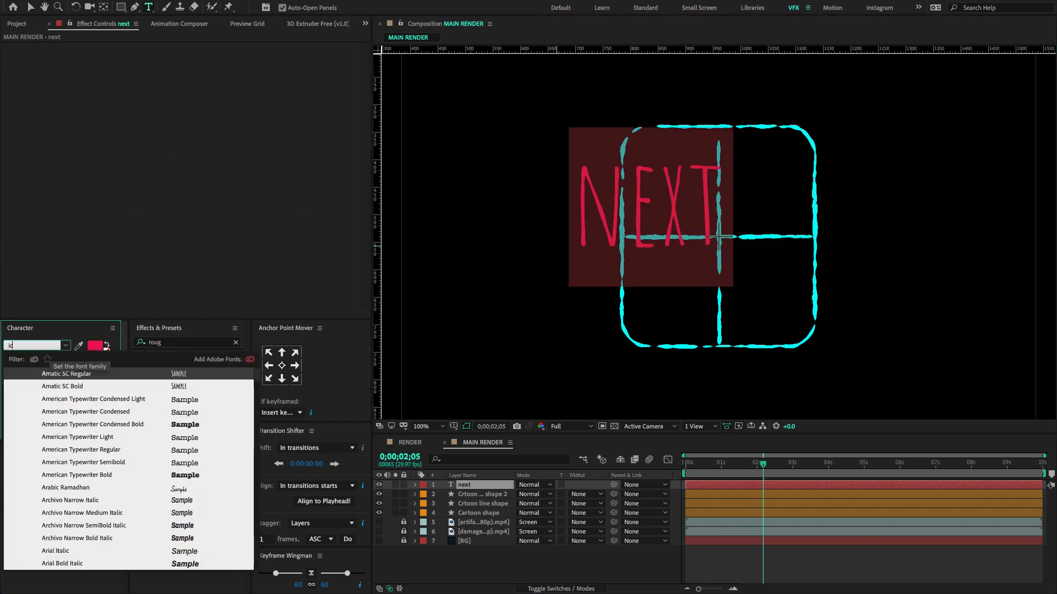
pyautogui.write('ie')
pyautogui.click(58, 399)
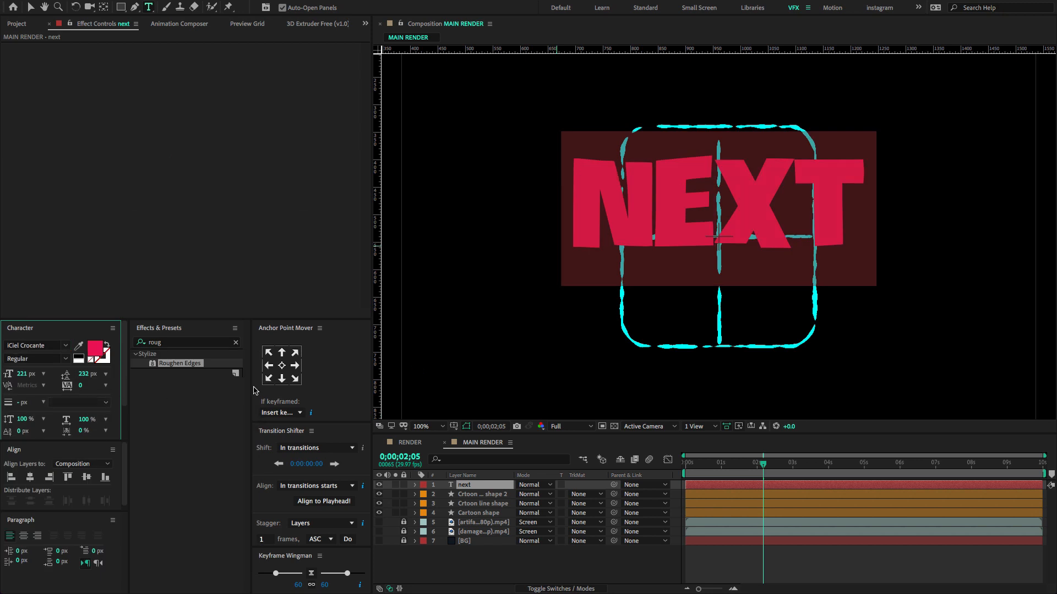
# - Set the text's fill colour to white (FFFFFF) and its font size to 200 px
pyautogui.click(102, 351)
pyautogui.moveTo(410, 247); pyautogui.dragTo(393, 197)
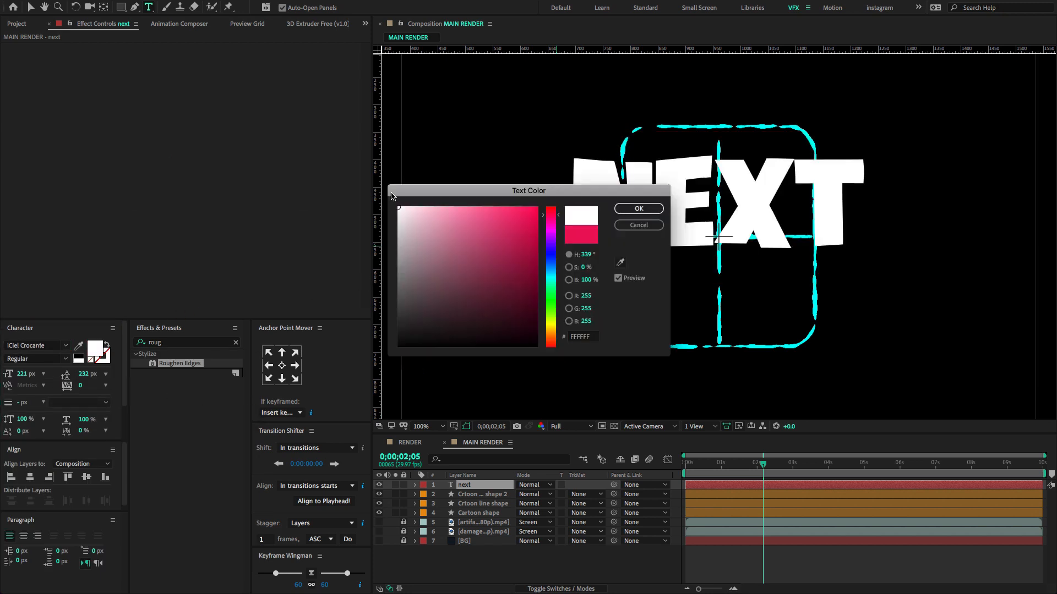
pyautogui.click(634, 210)
pyautogui.click(24, 374)
pyautogui.write('170')
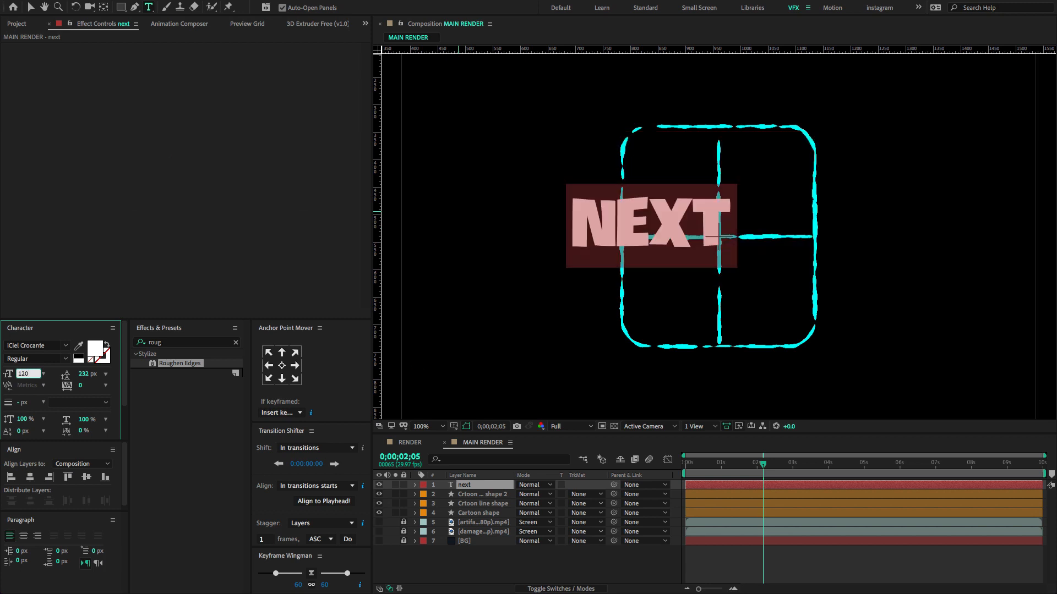
pyautogui.hotkey('shift', 'Up')
pyautogui.hotkey('shift', 'Up')
pyautogui.hotkey('shift', 'Up')
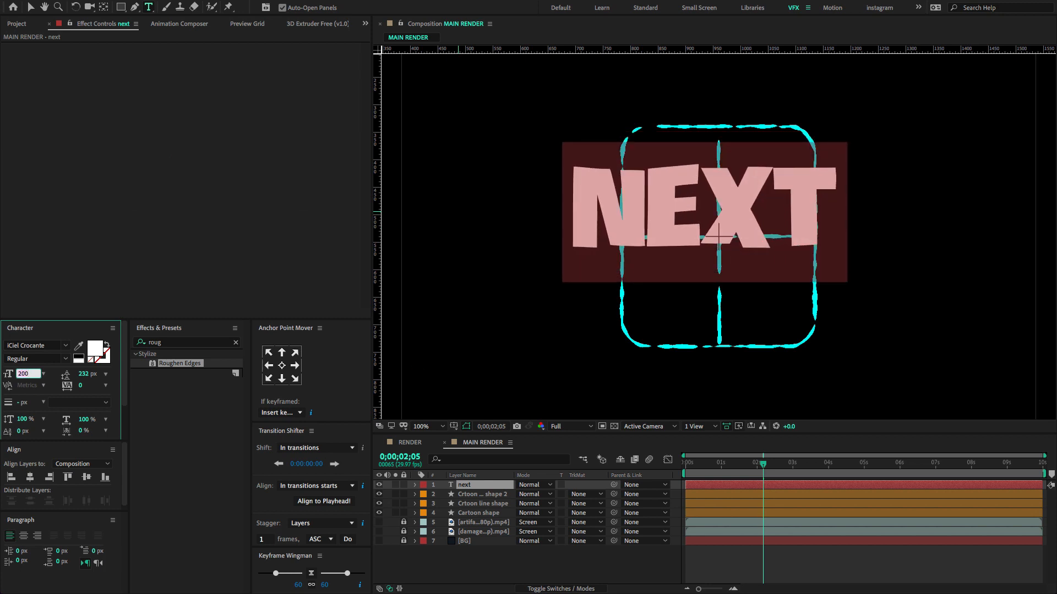
# - Centre the text layer's anchor point and align the text horizontally and vertically to the centre of the composition
pyautogui.click(15, 25)
pyautogui.press('v')
pyautogui.click(454, 426)
pyautogui.click(479, 434)
pyautogui.moveTo(661, 194); pyautogui.dragTo(724, 168)
pyautogui.hotkey('ctrl', 'alt', 'Home')
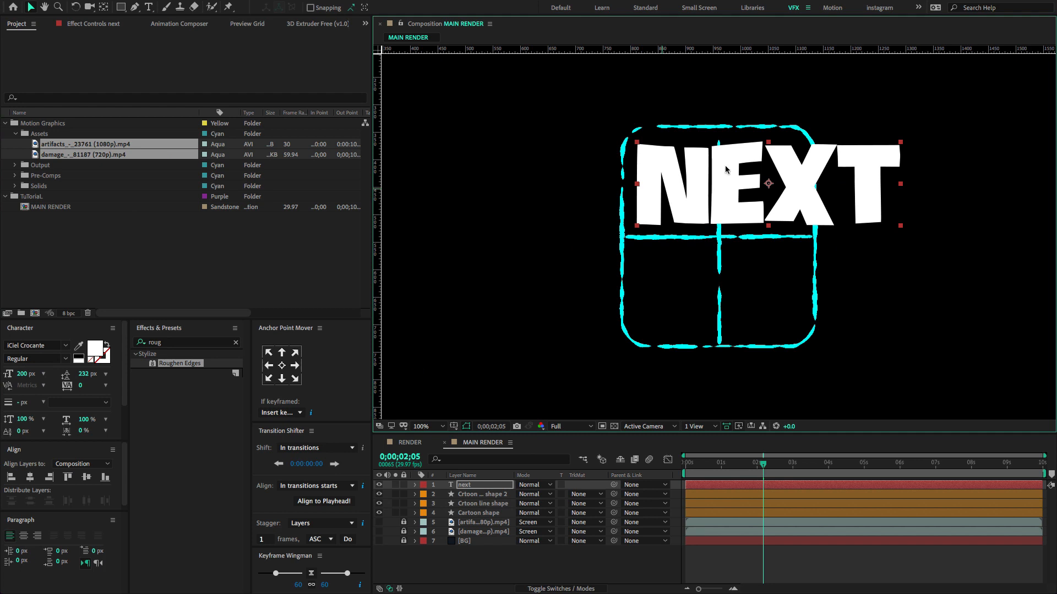
pyautogui.click(30, 478)
pyautogui.click(86, 477)
# - Create a shape layer of outlines from the "next" text layer
pyautogui.rightClick(483, 485)
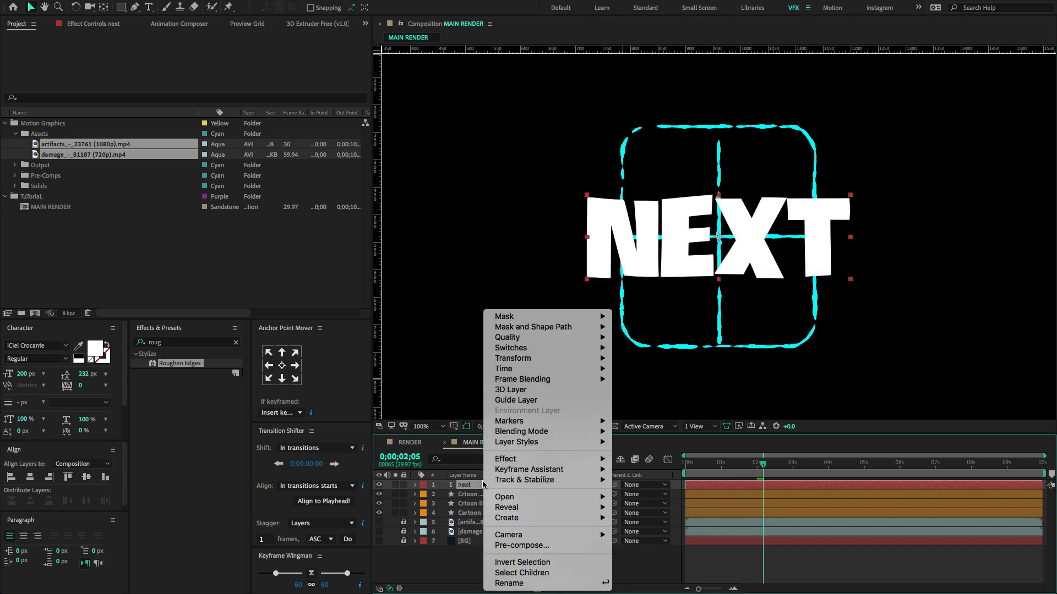
pyautogui.moveTo(548, 518)
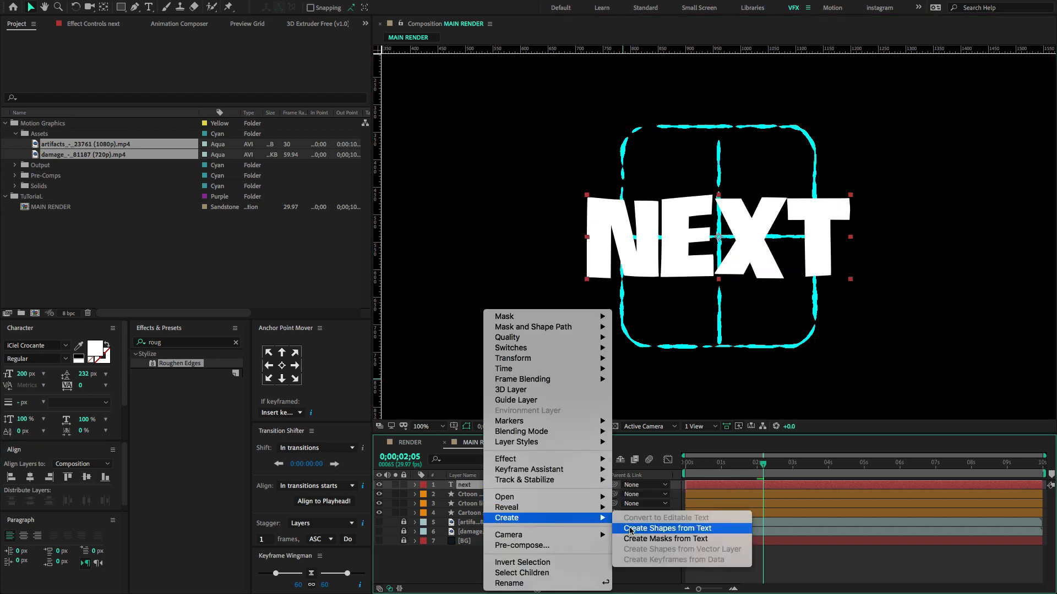
pyautogui.click(630, 530)
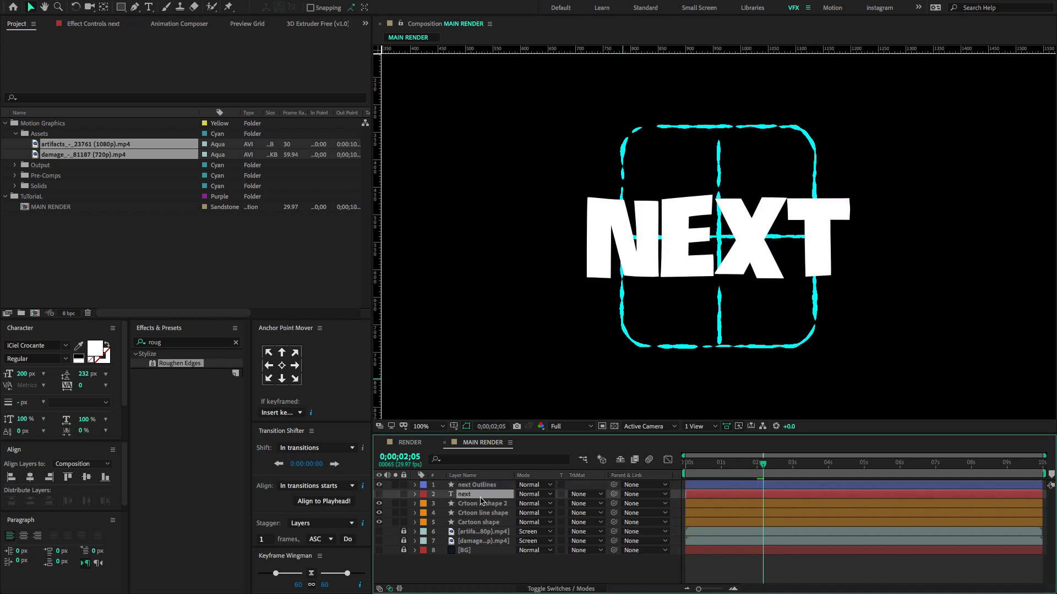
# - Duplicate the next Outlines layer three times so there is one layer per letter
pyautogui.click(486, 486)
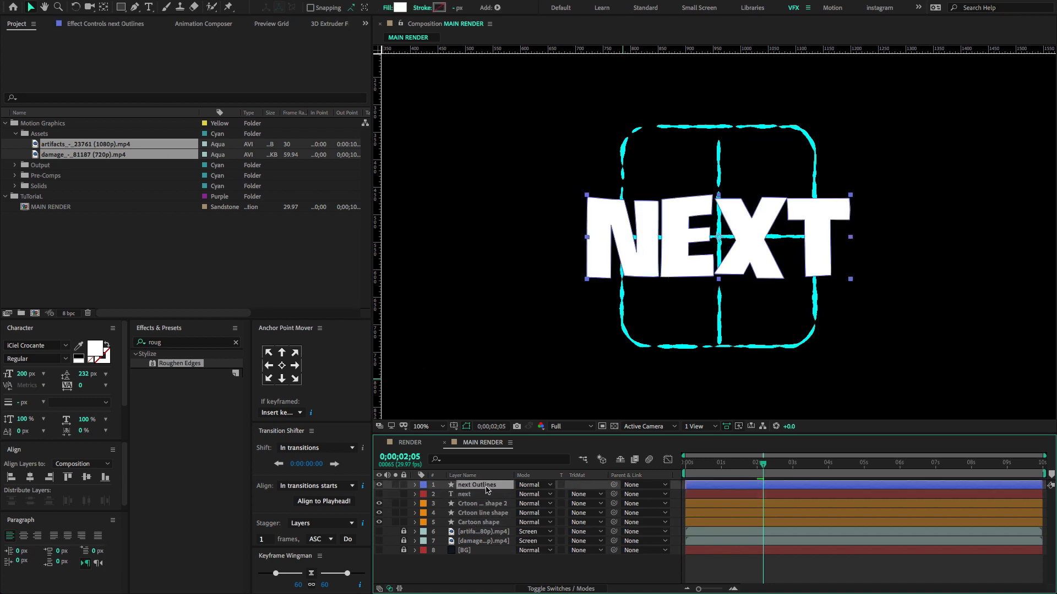
pyautogui.hotkey('ctrl', 'd')
pyautogui.hotkey('ctrl', 'd')
pyautogui.hotkey('ctrl', 'd')
# - Rename the four outline layers, from the lowest to the highest in the stack, as N, E, X and T
pyautogui.click(485, 513)
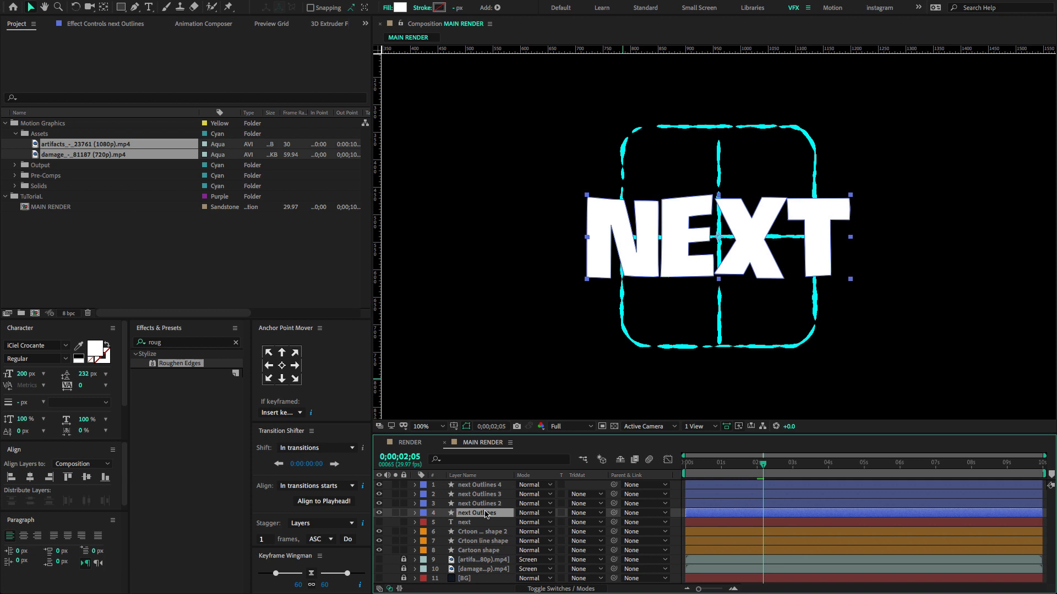
pyautogui.press('Return')
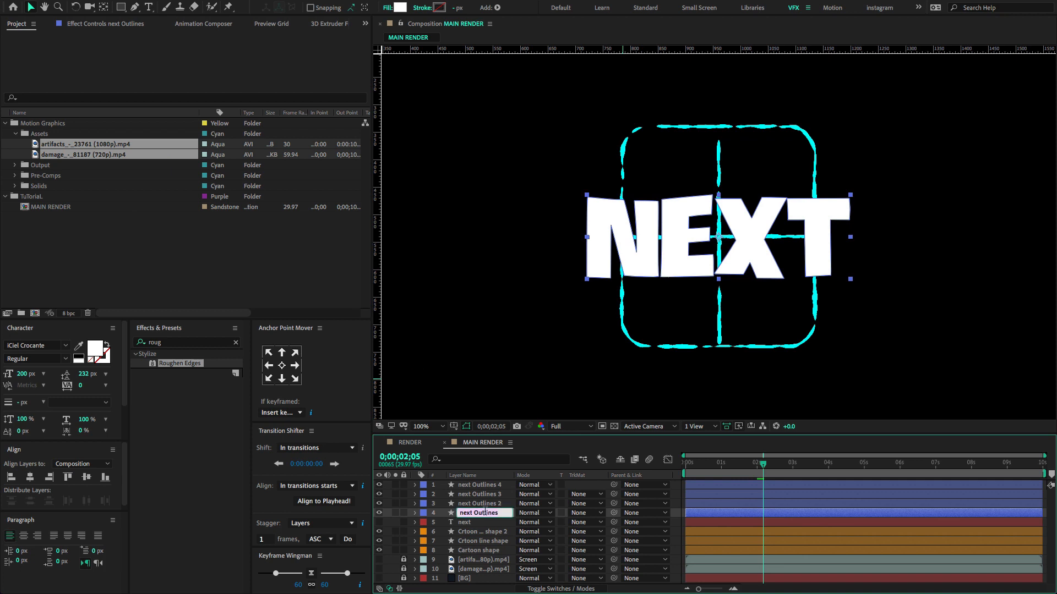
pyautogui.write('N')
pyautogui.click(494, 507)
pyautogui.press('Return')
pyautogui.write('E')
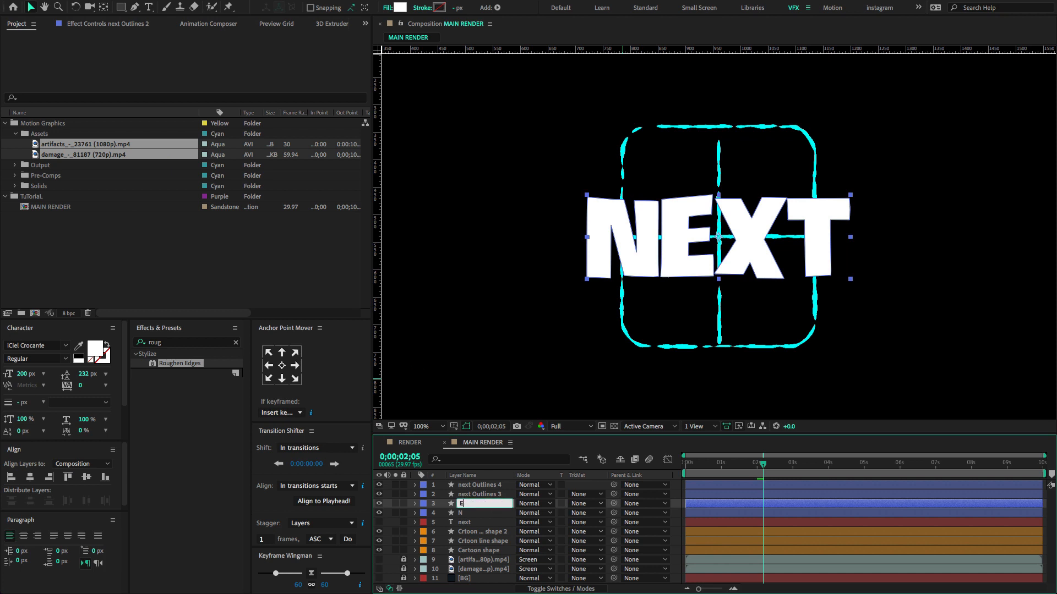
pyautogui.click(492, 496)
pyautogui.press('Return')
pyautogui.write('x')
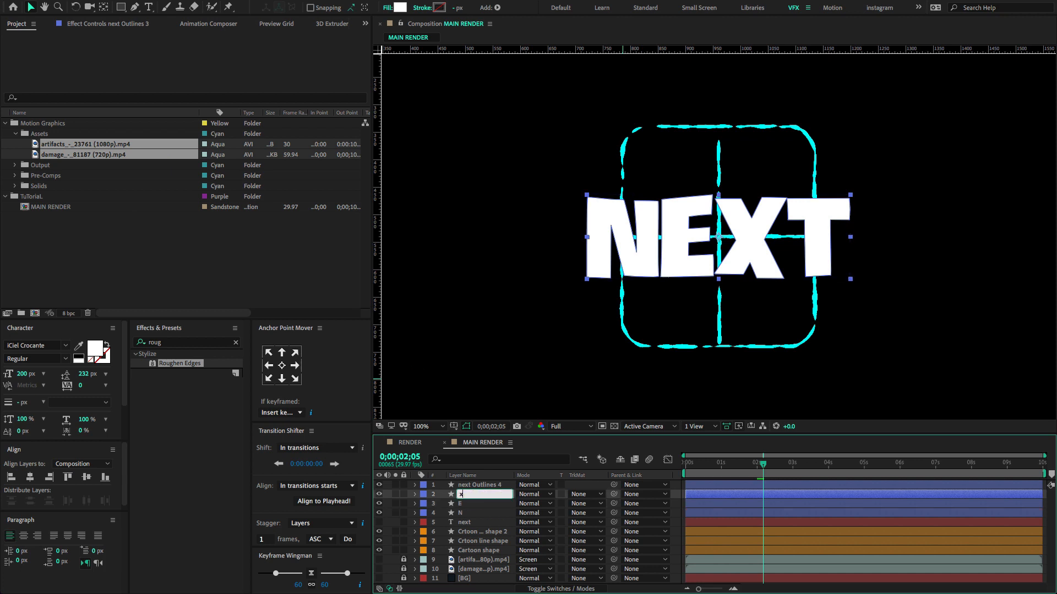
pyautogui.click(495, 487)
pyautogui.press('Return')
pyautogui.write('T')
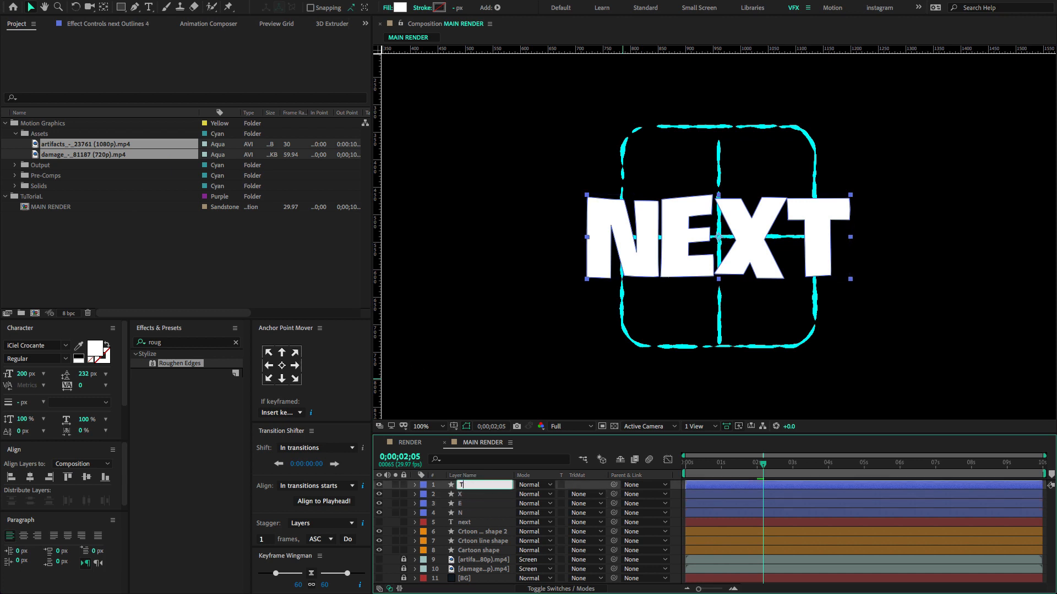
# - Enlarge the timeline area and delete the e, x and t letter groups from the N layer's contents
pyautogui.click(471, 513)
pyautogui.moveTo(554, 435); pyautogui.dragTo(554, 337)
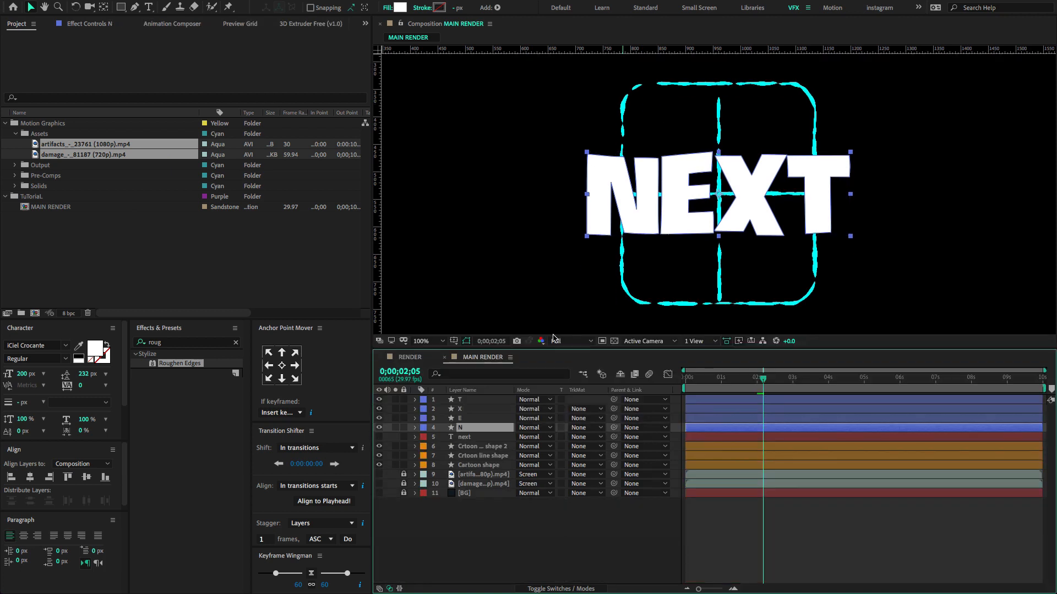
pyautogui.click(415, 415)
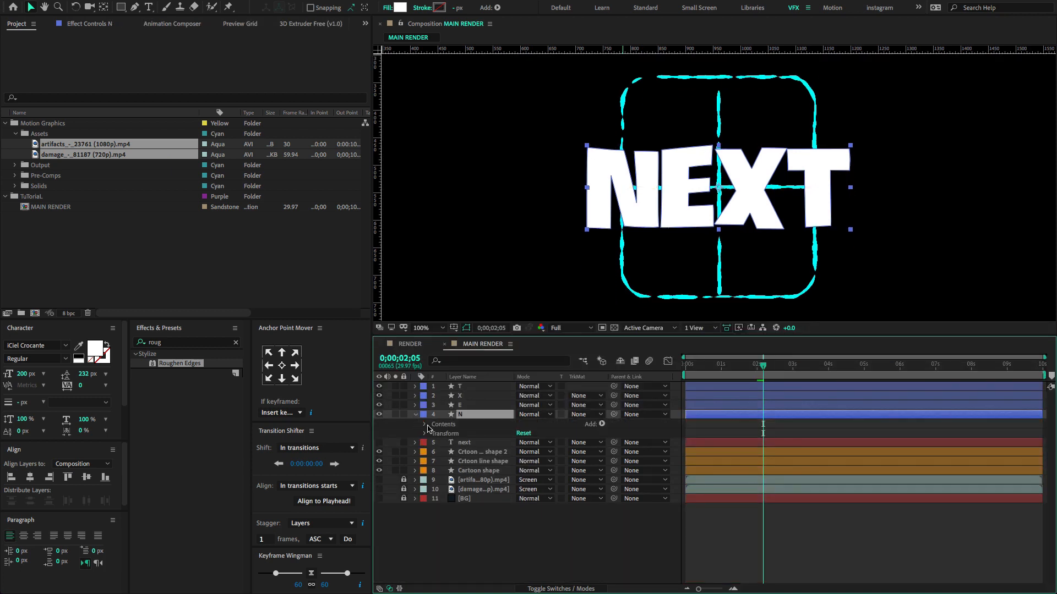
pyautogui.press('F2')
pyautogui.click(423, 425)
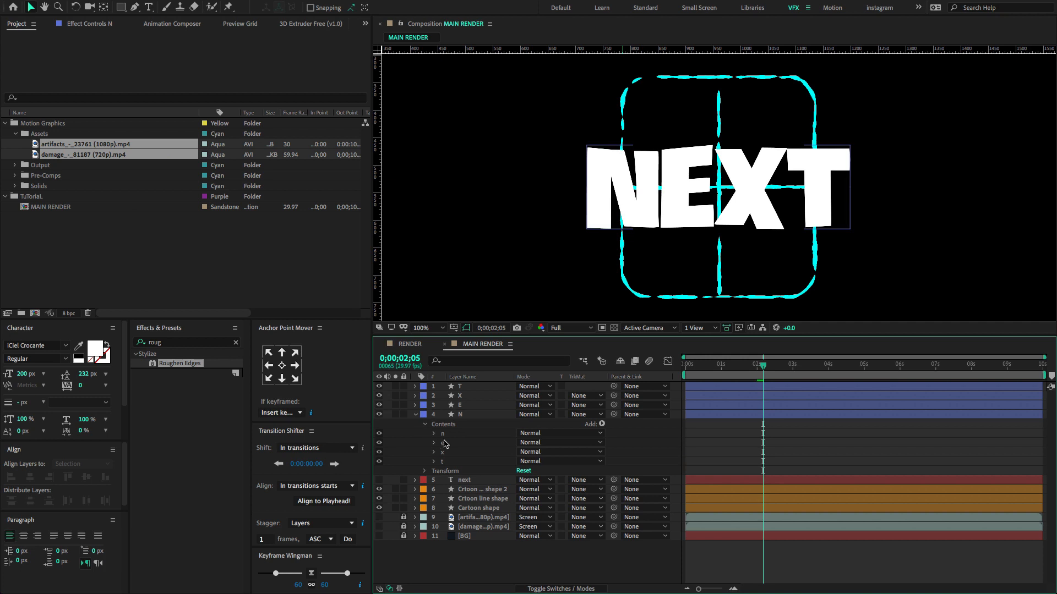
pyautogui.click(444, 443)
pyautogui.keyDown('shift'); pyautogui.click(444, 462); pyautogui.keyUp('shift')
pyautogui.press('Delete')
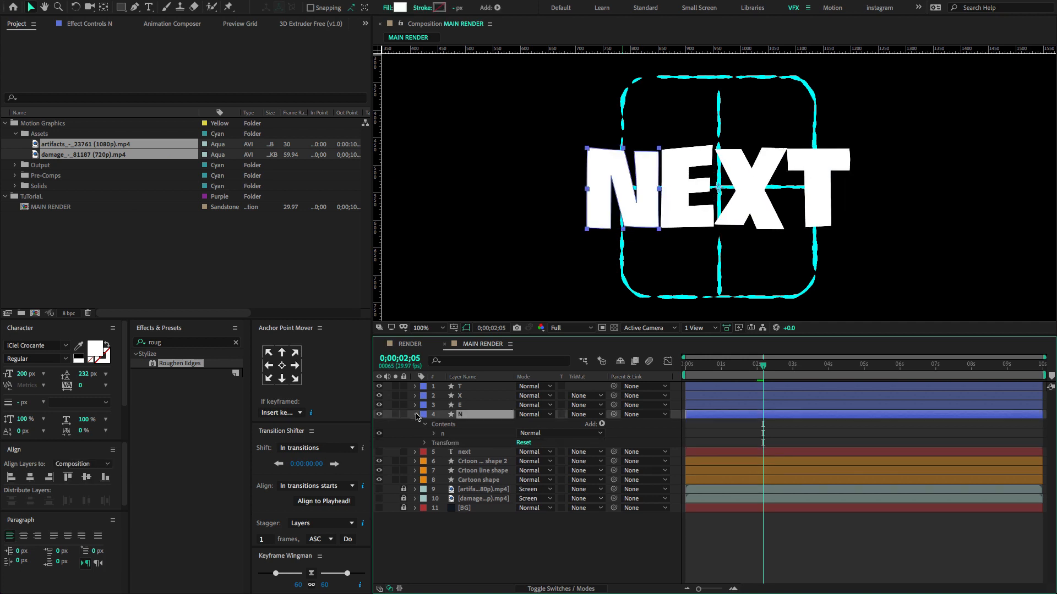
pyautogui.click(416, 415)
# - Delete the n, x and t letter groups from the E layer's contents, leaving only its own letter
pyautogui.click(416, 406)
pyautogui.click(424, 416)
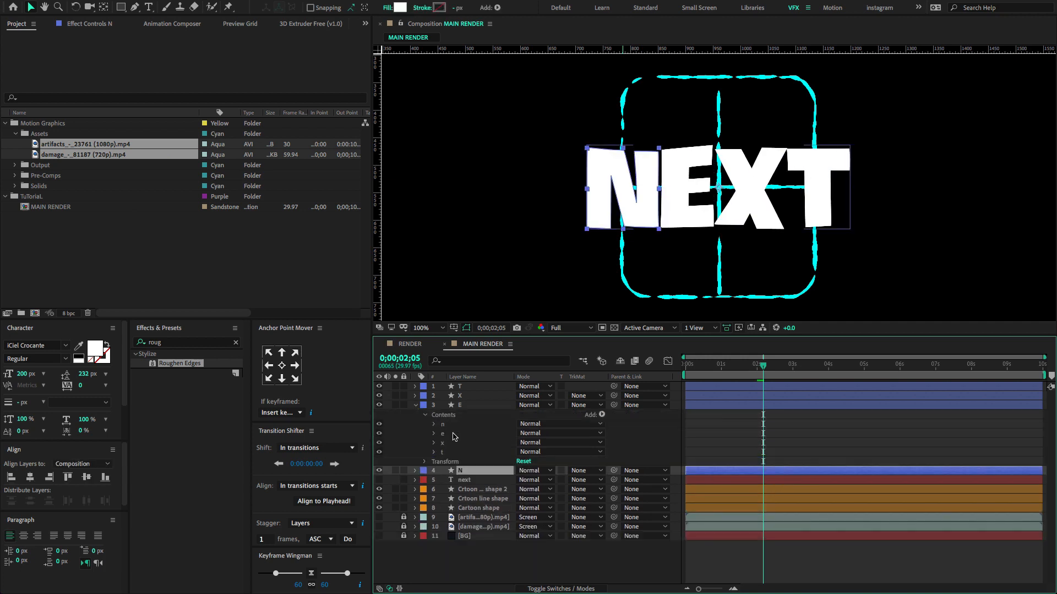
pyautogui.click(454, 425)
pyautogui.press('Delete')
pyautogui.click(455, 433)
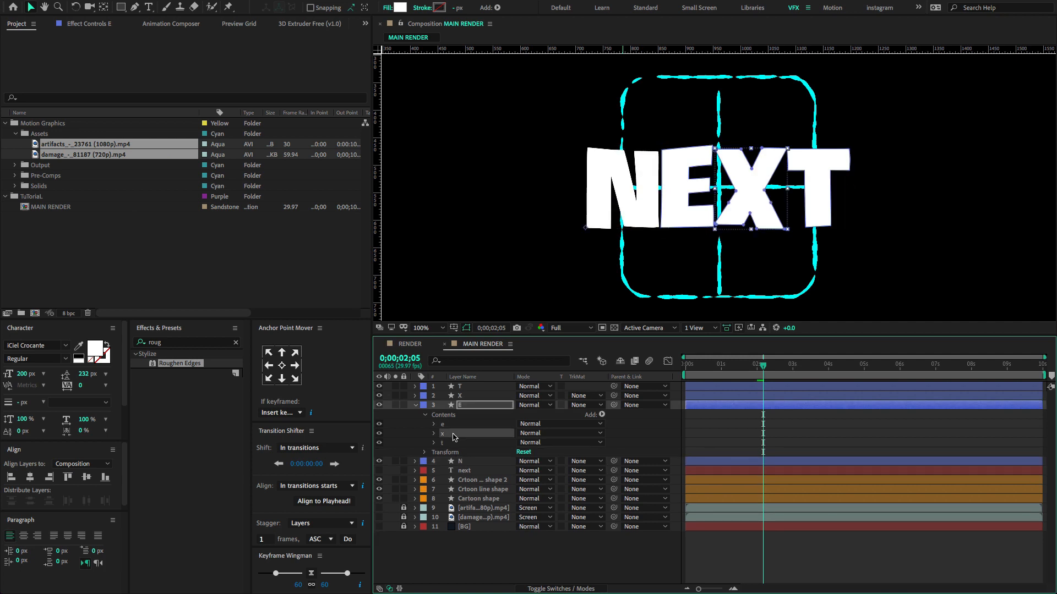
pyautogui.press('Delete')
pyautogui.click(454, 434)
pyautogui.press('Delete')
pyautogui.click(414, 403)
# - Delete the n, e and t letter groups from the X layer's contents
pyautogui.click(414, 396)
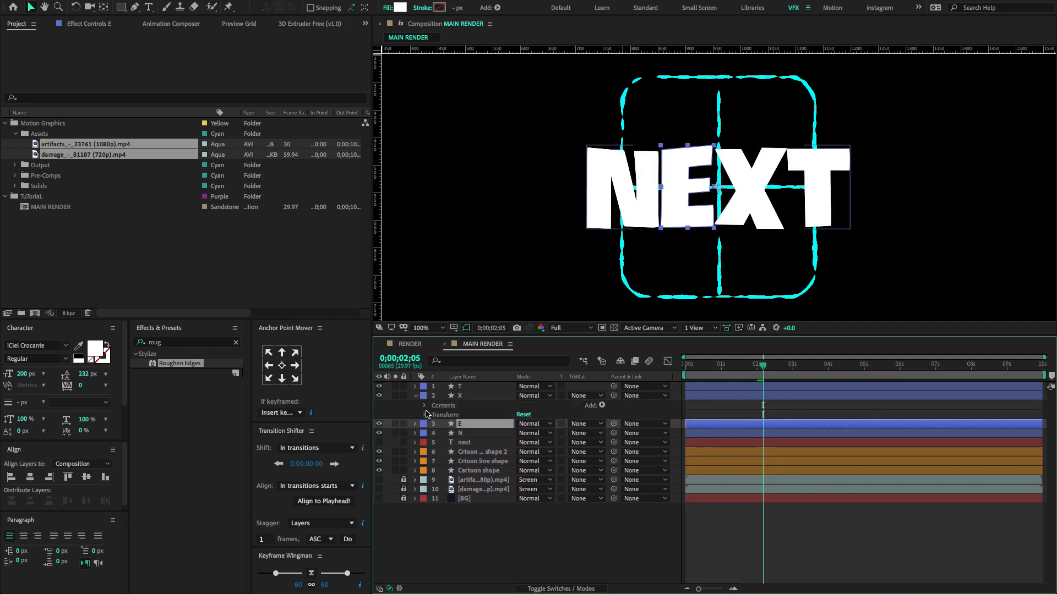
pyautogui.click(425, 406)
pyautogui.click(444, 415)
pyautogui.press('Delete')
pyautogui.click(445, 415)
pyautogui.press('Delete')
pyautogui.click(446, 426)
pyautogui.press('Delete')
pyautogui.click(416, 396)
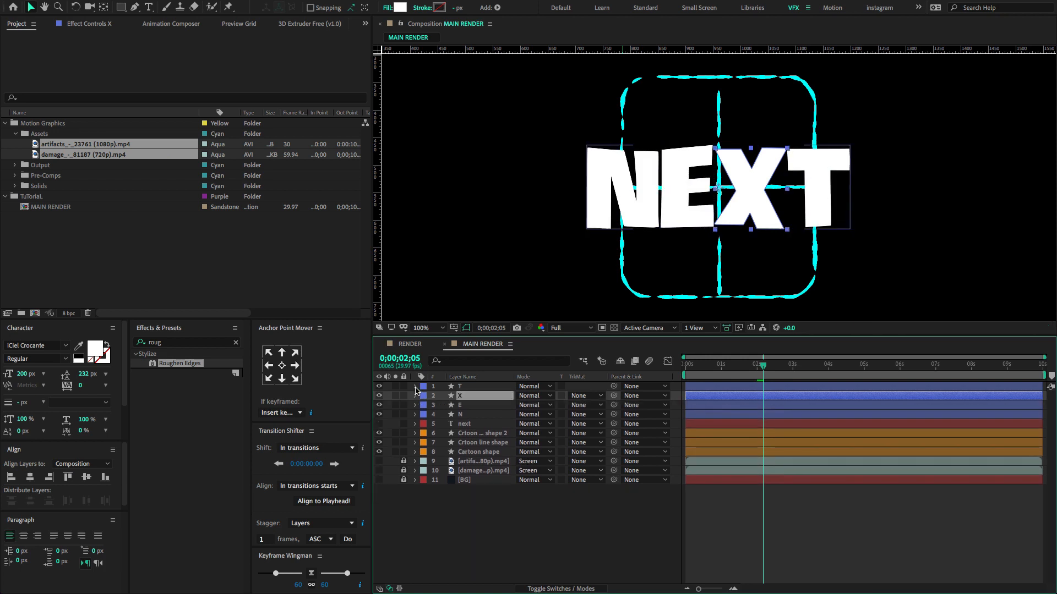
# - Delete the n, e and x letter groups from the T layer's contents, leaving only its own letter
pyautogui.click(416, 387)
pyautogui.press('Delete')
pyautogui.hotkey('ctrl', 'z')
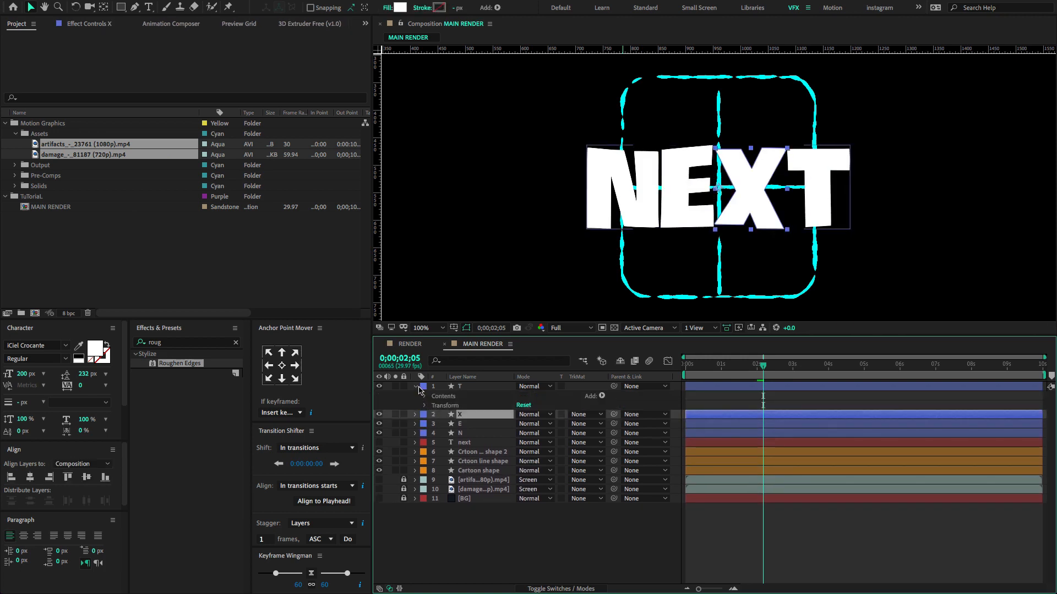
pyautogui.click(424, 396)
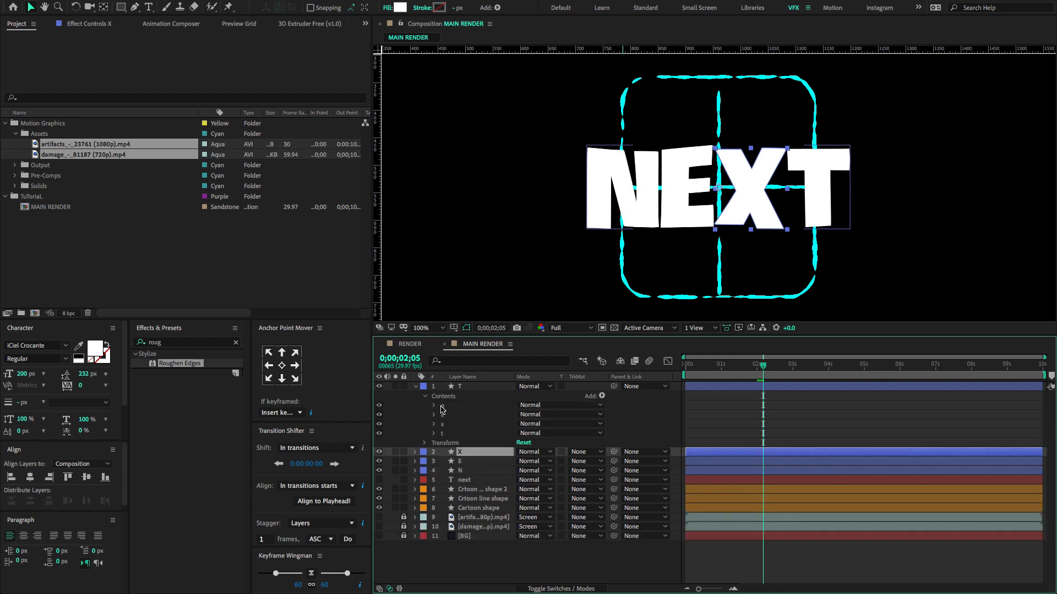
pyautogui.click(440, 407)
pyautogui.press('Delete')
pyautogui.click(442, 405)
pyautogui.press('Delete')
pyautogui.click(441, 406)
pyautogui.press('Delete')
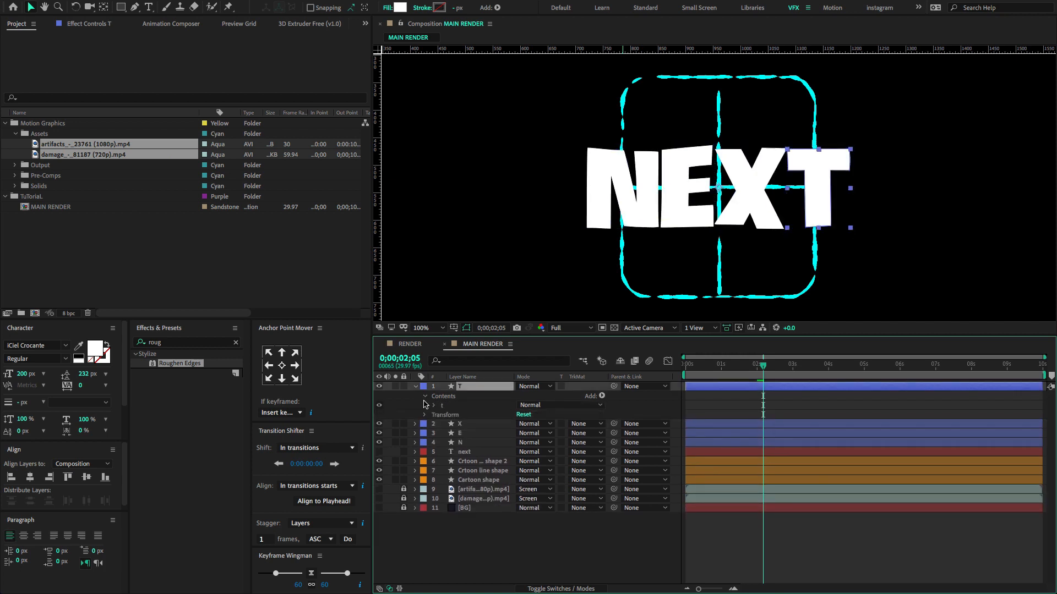
pyautogui.click(414, 387)
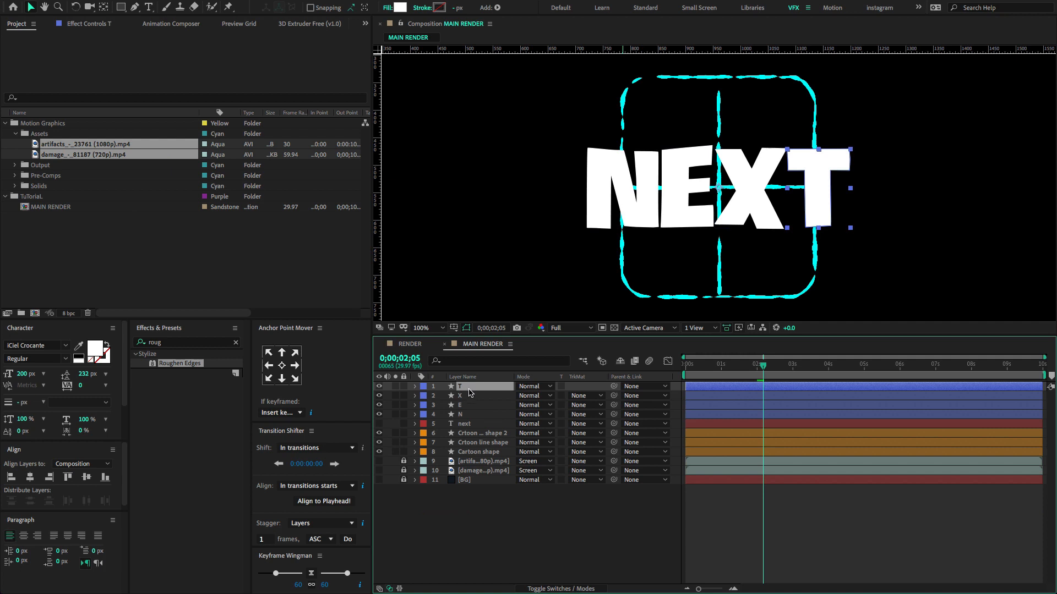
# - Select the four letter layers with the Pan Behind tool active to check each letter's anchor point
pyautogui.keyDown('shift'); pyautogui.click(474, 414); pyautogui.keyUp('shift')
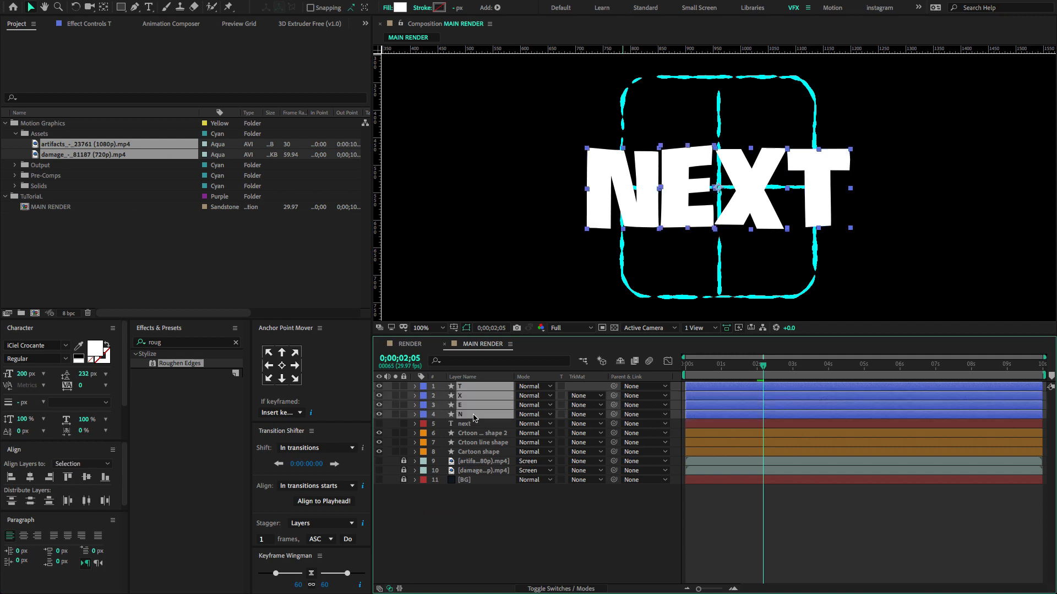
pyautogui.click(105, 9)
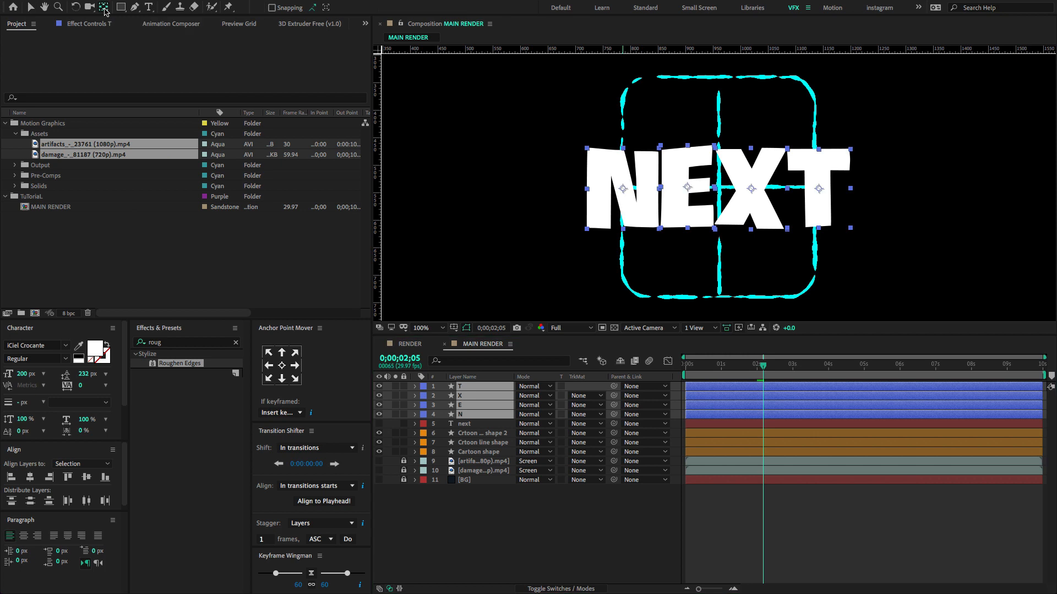
pyautogui.click(584, 546)
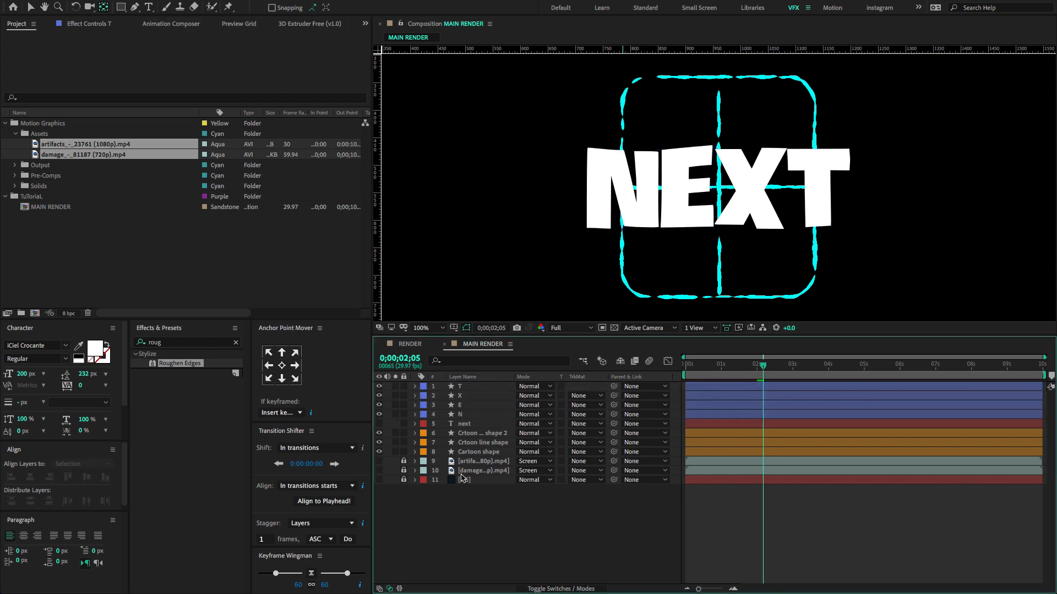
# - Pre-compose the N layer into a composition named N, moving all attributes into it
pyautogui.click(473, 416)
pyautogui.rightClick(473, 418)
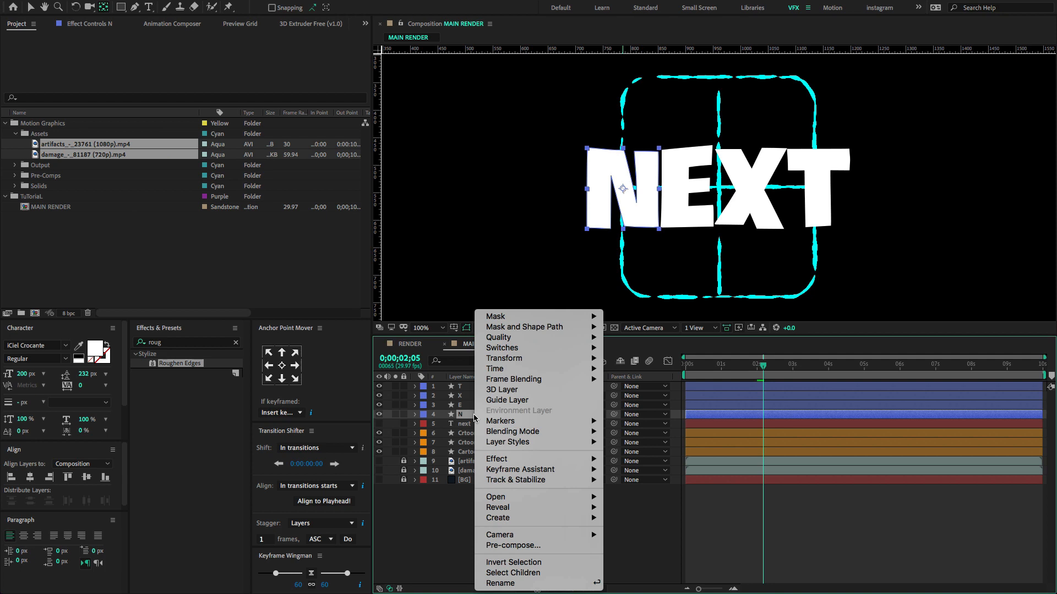
pyautogui.click(507, 547)
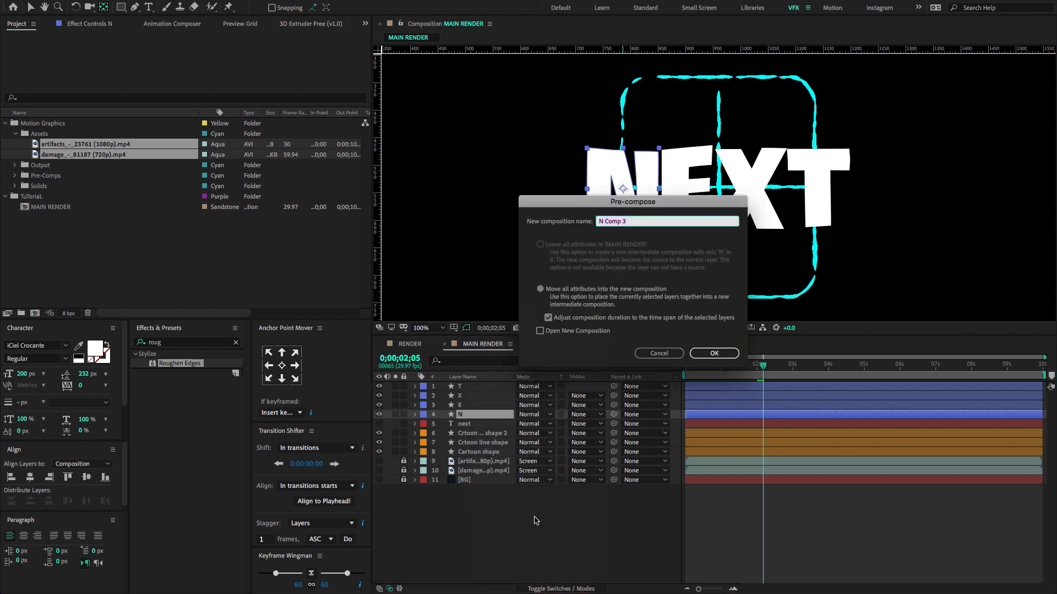
pyautogui.write('N')
pyautogui.click(713, 353)
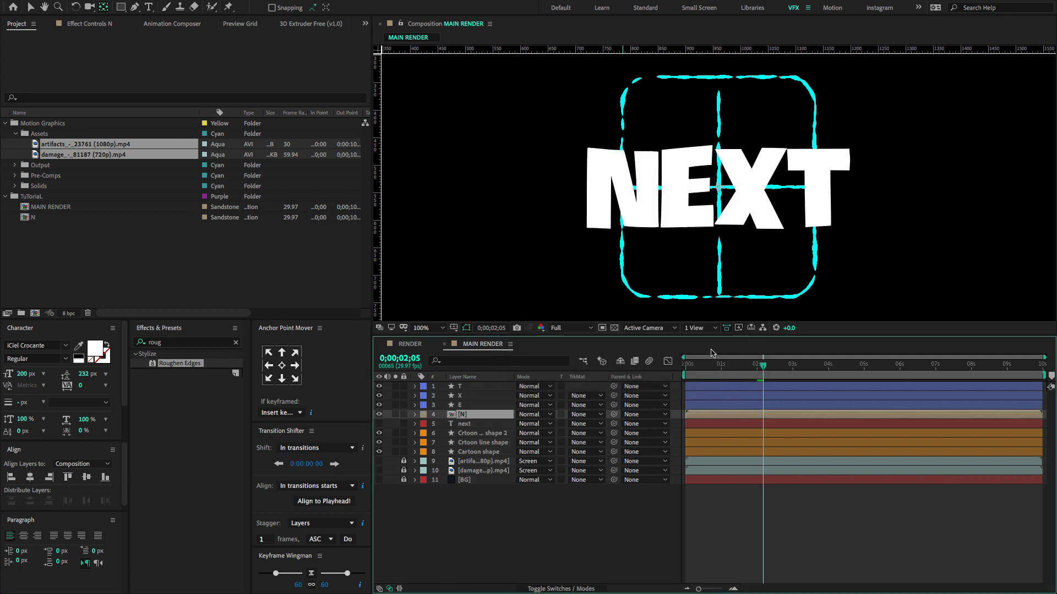
# - Pre-compose the E layer into a composition named E, moving all attributes into it
pyautogui.click(495, 405)
pyautogui.rightClick(495, 405)
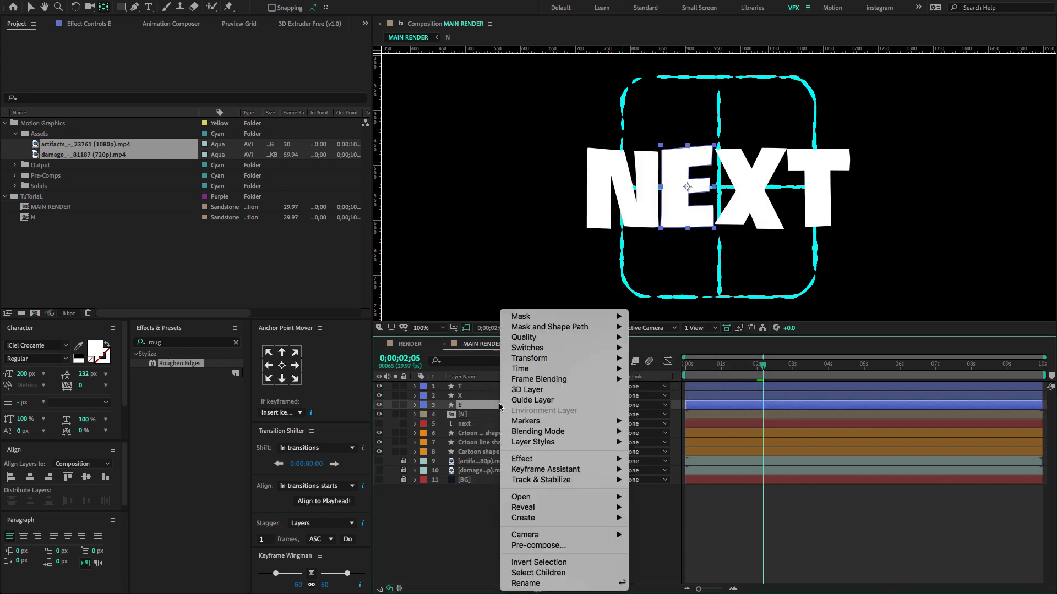
pyautogui.click(528, 544)
pyautogui.write('E')
pyautogui.click(713, 353)
# - Pre-compose the X and T layers separately into compositions named X and T, moving all attributes into them
pyautogui.rightClick(473, 395)
pyautogui.click(479, 545)
pyautogui.write('X')
pyautogui.click(714, 353)
pyautogui.rightClick(483, 386)
pyautogui.click(529, 546)
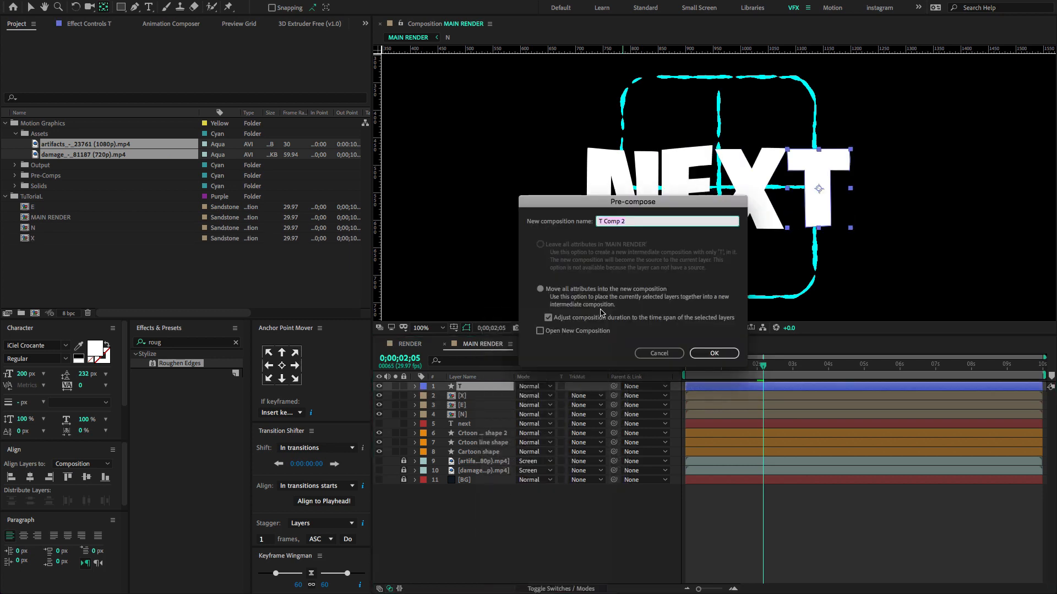
pyautogui.write('T')
pyautogui.click(714, 352)
# - Open the N, E, X and T precompositions together from the MAIN RENDER timeline
pyautogui.click(470, 415)
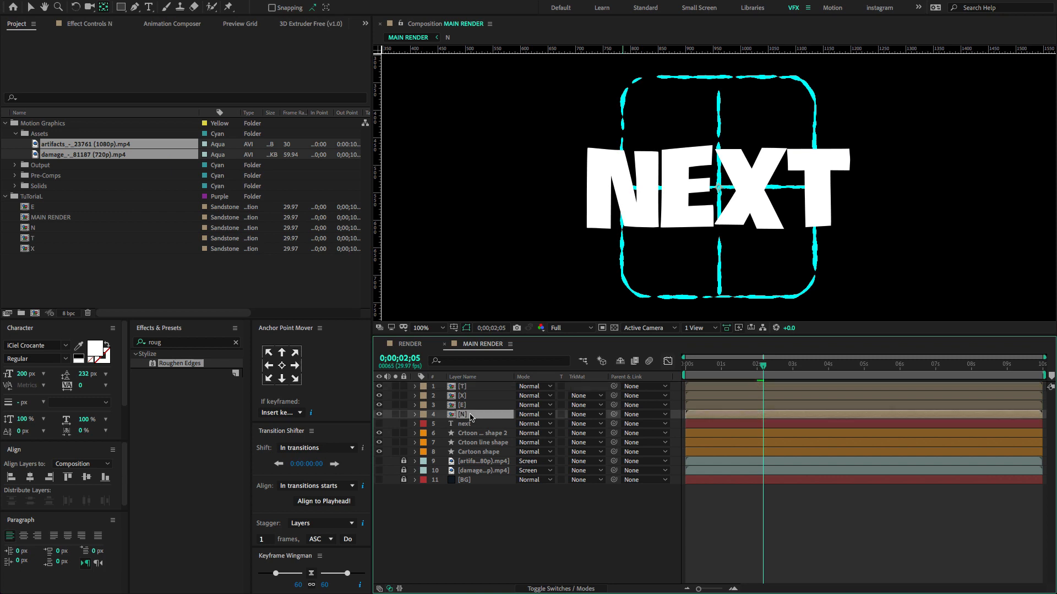
pyautogui.keyDown('shift'); pyautogui.click(465, 386); pyautogui.keyUp('shift')
pyautogui.doubleClick(468, 388)
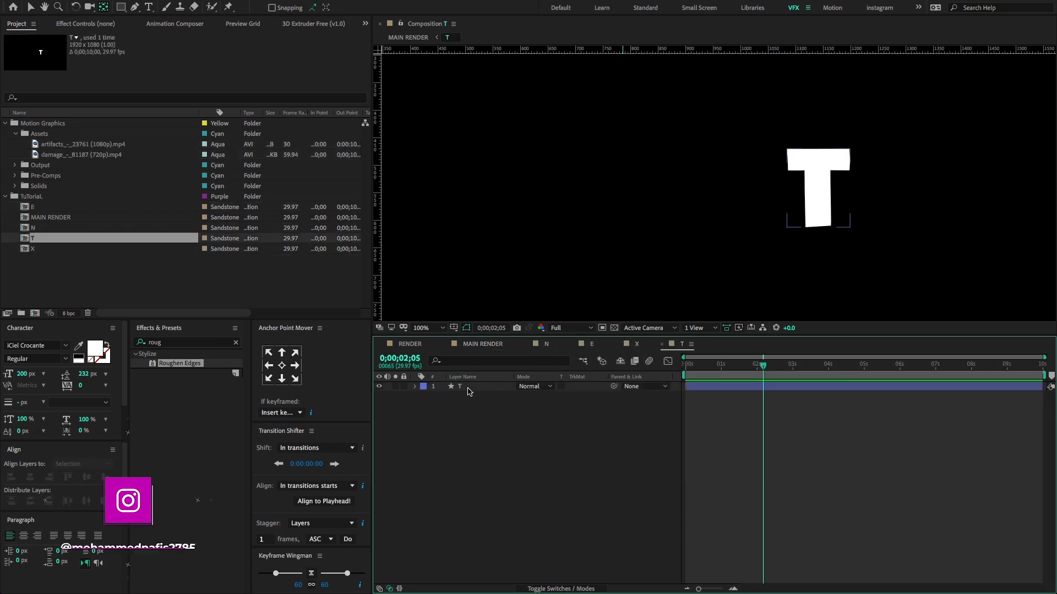
# - Set the N composition's size to 150 px wide and 160 px high
pyautogui.click(545, 344)
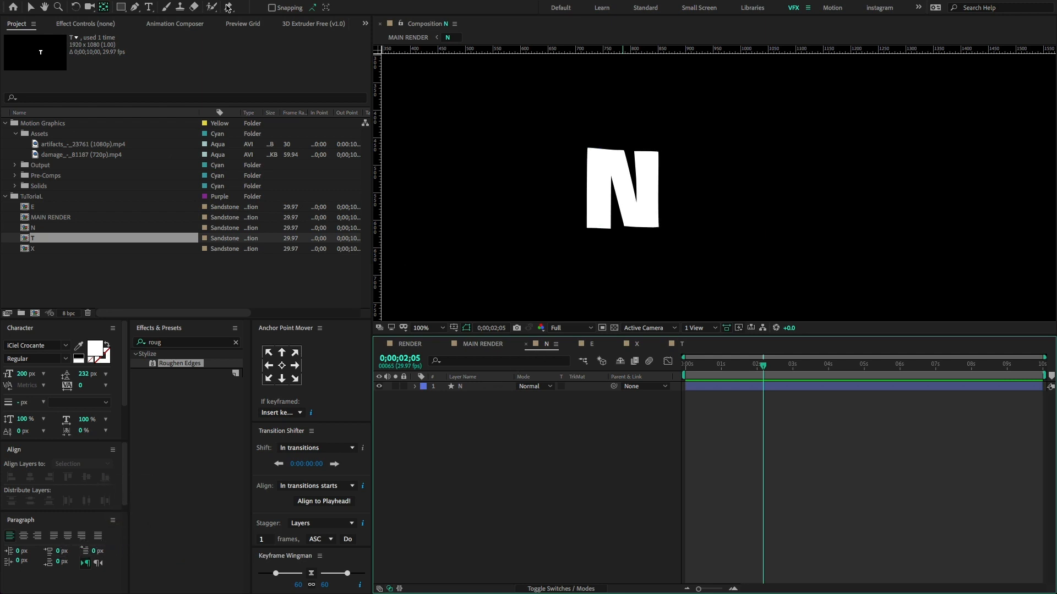
pyautogui.click(166, 6)
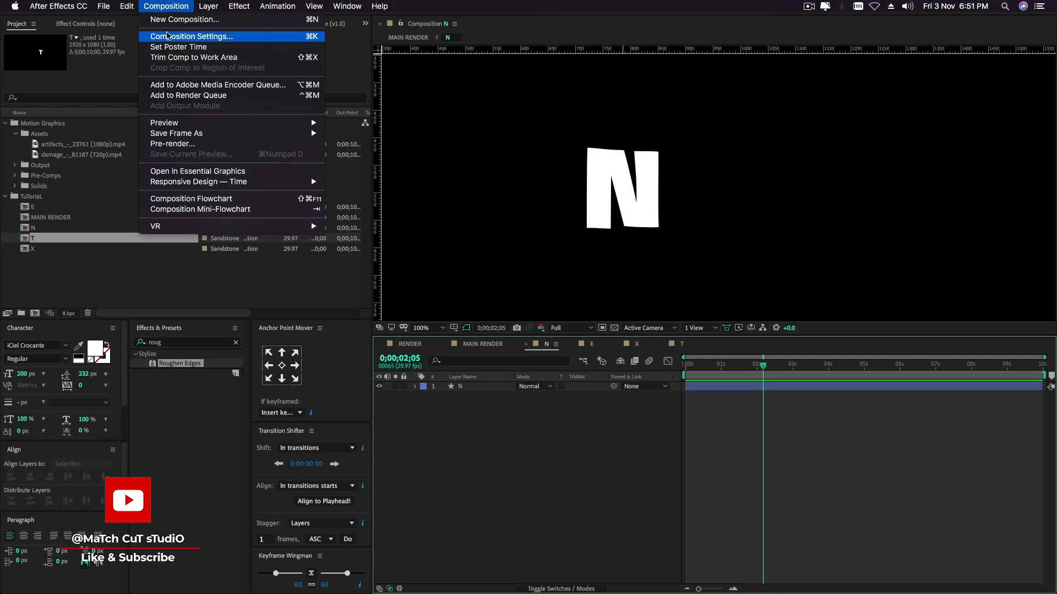
pyautogui.click(165, 37)
pyautogui.click(543, 188)
pyautogui.write('150')
pyautogui.click(535, 204)
pyautogui.write('160')
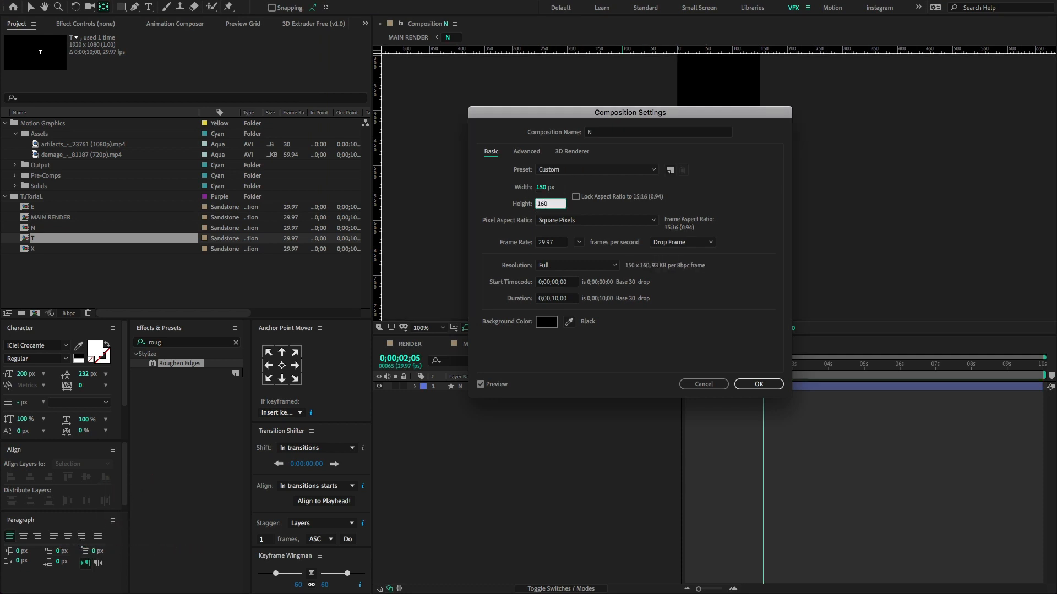
pyautogui.click(757, 384)
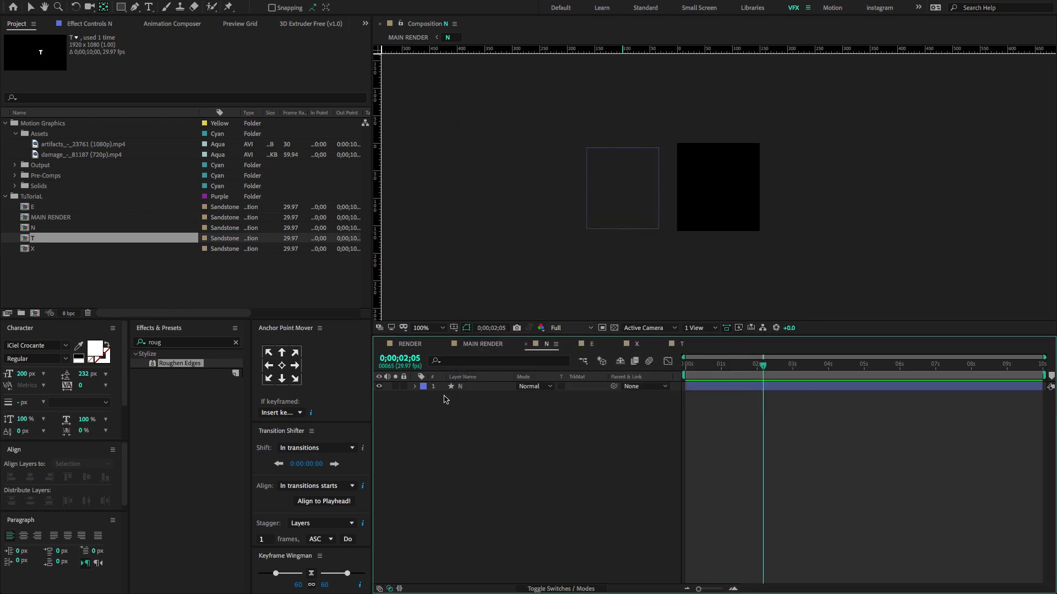
# - Center the N layer horizontally and vertically in its composition
pyautogui.click(487, 386)
pyautogui.click(30, 477)
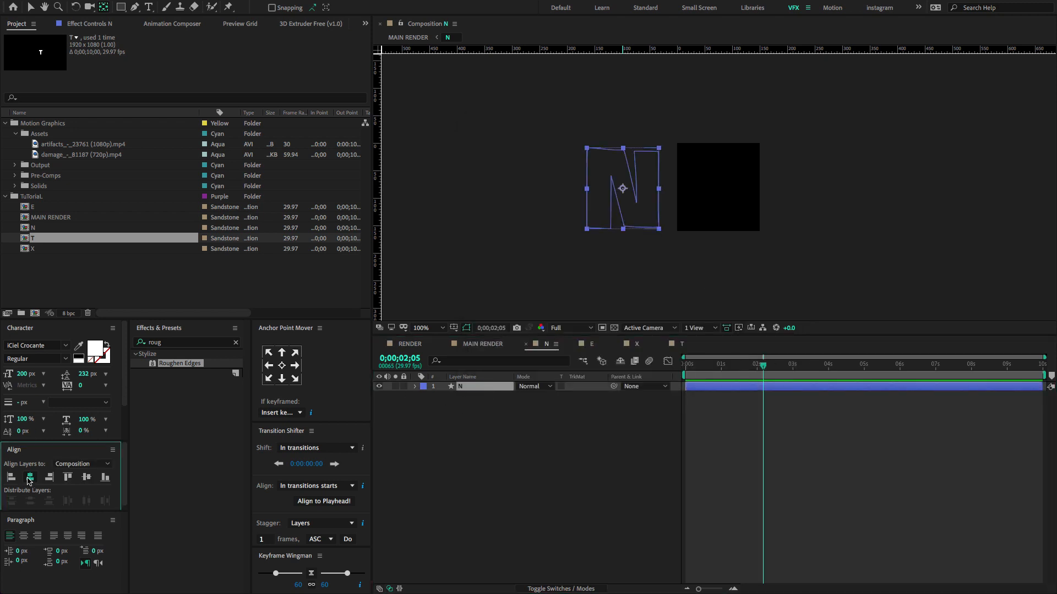
pyautogui.click(86, 477)
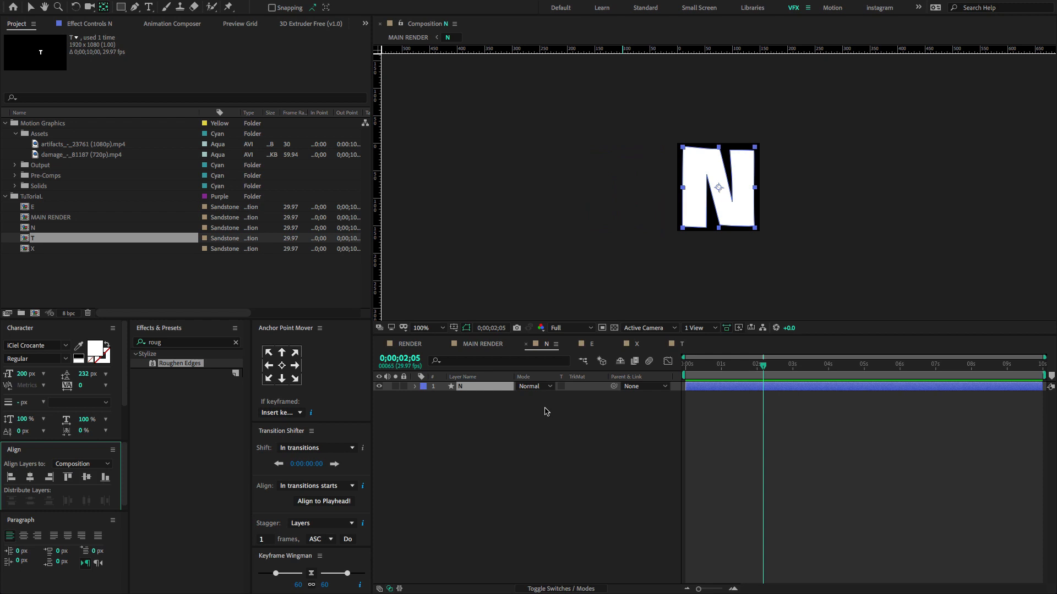
# - Set the E composition's size to 150 px wide and 160 px high
pyautogui.click(592, 344)
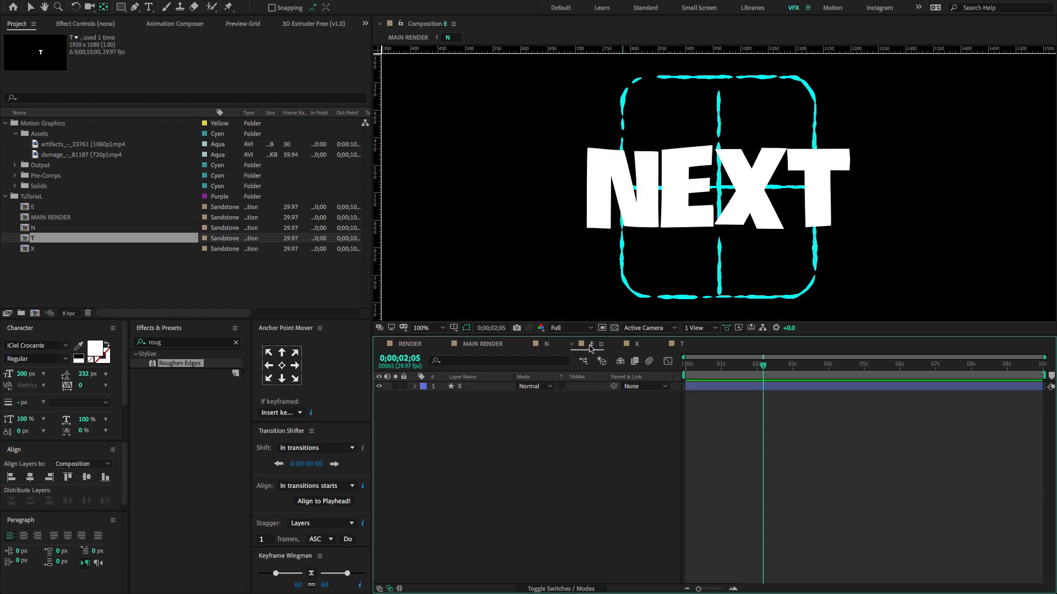
pyautogui.click(168, 4)
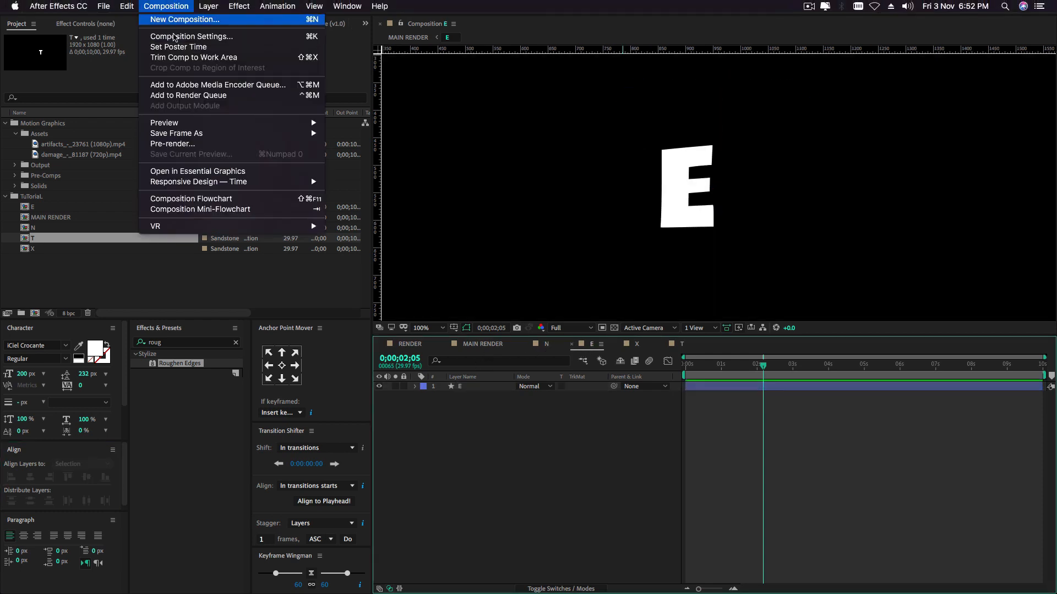
pyautogui.click(175, 37)
pyautogui.press('Tab')
pyautogui.write('15')
pyautogui.write('0')
pyautogui.press('Return')
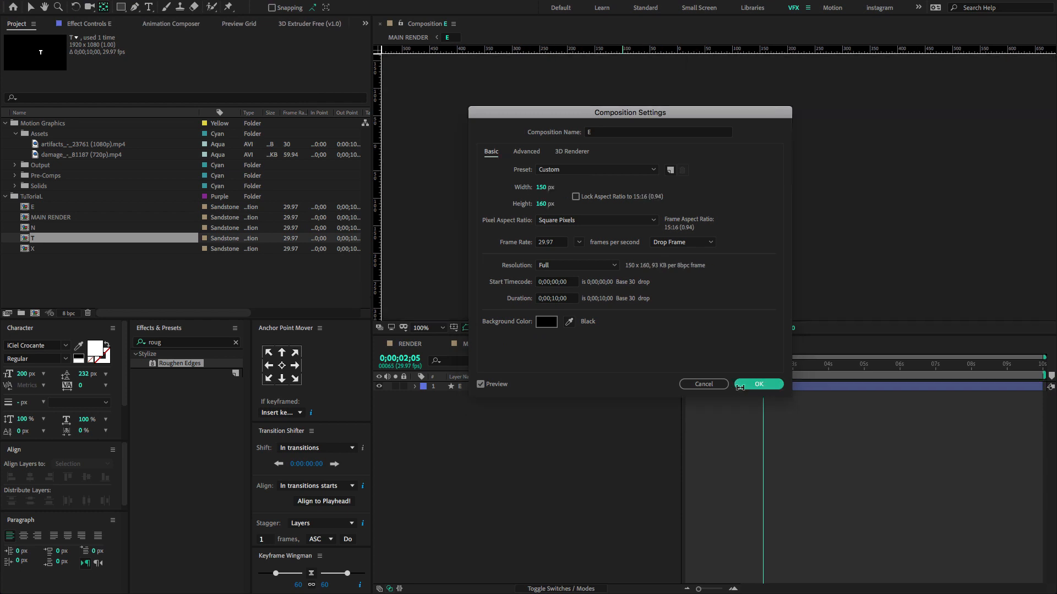
# - Center the E layer horizontally and vertically in its composition
pyautogui.click(465, 388)
pyautogui.click(30, 477)
pyautogui.click(86, 477)
# - Set the X composition's size to 150 px wide and 160 px high
pyautogui.click(483, 344)
pyautogui.click(624, 347)
pyautogui.click(166, 6)
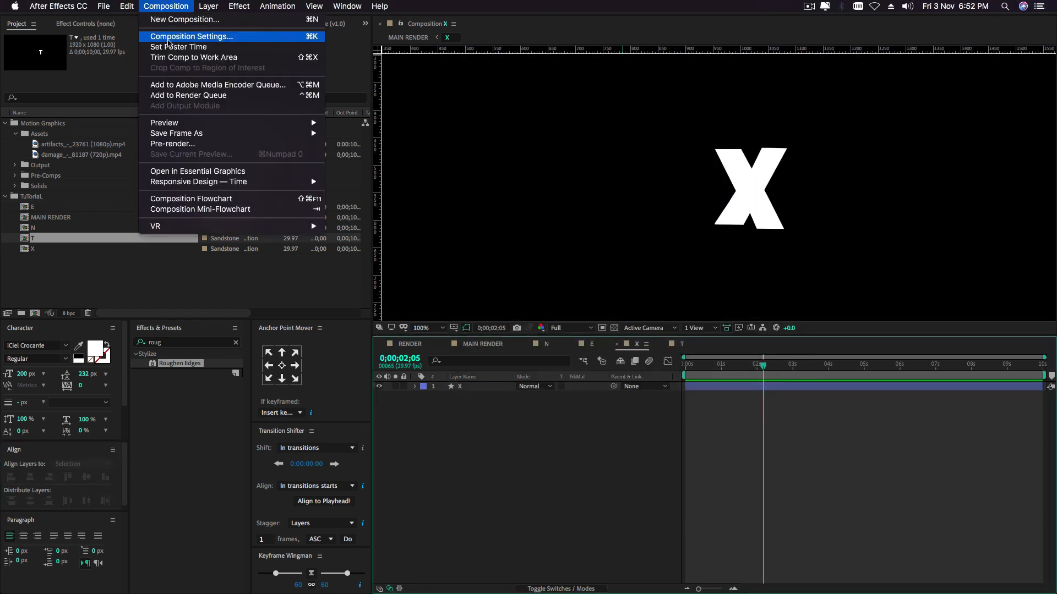
pyautogui.click(191, 37)
pyautogui.click(550, 187)
pyautogui.write('150')
pyautogui.click(549, 204)
pyautogui.write('160')
pyautogui.press('Return')
# - Center the X layer horizontally and vertically in its composition
pyautogui.click(506, 384)
pyautogui.click(30, 477)
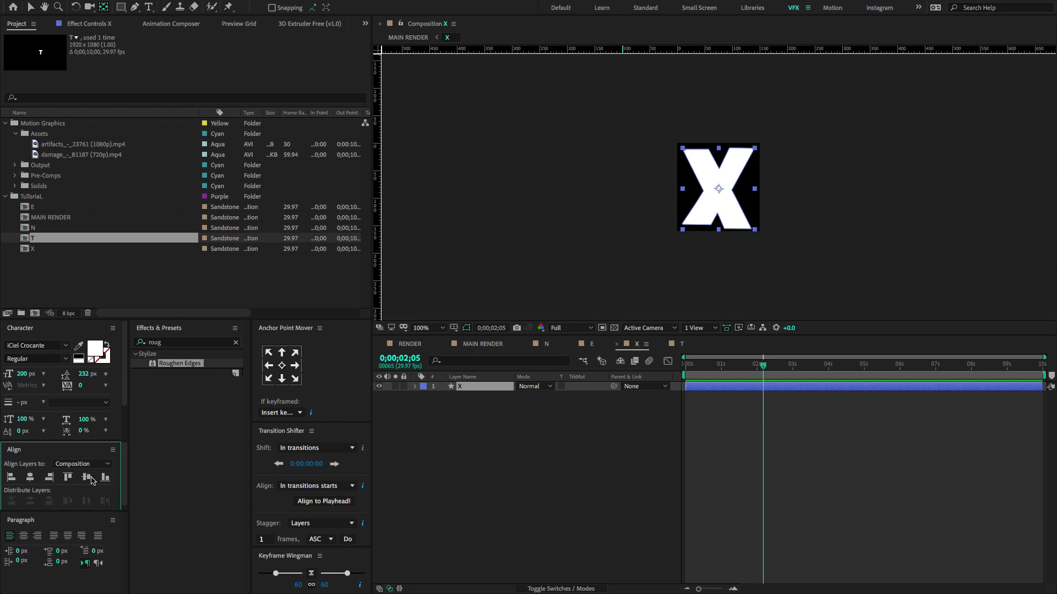
pyautogui.click(86, 477)
# - Set the T composition's size to 150 px wide and 160 px high, and select its letter layer
pyautogui.click(682, 345)
pyautogui.click(166, 6)
pyautogui.click(191, 36)
pyautogui.click(550, 187)
pyautogui.write('150')
pyautogui.click(550, 204)
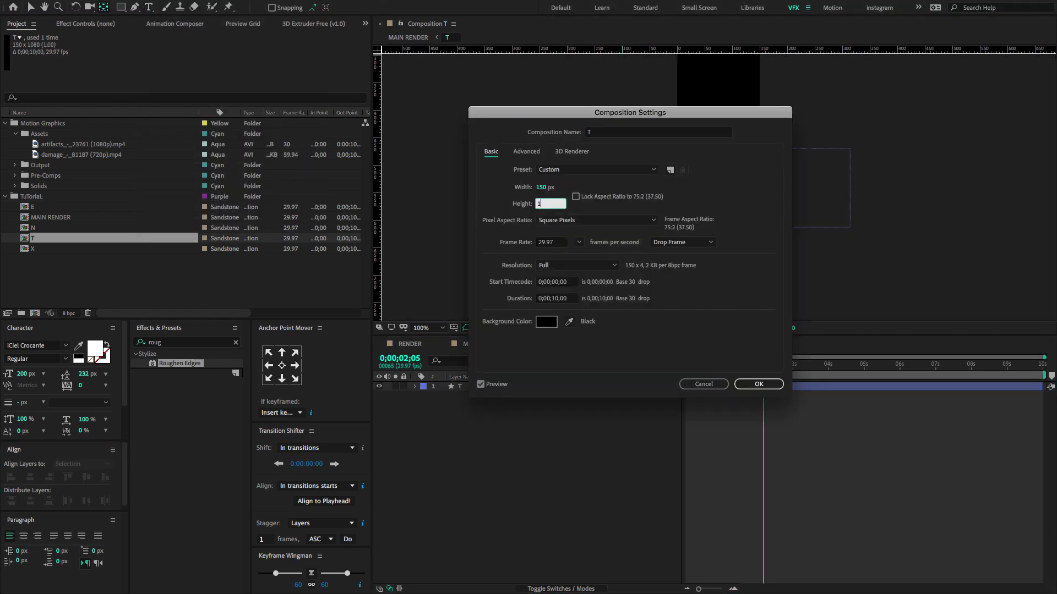
pyautogui.write('160')
pyautogui.click(759, 384)
pyautogui.click(478, 386)
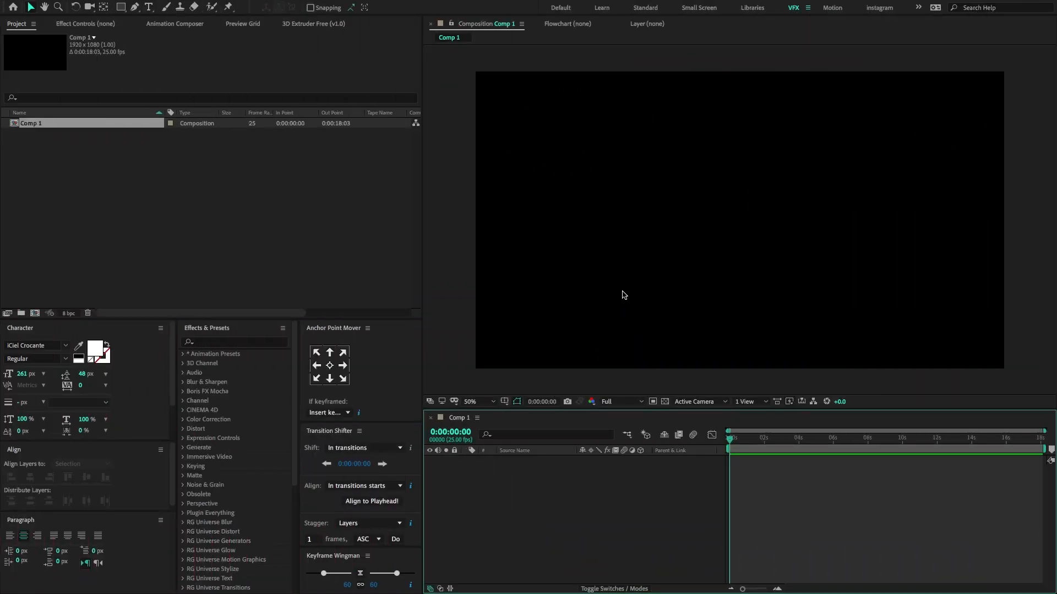
# - Create a text layer reading "next" in Comp 1
pyautogui.click(149, 8)
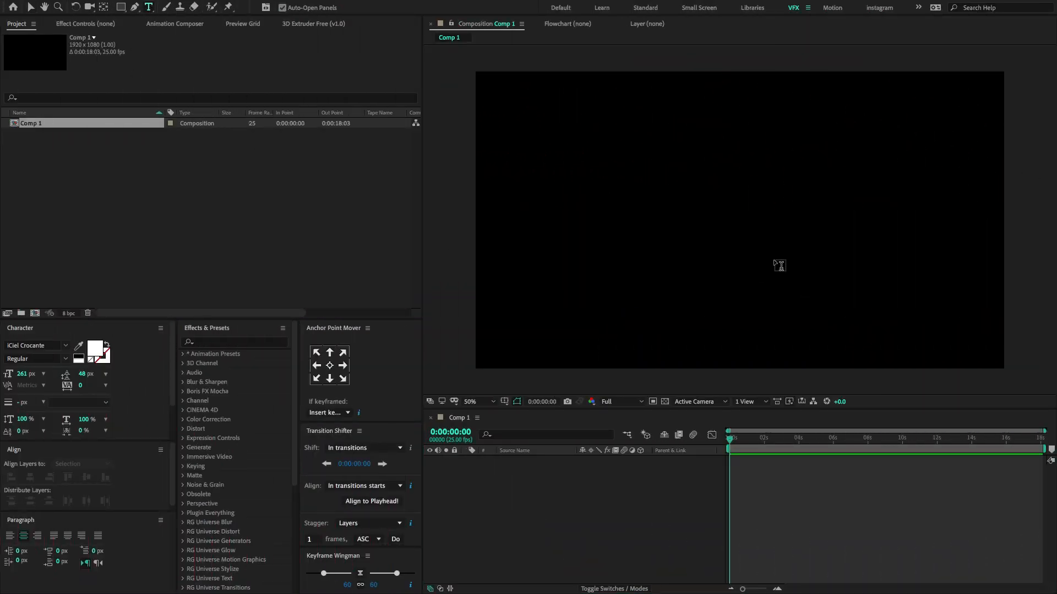
pyautogui.click(650, 200)
pyautogui.write('next')
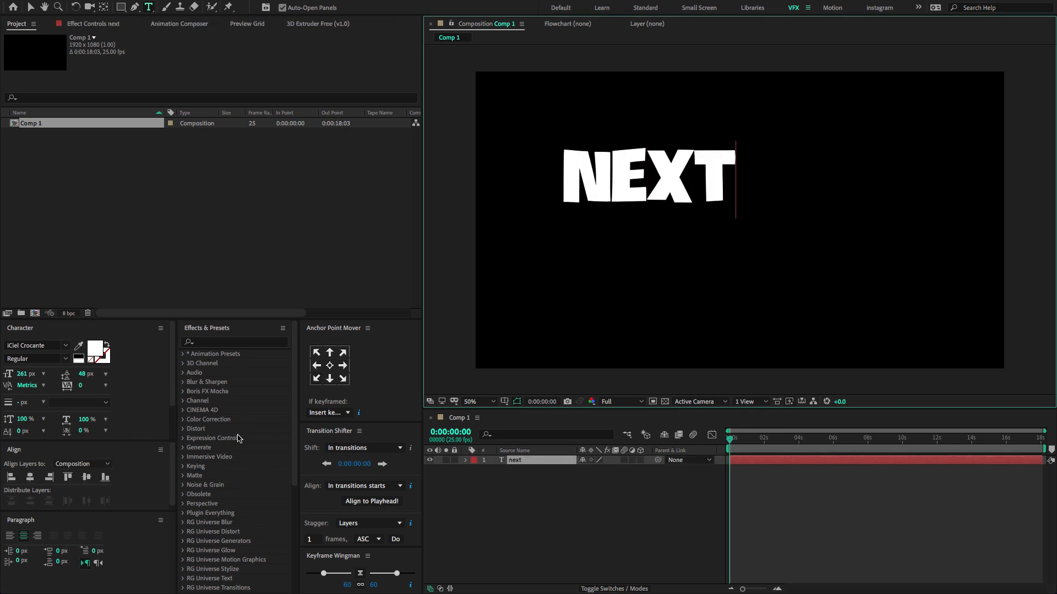
# - Center the text layer in the composition horizontally and vertically and set its tracking to 110
pyautogui.click(29, 478)
pyautogui.click(87, 477)
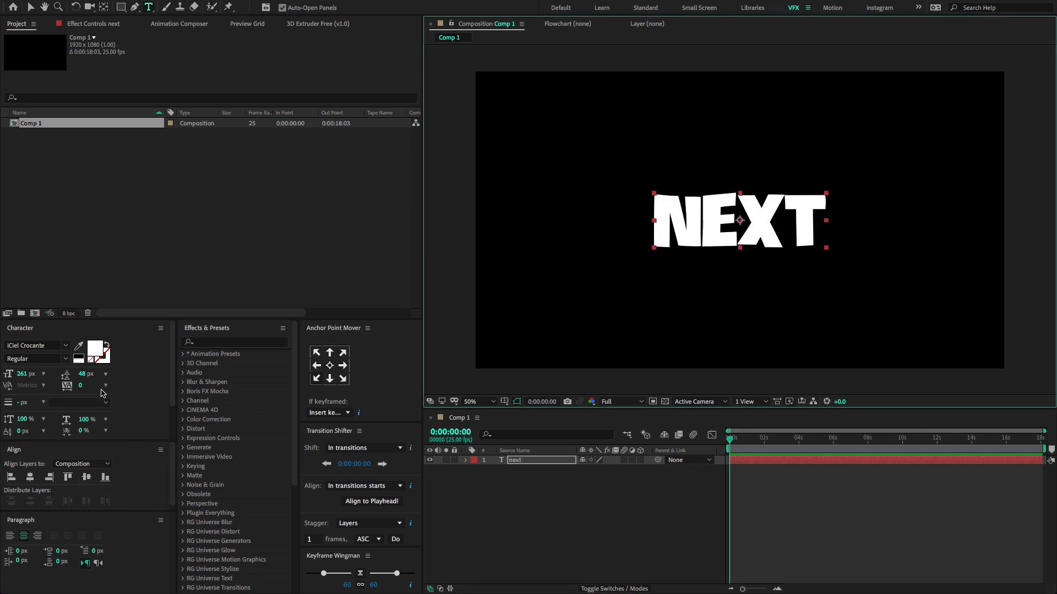
pyautogui.moveTo(83, 389); pyautogui.dragTo(151, 396)
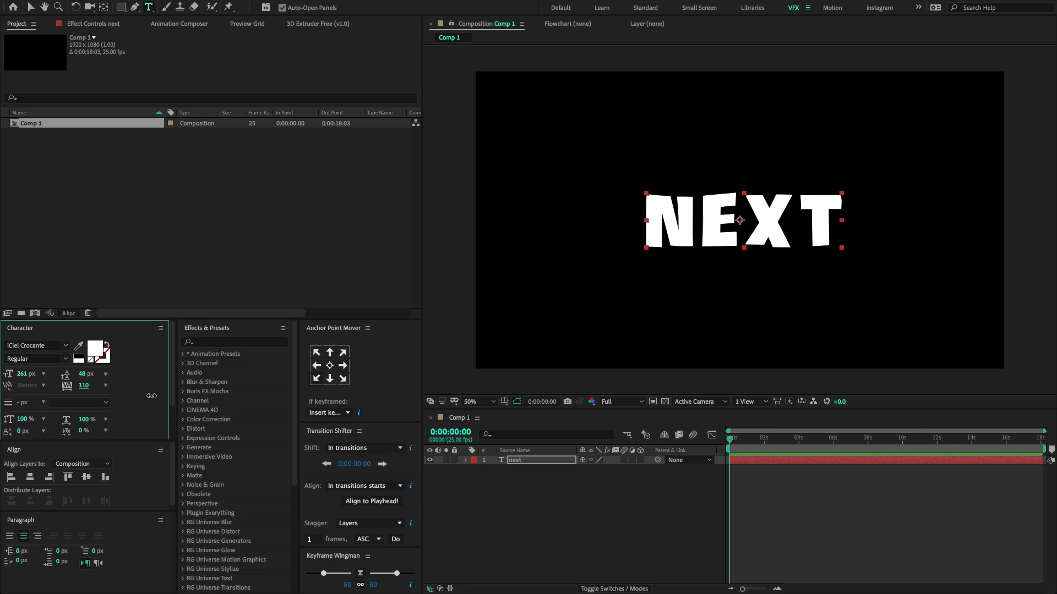
pyautogui.click(557, 463)
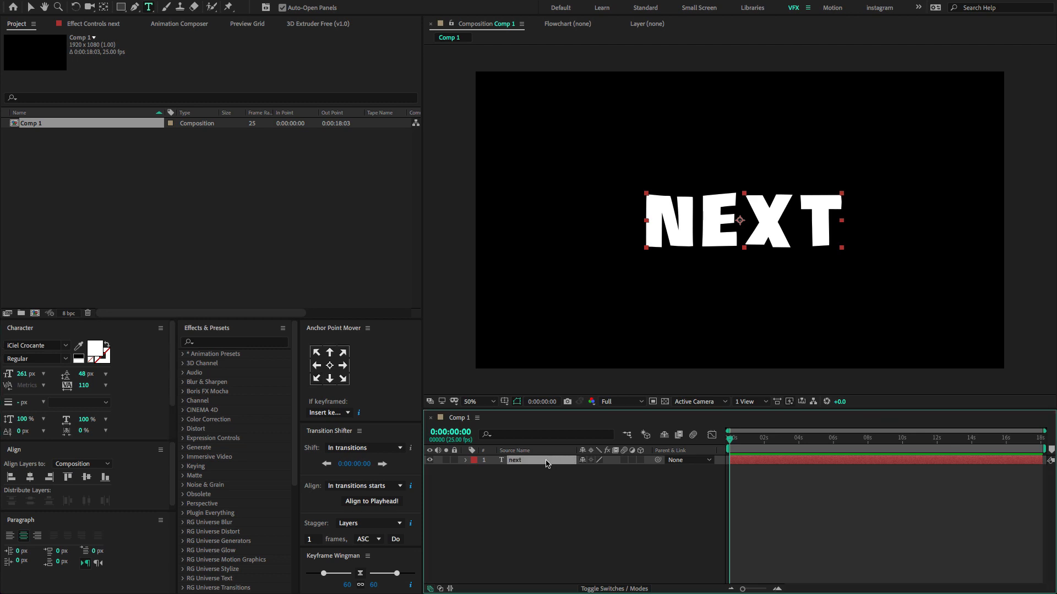
# - Draw a region of interest around the letter N and crop Comp 1 to it
pyautogui.click(655, 401)
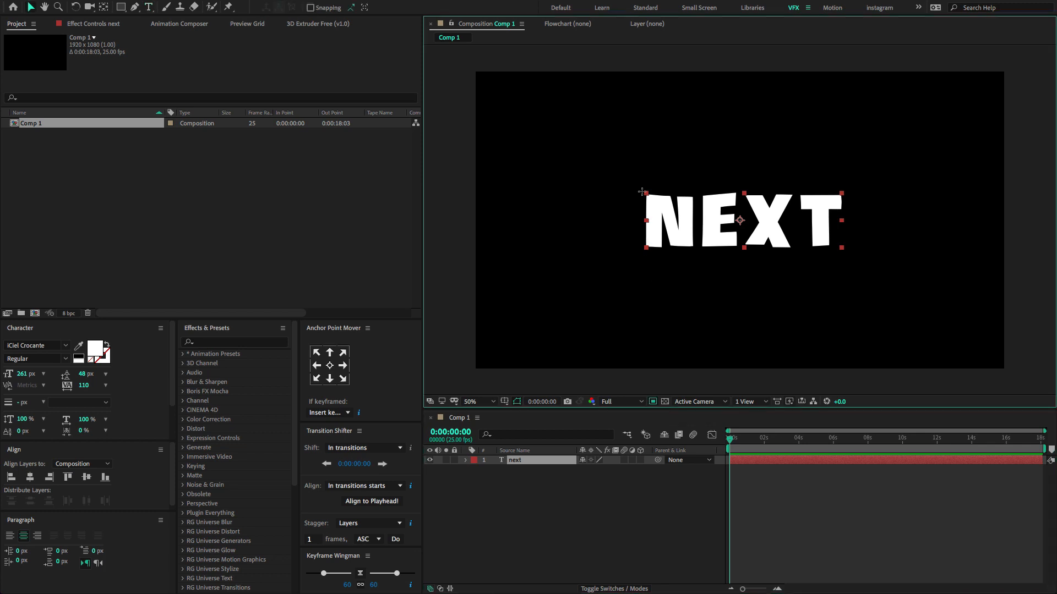
pyautogui.moveTo(640, 189); pyautogui.dragTo(696, 250)
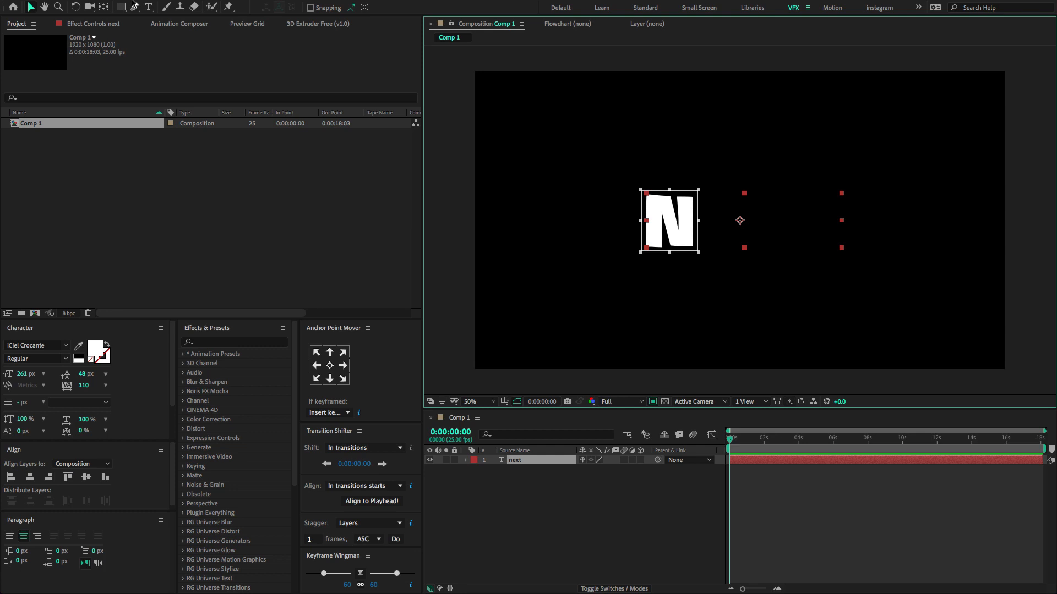
pyautogui.click(151, 6)
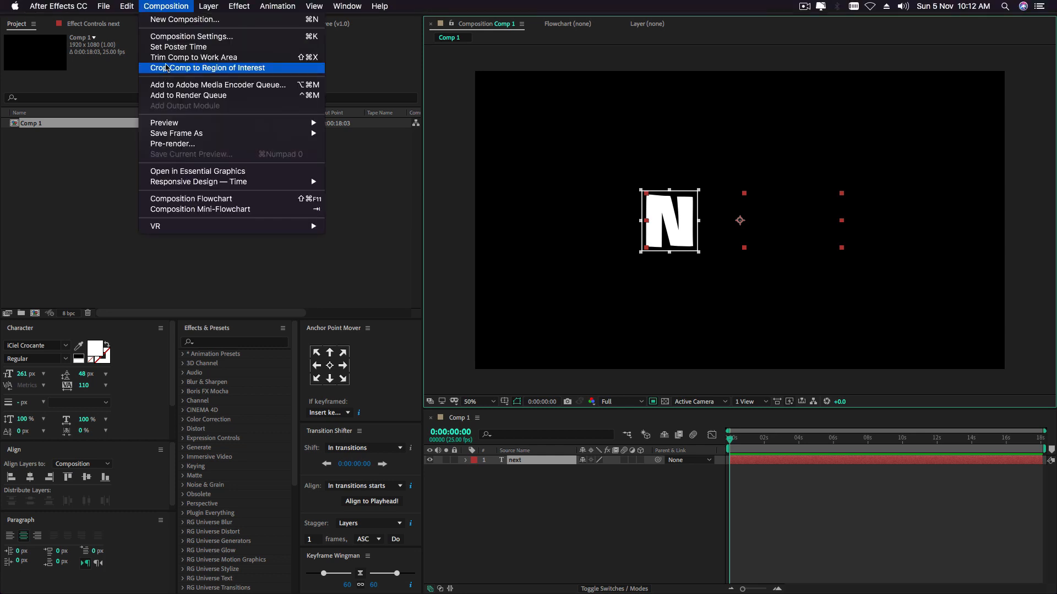
pyautogui.click(180, 71)
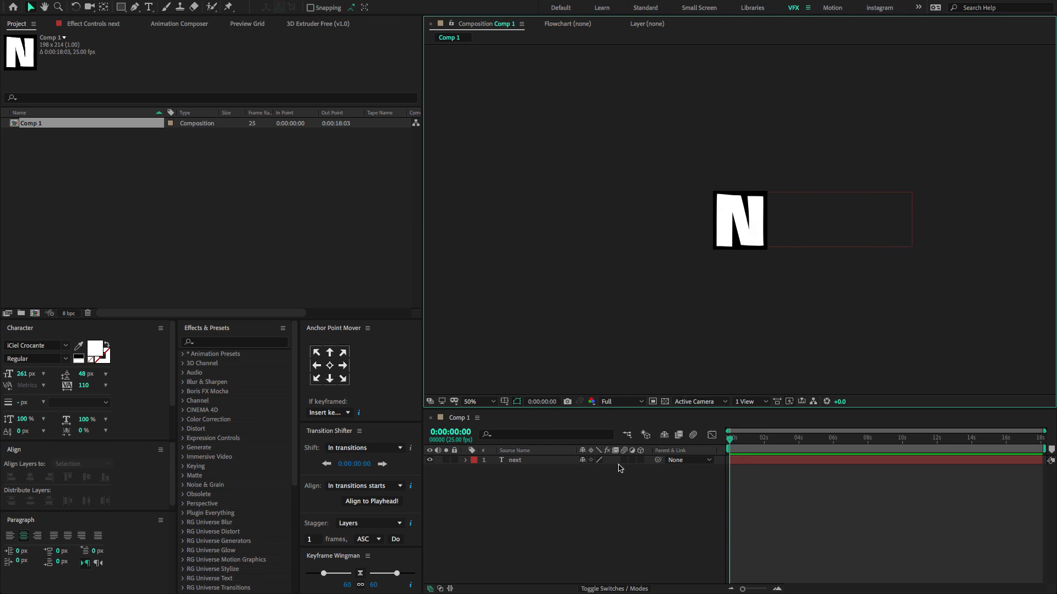
pyautogui.scroll(1, 715, 244)
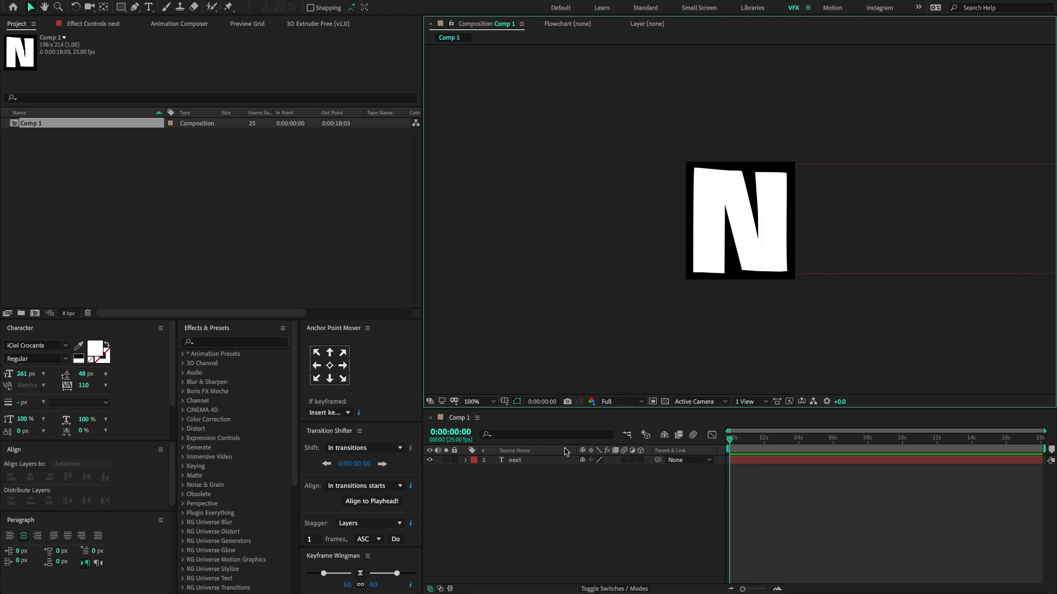
# - Pre-compose the text layer as next Comp 1 with all attributes moved, and place Comp 1 in Comp 2
pyautogui.click(534, 460)
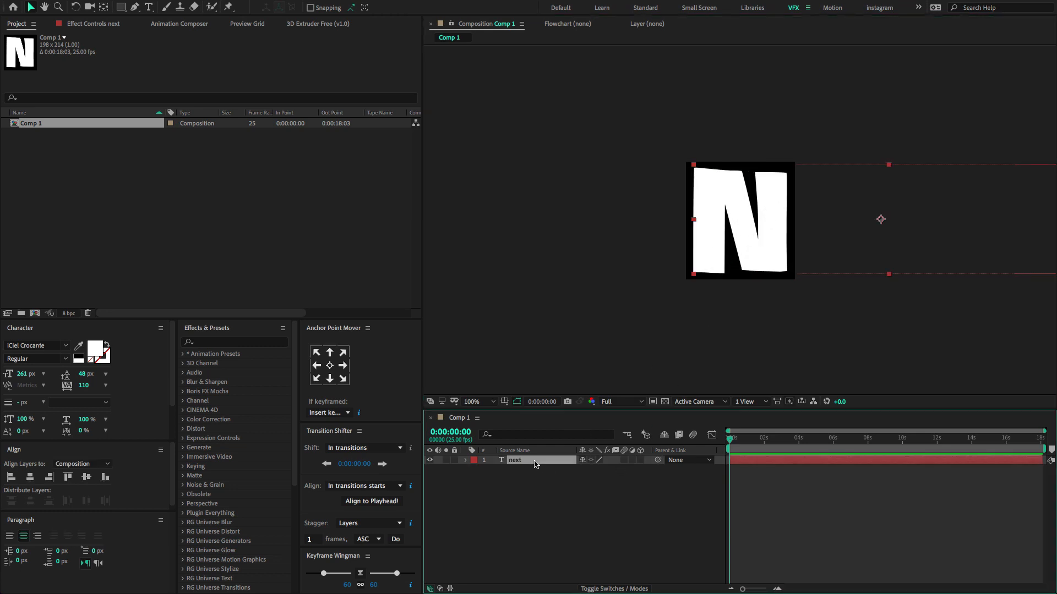
pyautogui.rightClick(535, 460)
pyautogui.click(572, 546)
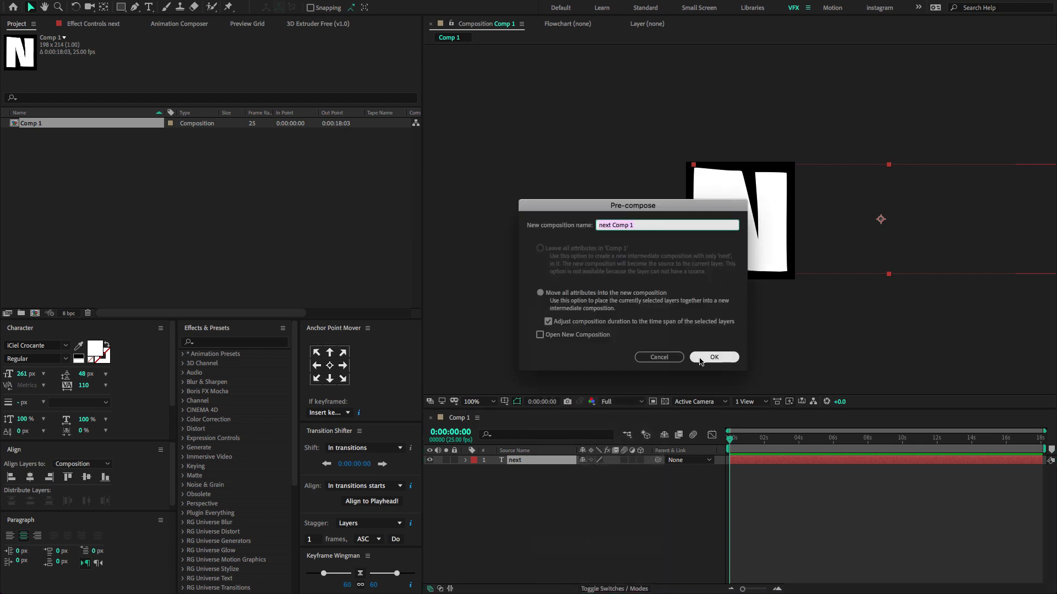
pyautogui.click(701, 359)
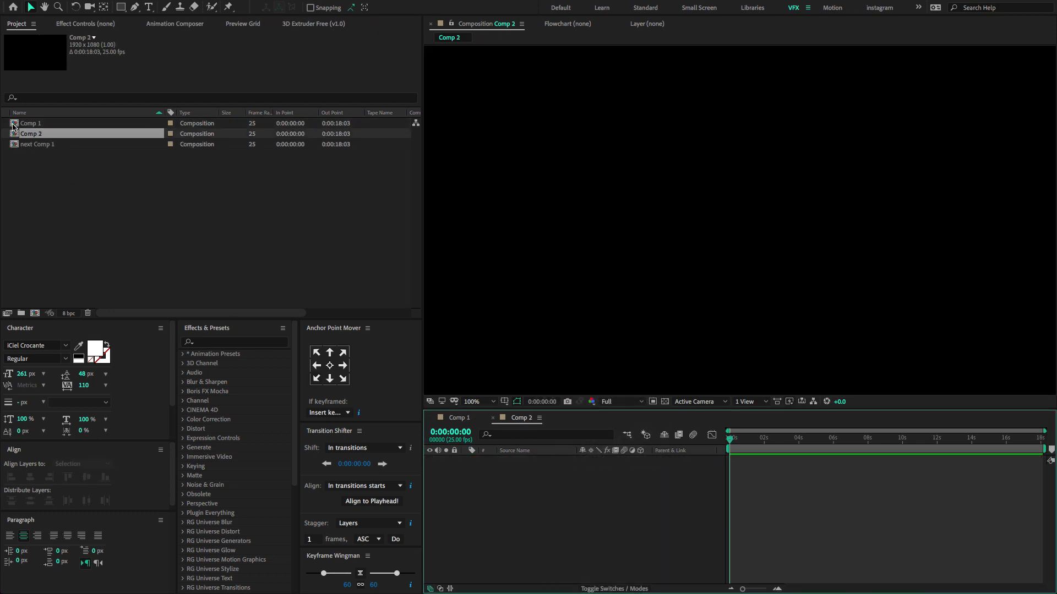
pyautogui.moveTo(13, 125); pyautogui.dragTo(536, 486)
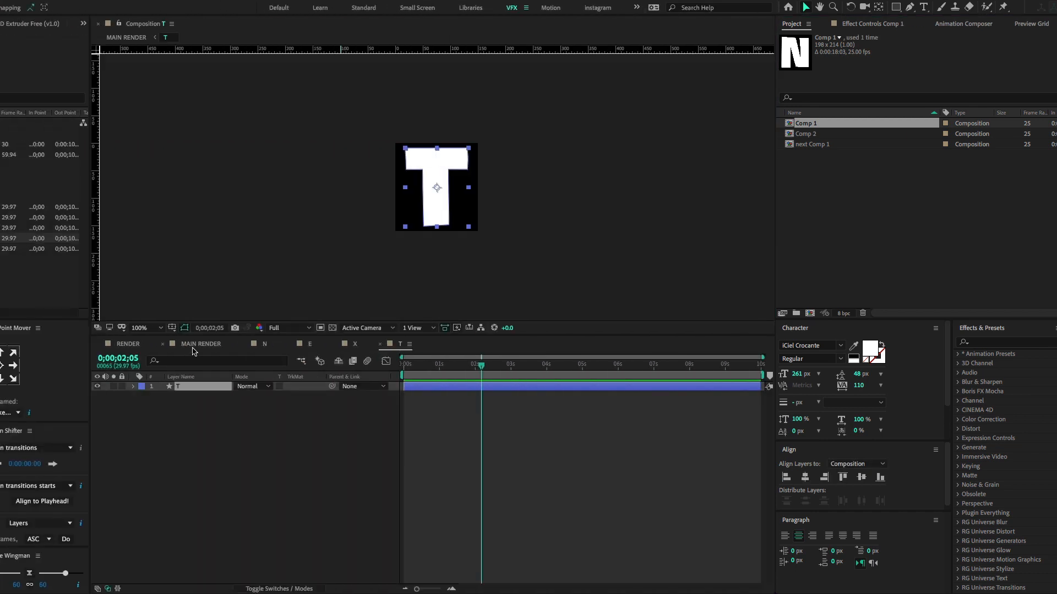
# - In the MAIN RENDER composition, change the label colour of the T, X, E and N layers to lavender
pyautogui.click(195, 345)
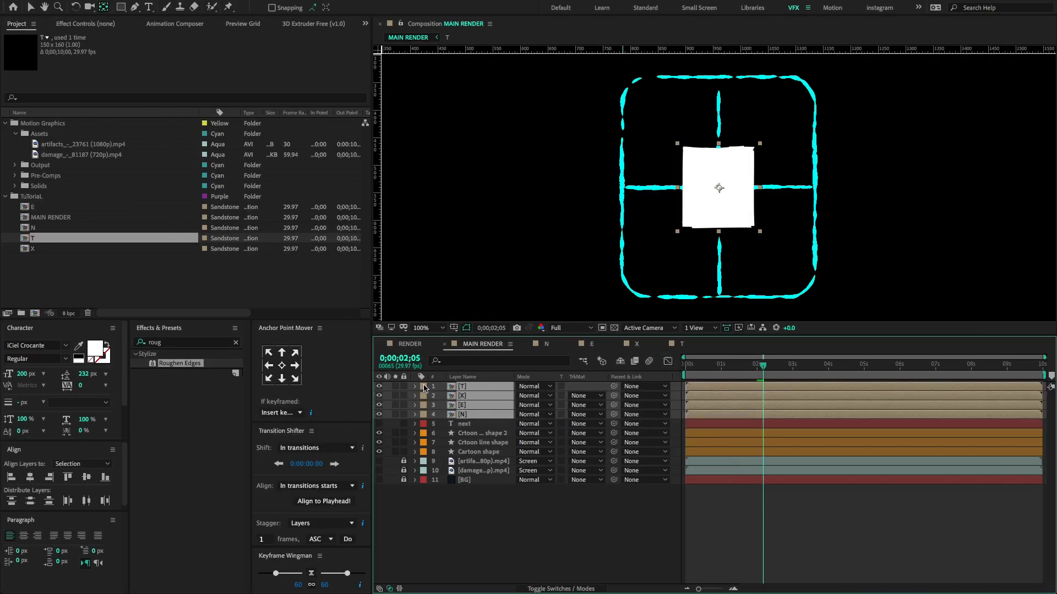
pyautogui.click(424, 387)
pyautogui.click(434, 469)
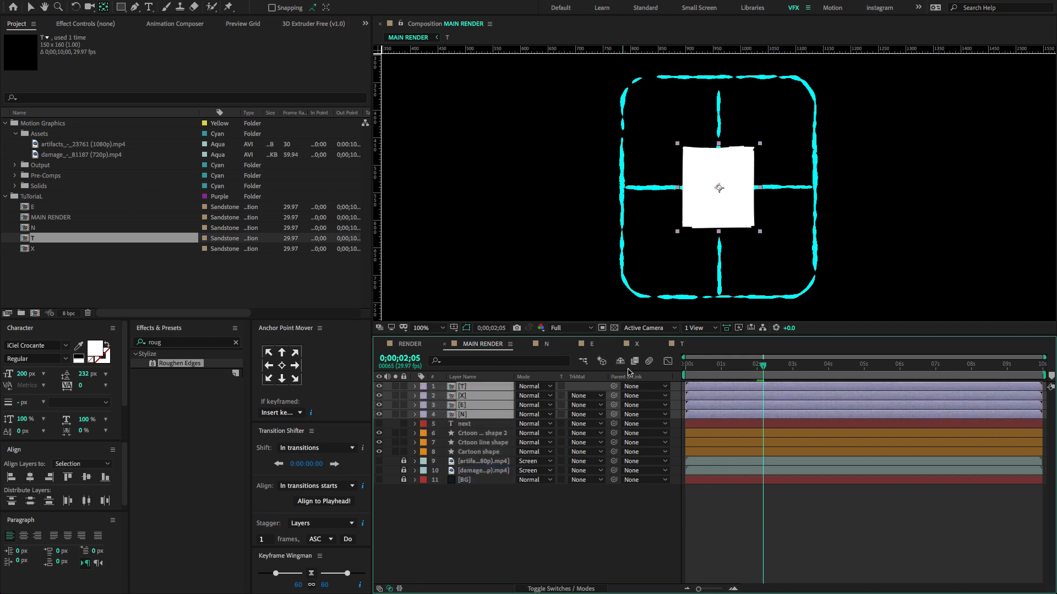
# - Arrange the letters in the four cells of the cyan frame, with N and E in the upper row and X and T below
pyautogui.moveTo(631, 335); pyautogui.dragTo(631, 413)
pyautogui.click(720, 235)
pyautogui.press('v')
pyautogui.moveTo(720, 232); pyautogui.dragTo(644, 217)
pyautogui.moveTo(692, 234); pyautogui.dragTo(941, 163)
pyautogui.moveTo(727, 223); pyautogui.dragTo(862, 307)
pyautogui.moveTo(720, 234); pyautogui.dragTo(688, 329)
pyautogui.moveTo(653, 229); pyautogui.dragTo(682, 193)
pyautogui.moveTo(688, 325); pyautogui.dragTo(748, 205)
pyautogui.moveTo(856, 330); pyautogui.dragTo(675, 299)
pyautogui.moveTo(965, 149); pyautogui.dragTo(765, 278)
pyautogui.click(656, 277)
pyautogui.moveTo(656, 279); pyautogui.dragTo(655, 279)
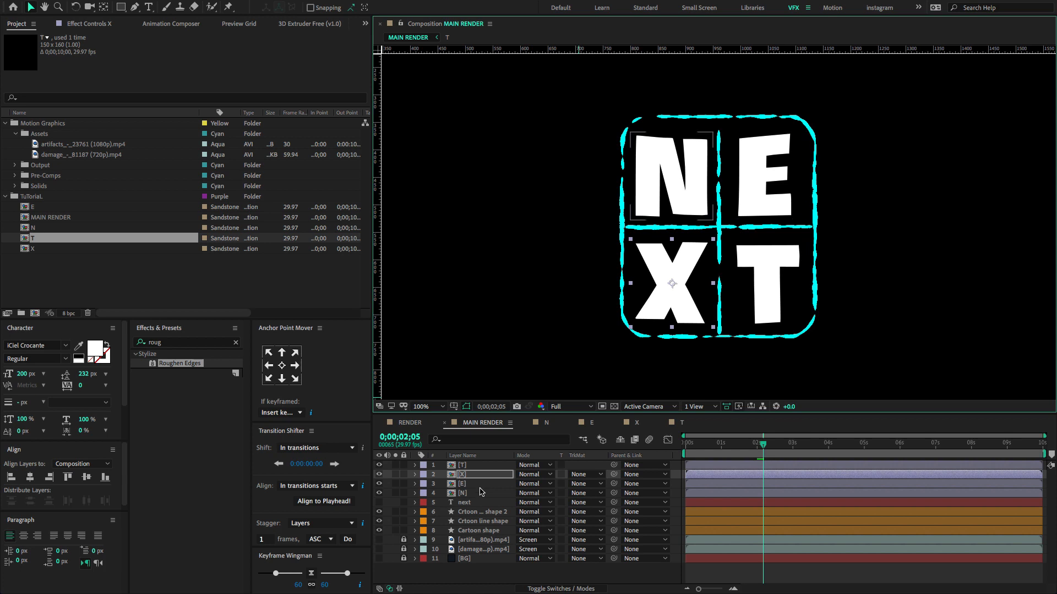
# - Find the Offset effect by searching for "offs" and apply it to the N layer
pyautogui.click(194, 342)
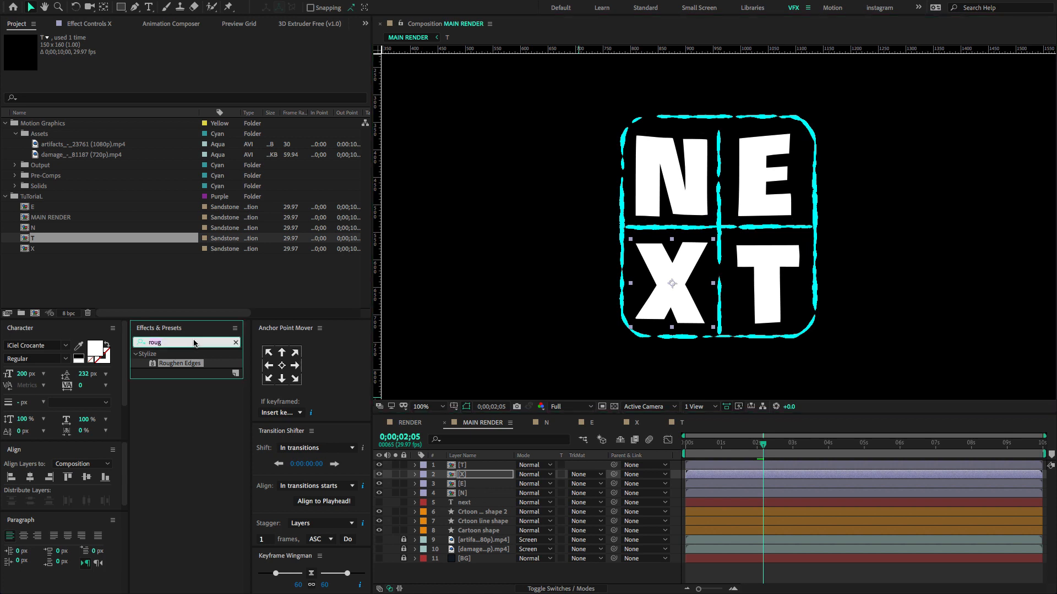
pyautogui.press('BackSpace')
pyautogui.press('BackSpace')
pyautogui.press('BackSpace')
pyautogui.press('BackSpace')
pyautogui.write('off')
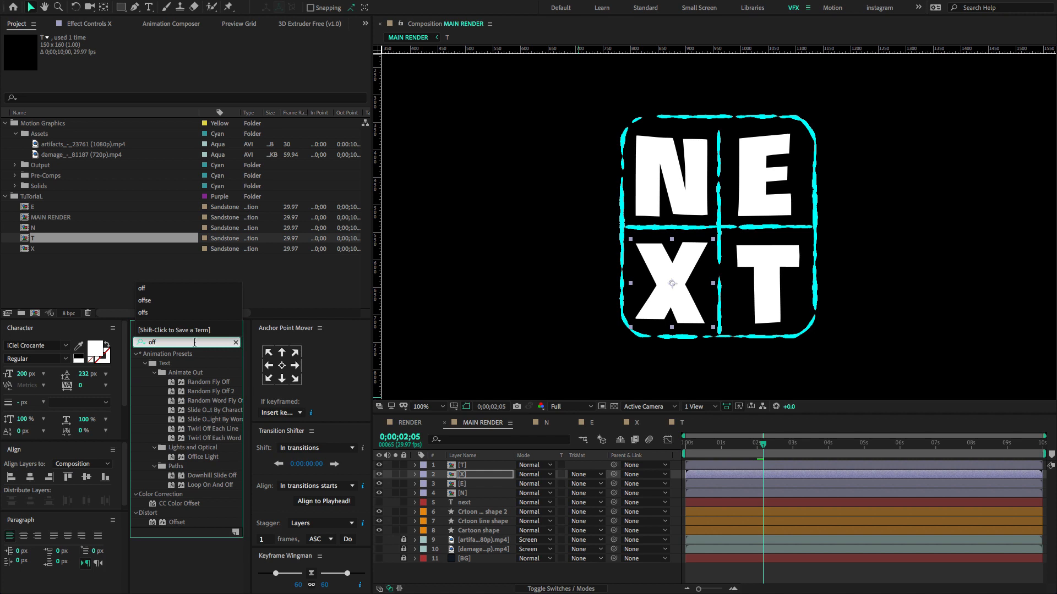
pyautogui.write('s')
pyautogui.click(163, 386)
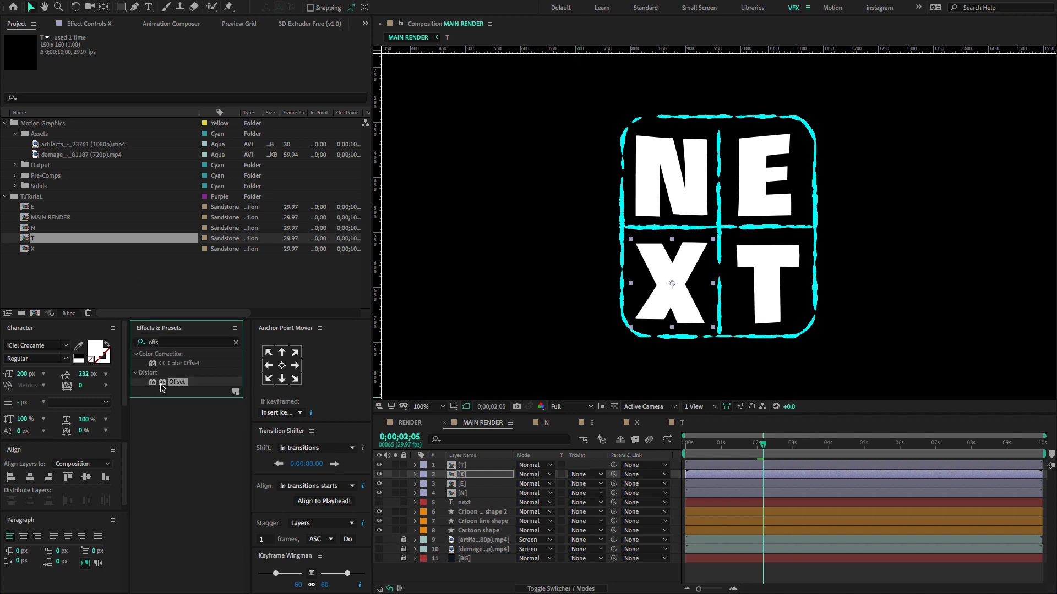
pyautogui.moveTo(427, 399); pyautogui.dragTo(469, 491)
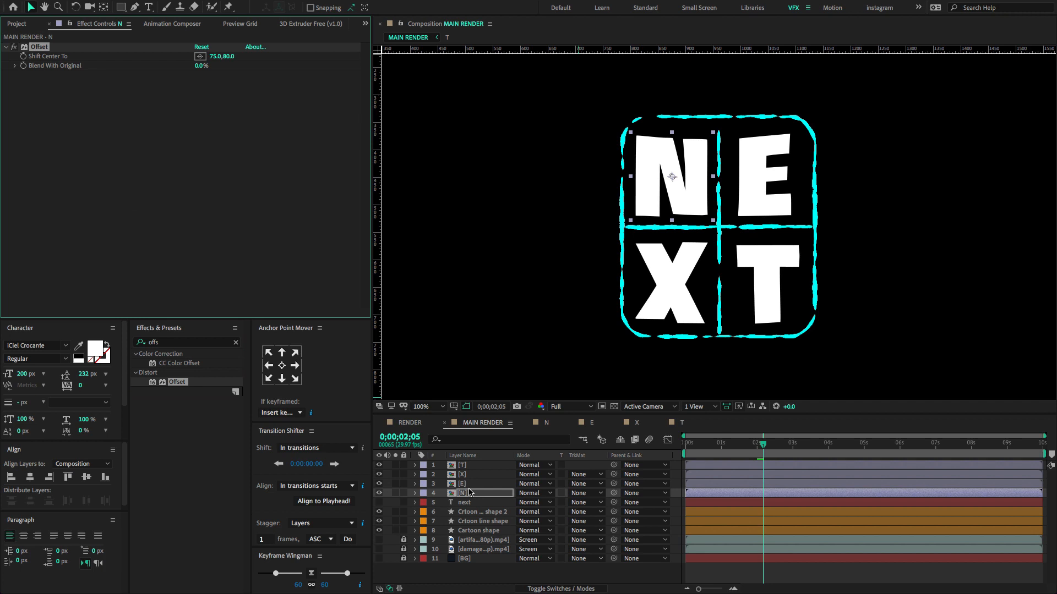
# - Keyframe Shift Center To of the N layer's Offset effect at 0, 1 and 2 seconds
pyautogui.press('Home')
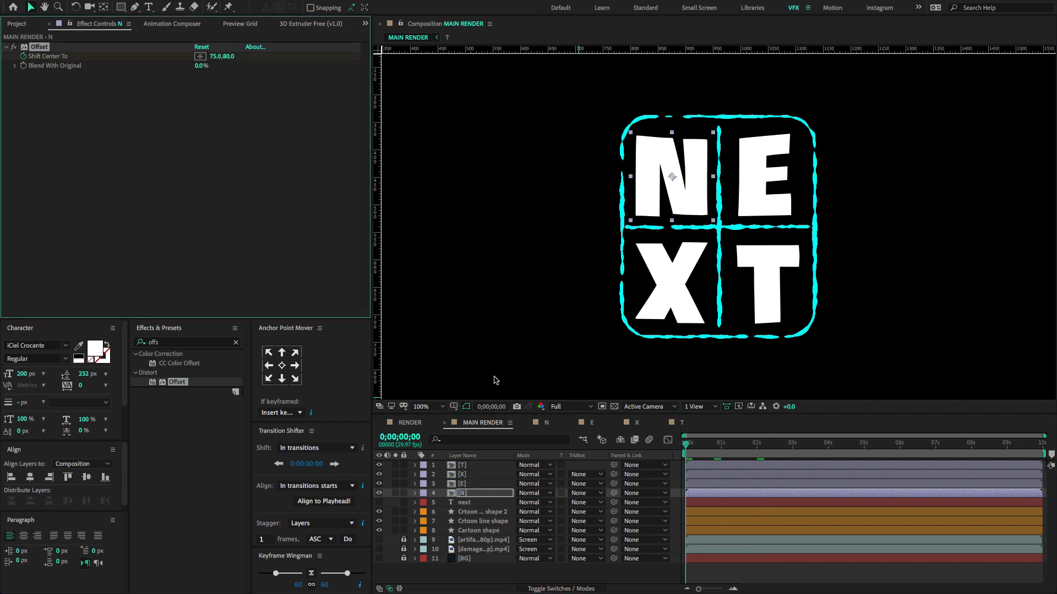
pyautogui.press('u')
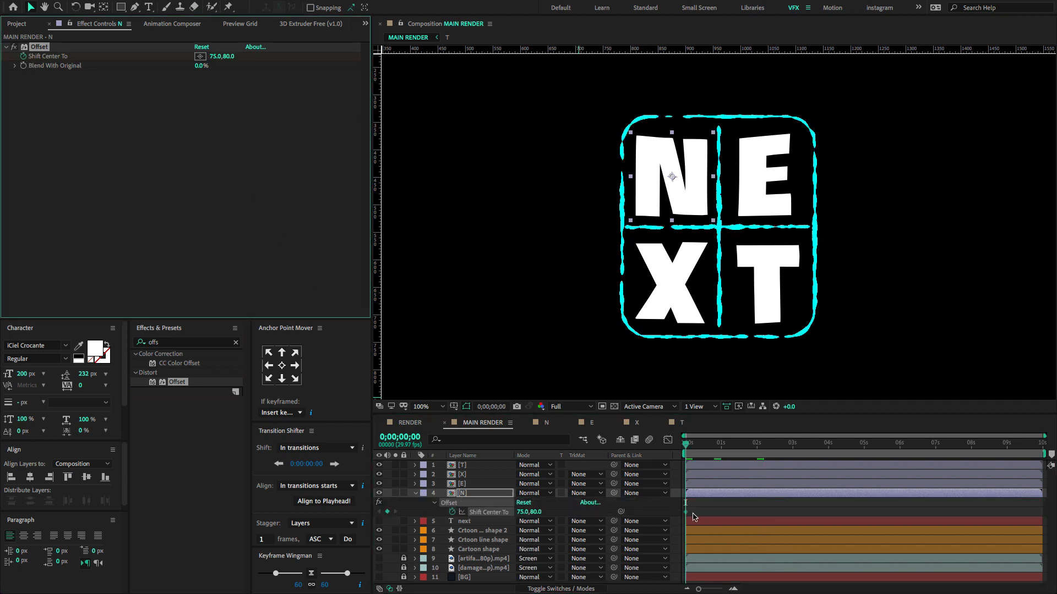
pyautogui.hotkey('shift', 'pagedown')
pyautogui.hotkey('shift', 'pagedown')
pyautogui.hotkey('shift', 'pagedown')
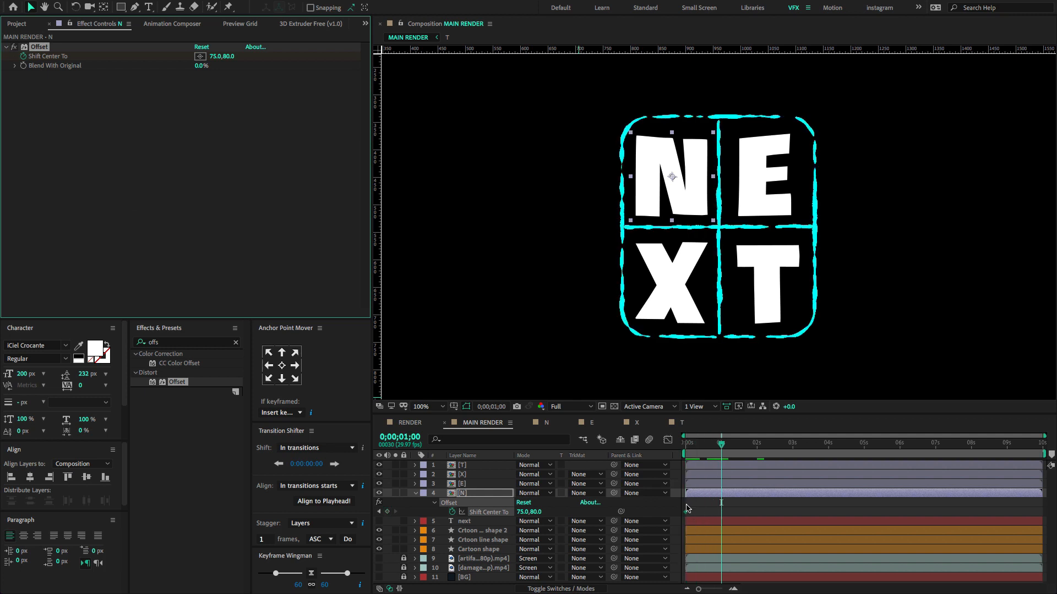
pyautogui.click(387, 512)
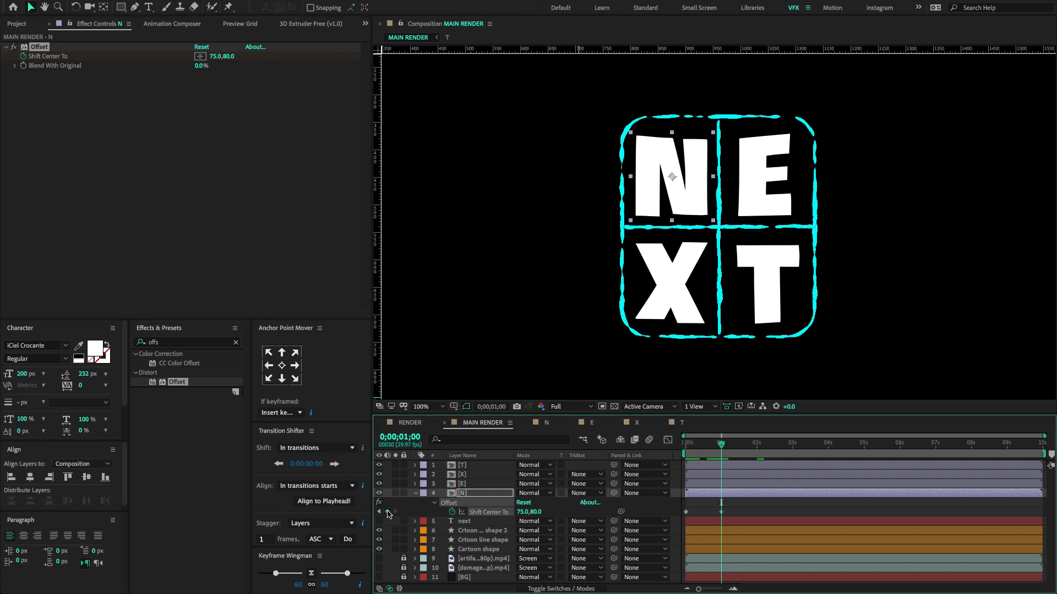
pyautogui.hotkey('shift', 'pagedown')
pyautogui.hotkey('shift', 'pagedown')
pyautogui.hotkey('shift', 'pagedown')
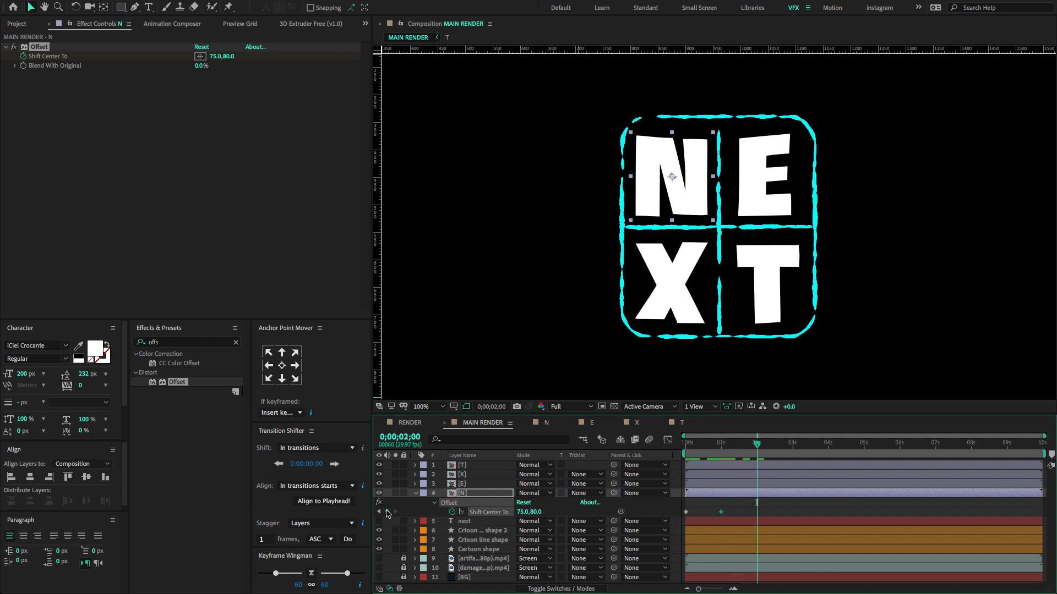
# - Set the N layer's Shift Center To keyframe at 1 second to 225, 80 and preview the motion
pyautogui.click(378, 512)
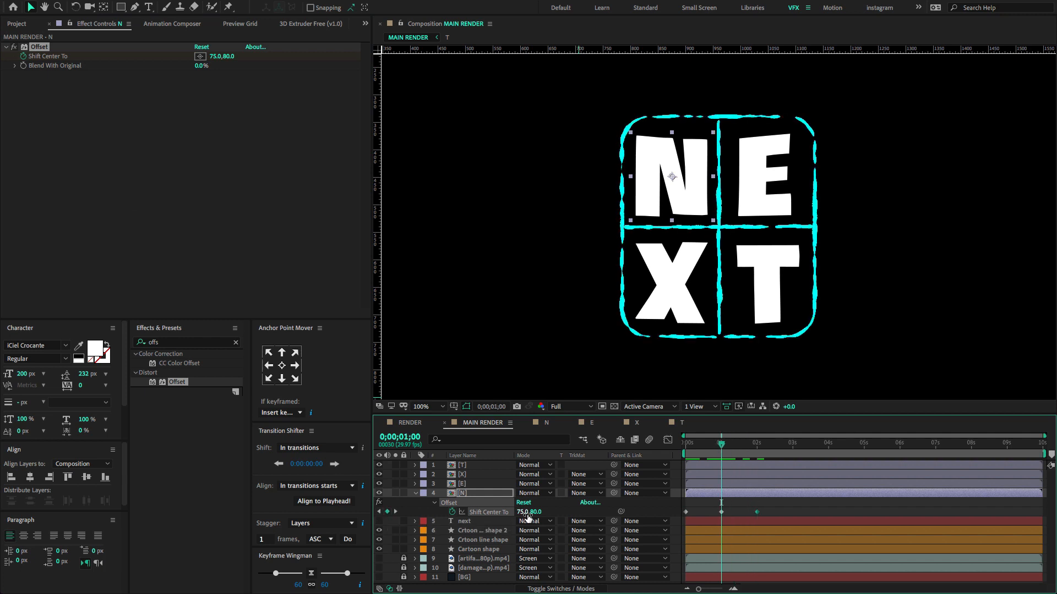
pyautogui.moveTo(534, 514); pyautogui.dragTo(555, 513)
pyautogui.press('space')
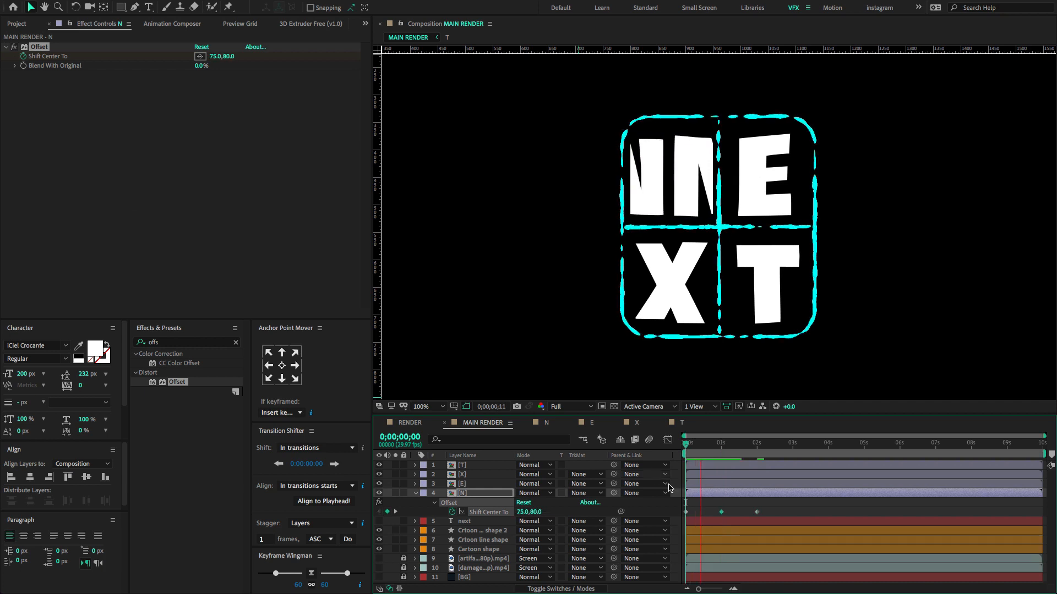
pyautogui.press('space')
# - Apply Easy Ease to the N layer's three Shift Center To keyframes and fit their speed graph in view
pyautogui.moveTo(801, 505); pyautogui.dragTo(684, 521)
pyautogui.press('F9')
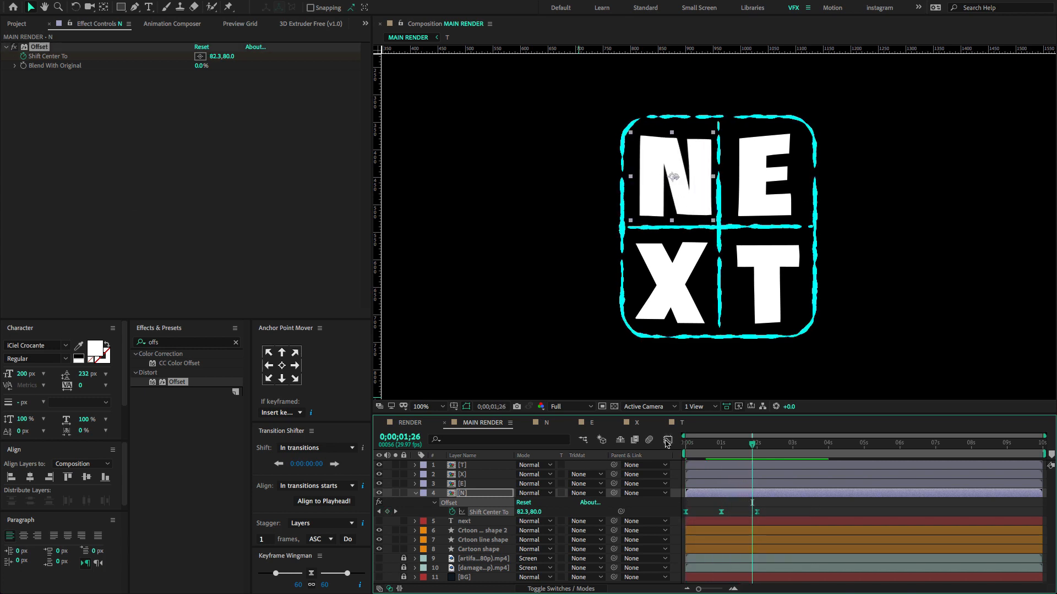
pyautogui.click(667, 441)
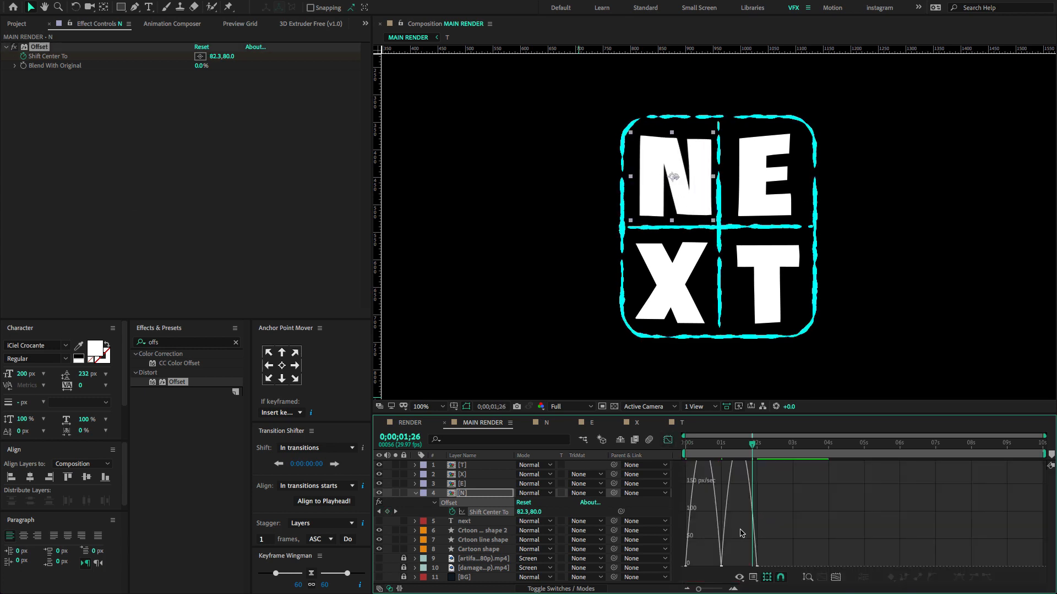
pyautogui.click(832, 576)
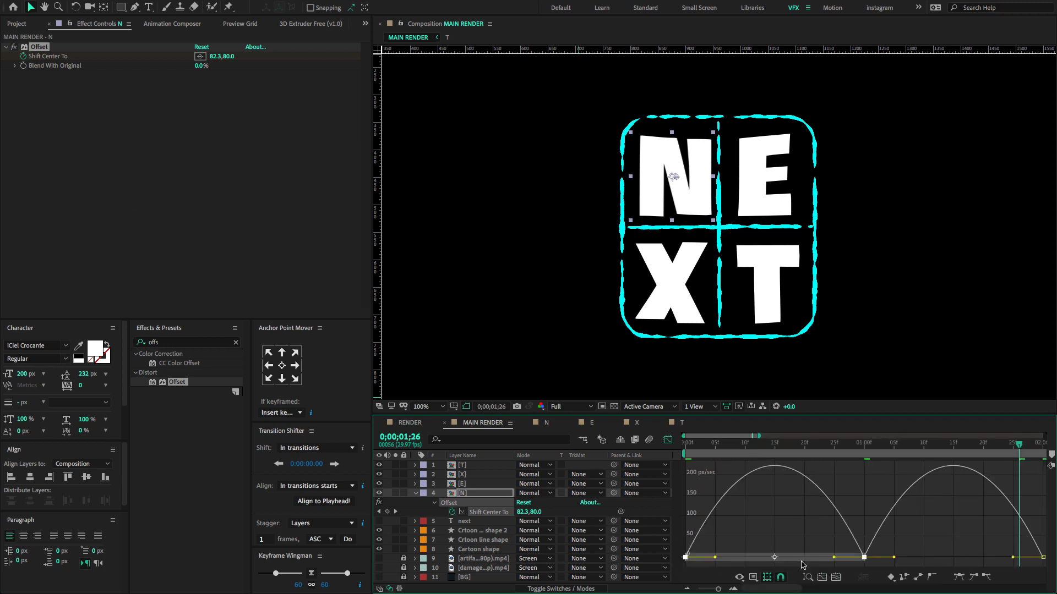
# - Lengthen the speed handles of N's Shift Center To keyframes, with incoming influence about 75%, preview, and close the graph editor
pyautogui.moveTo(1024, 557); pyautogui.dragTo(1052, 565)
pyautogui.moveTo(834, 558); pyautogui.dragTo(809, 558)
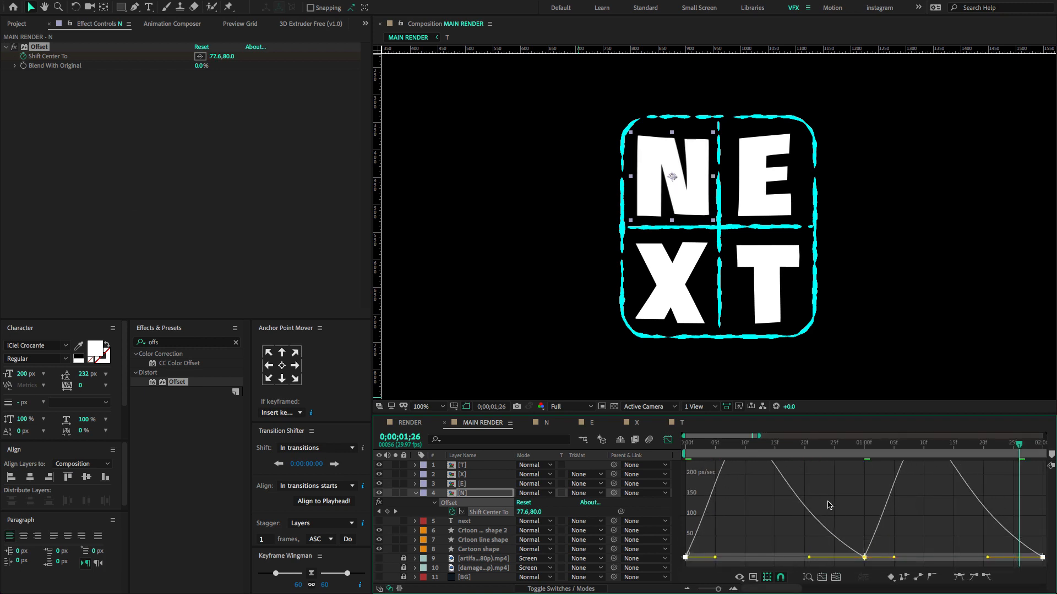
pyautogui.moveTo(895, 559); pyautogui.dragTo(929, 559)
pyautogui.moveTo(809, 558); pyautogui.dragTo(796, 561)
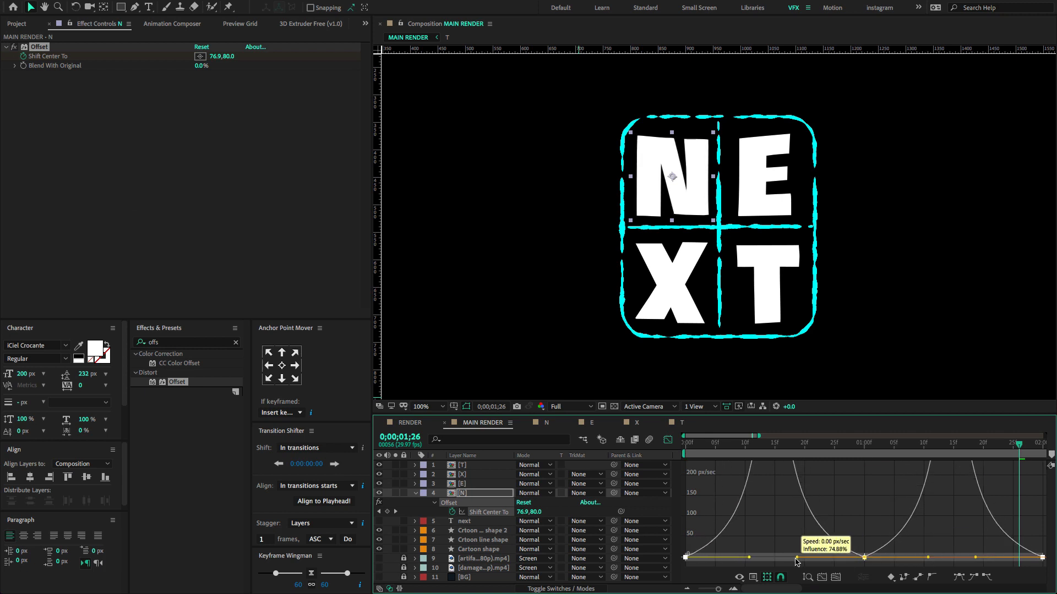
pyautogui.rightClick(841, 494)
pyautogui.click(818, 510)
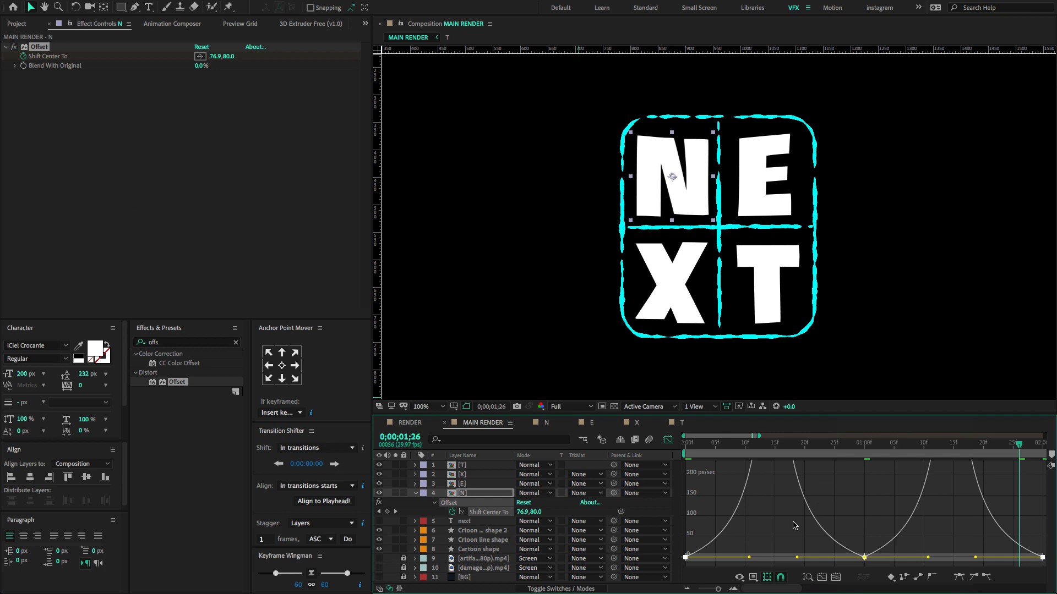
pyautogui.moveTo(713, 443); pyautogui.dragTo(673, 451)
pyautogui.press('-')
pyautogui.press('space')
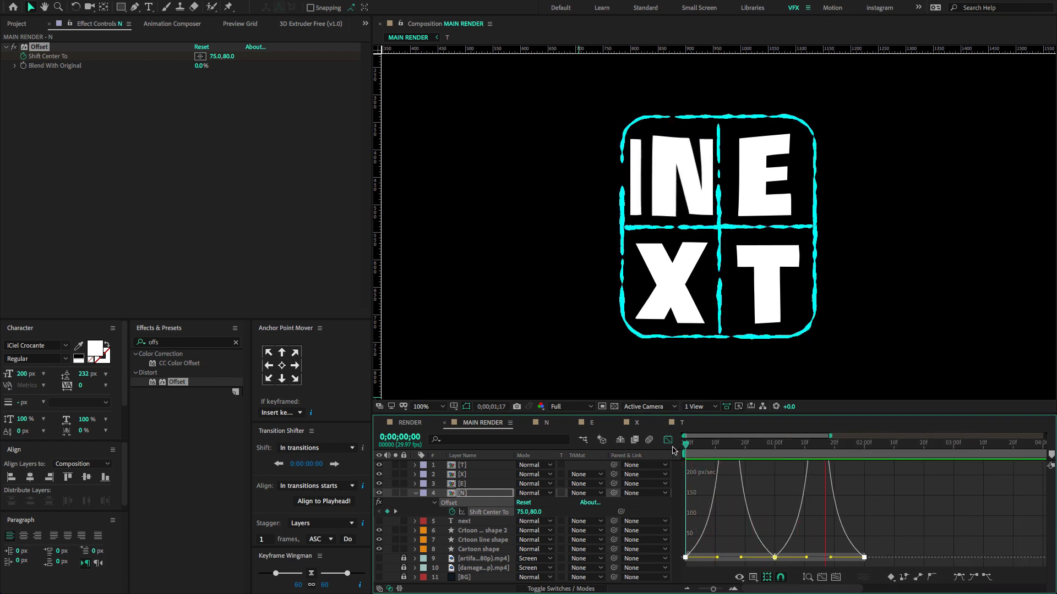
pyautogui.click(668, 441)
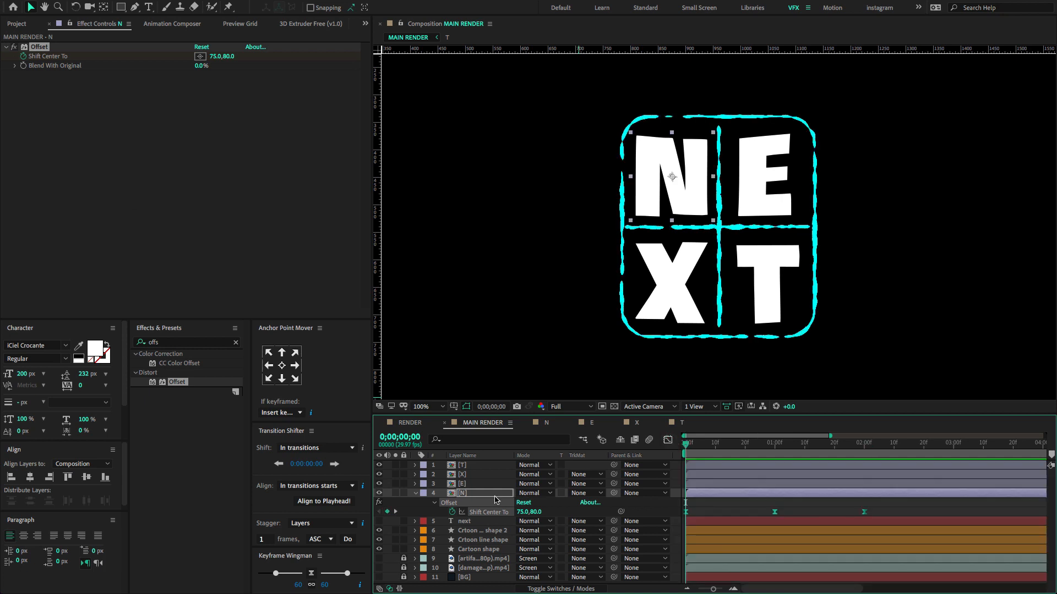
# - Apply the Offset effect to the E layer and start keyframing its Shift Center To at 0 seconds
pyautogui.click(474, 484)
pyautogui.doubleClick(169, 383)
pyautogui.click(23, 56)
pyautogui.press('u')
# - Add Shift Center To keyframes to the E layer at 1 and 2 seconds, and end the work area at 2 seconds
pyautogui.hotkey('shift', 'pagedown')
pyautogui.hotkey('shift', 'pagedown')
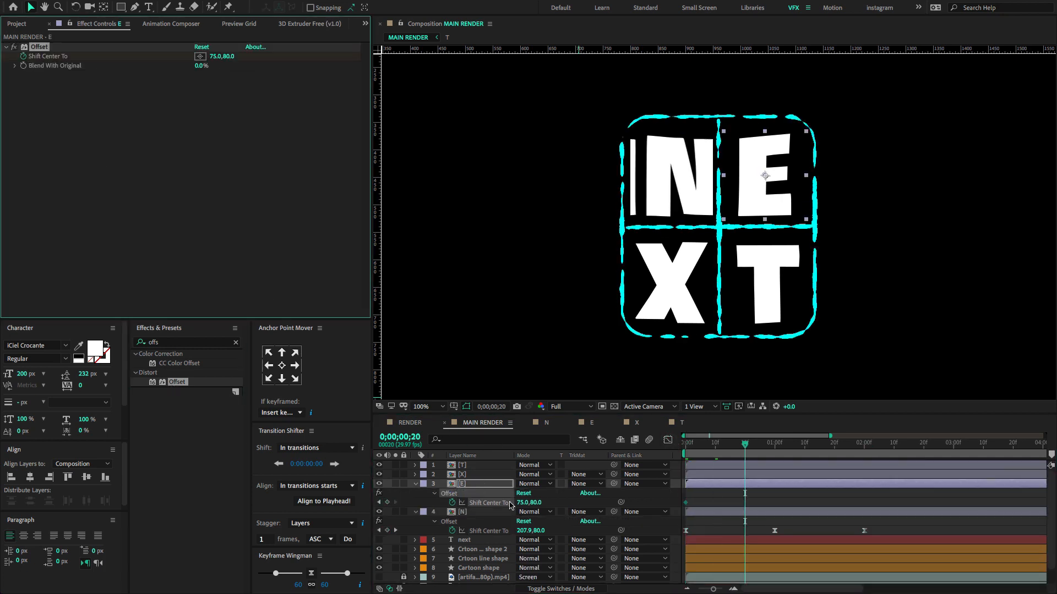
pyautogui.click(388, 504)
pyautogui.hotkey('shift', 'pagedown')
pyautogui.click(388, 504)
pyautogui.hotkey('shift', 'pagedown')
pyautogui.hotkey('shift', 'pagedown')
pyautogui.hotkey('shift', 'pagedown')
pyautogui.click(388, 503)
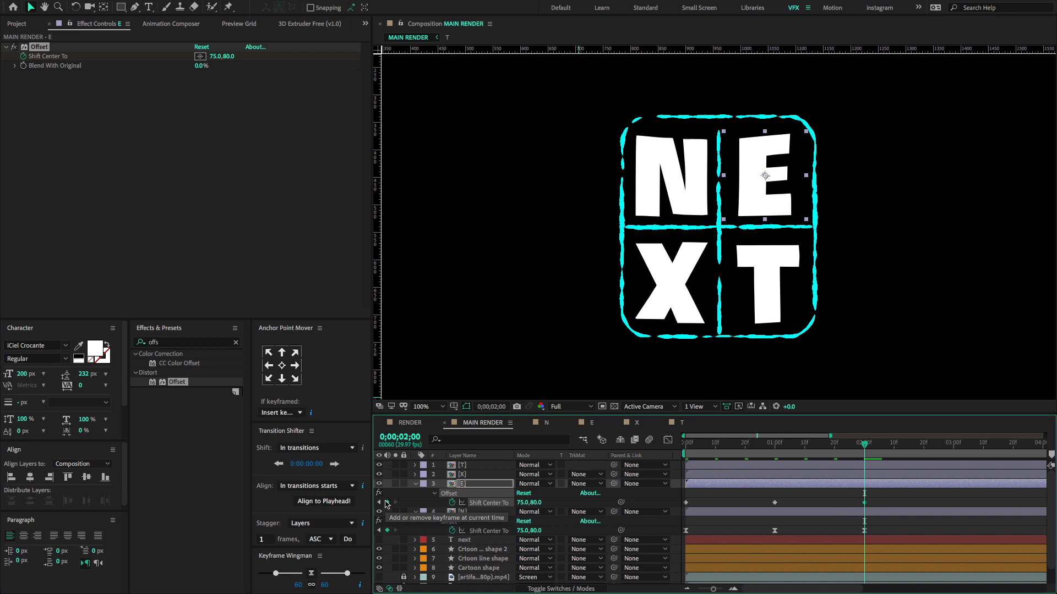
pyautogui.press('n')
# - Set the E layer's Shift Center To at 1 second to 75, 240, placing a horizontal guide at the letter's base for reference
pyautogui.hotkey('shift', 'pageup')
pyautogui.hotkey('shift', 'pageup')
pyautogui.hotkey('shift', 'pageup')
pyautogui.moveTo(537, 503); pyautogui.dragTo(626, 503)
pyautogui.moveTo(704, 50); pyautogui.dragTo(696, 216)
pyautogui.moveTo(537, 503); pyautogui.dragTo(536, 503)
pyautogui.moveTo(939, 498); pyautogui.dragTo(655, 517)
# - Apply the Offset effect to the X layer and start keyframing its Shift Center To at 0 seconds
pyautogui.click(484, 476)
pyautogui.doubleClick(177, 382)
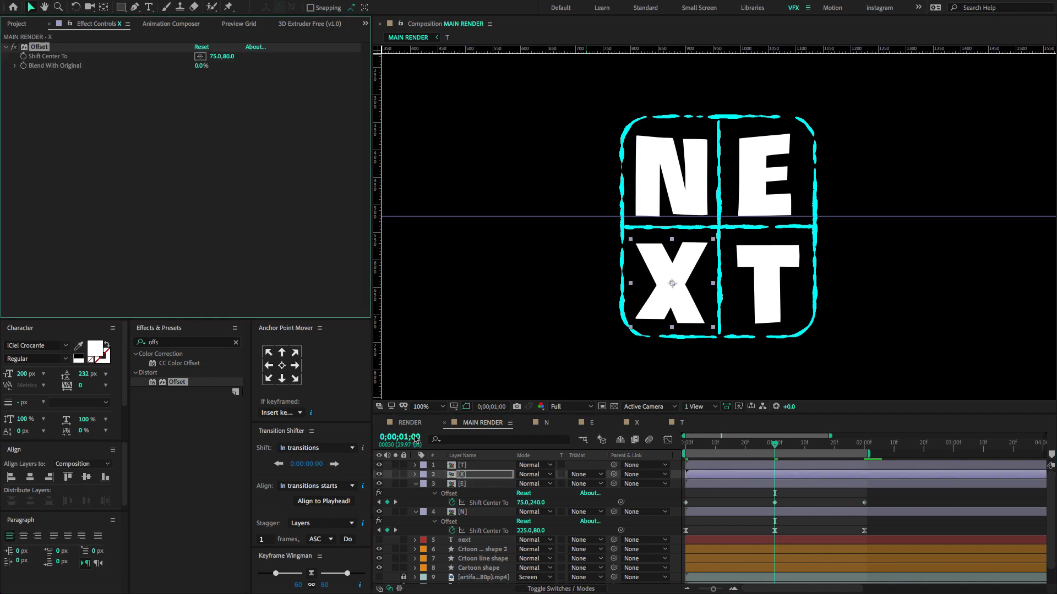
pyautogui.moveTo(702, 445); pyautogui.dragTo(681, 445)
pyautogui.click(23, 56)
pyautogui.press('u')
# - Add Shift Center To keyframes to the X layer at 1 and 2 seconds, with 75, -80 at 1 second
pyautogui.press('space')
pyautogui.click(387, 493)
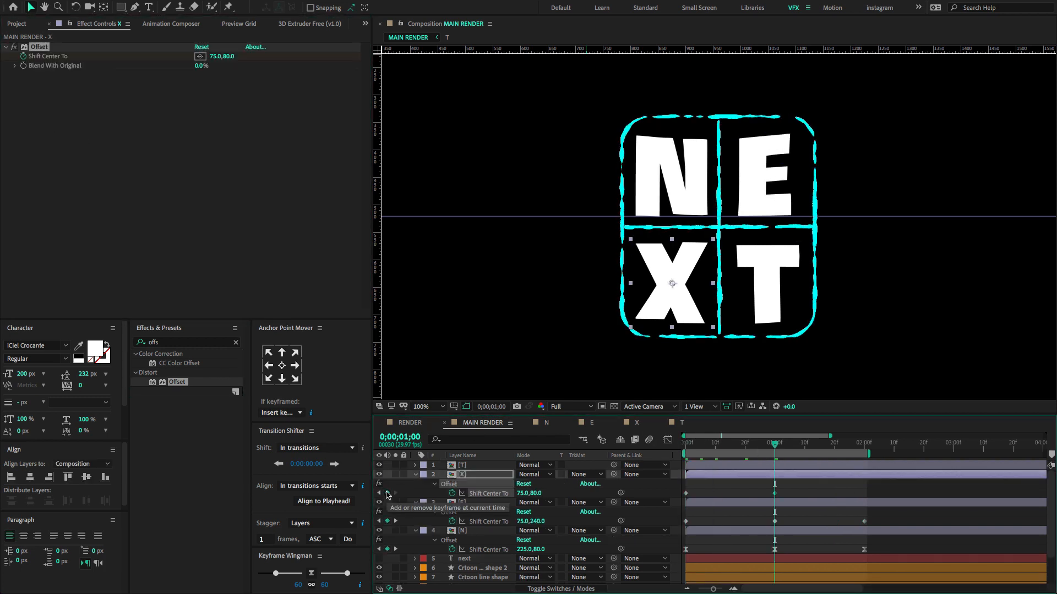
pyautogui.click(379, 522)
pyautogui.click(387, 493)
pyautogui.click(380, 494)
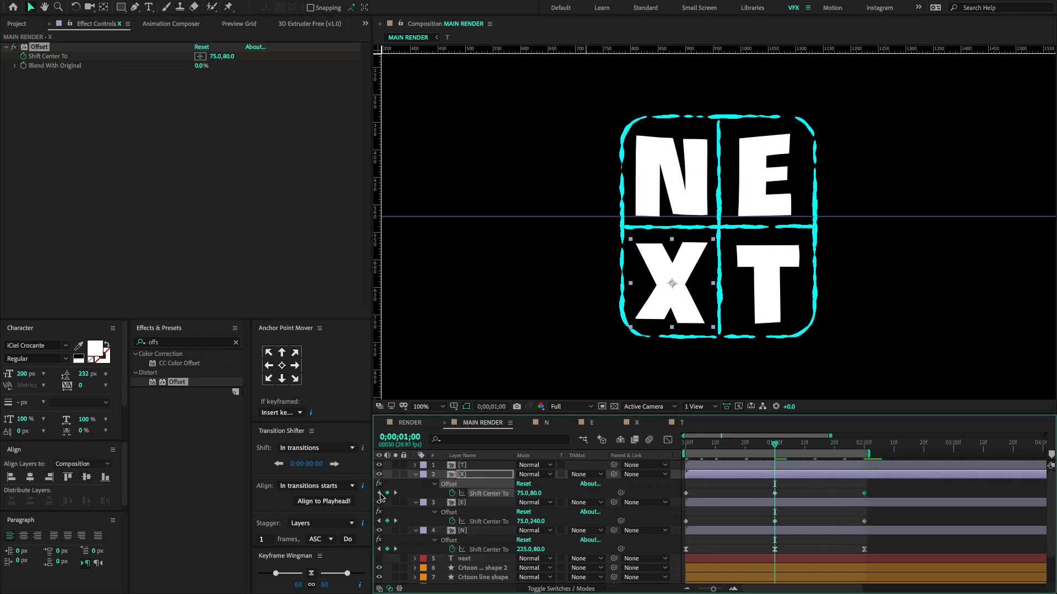
pyautogui.moveTo(534, 494); pyautogui.dragTo(447, 494)
# - Apply the Offset effect to the T layer and start keyframing its Shift Center To at 0 seconds
pyautogui.click(463, 466)
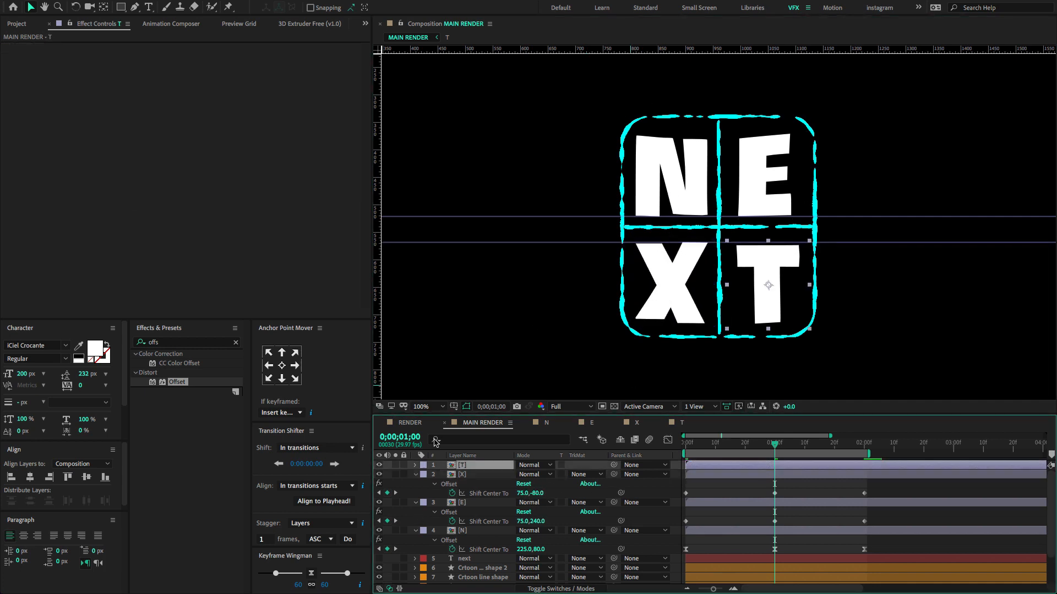
pyautogui.click(365, 24)
pyautogui.click(366, 25)
pyautogui.click(365, 24)
pyautogui.click(225, 272)
pyautogui.moveTo(176, 382); pyautogui.dragTo(497, 466)
pyautogui.click(684, 443)
pyautogui.click(24, 56)
pyautogui.press('u')
# - Add Shift Center To keyframes to the T layer at 1 and 2 seconds, with -75, 80 at 1 second
pyautogui.hotkey('shift', 'pagedown')
pyautogui.hotkey('shift', 'pagedown')
pyautogui.hotkey('shift', 'pagedown')
pyautogui.click(387, 484)
pyautogui.hotkey('shift', 'pagedown')
pyautogui.hotkey('shift', 'pagedown')
pyautogui.hotkey('shift', 'pagedown')
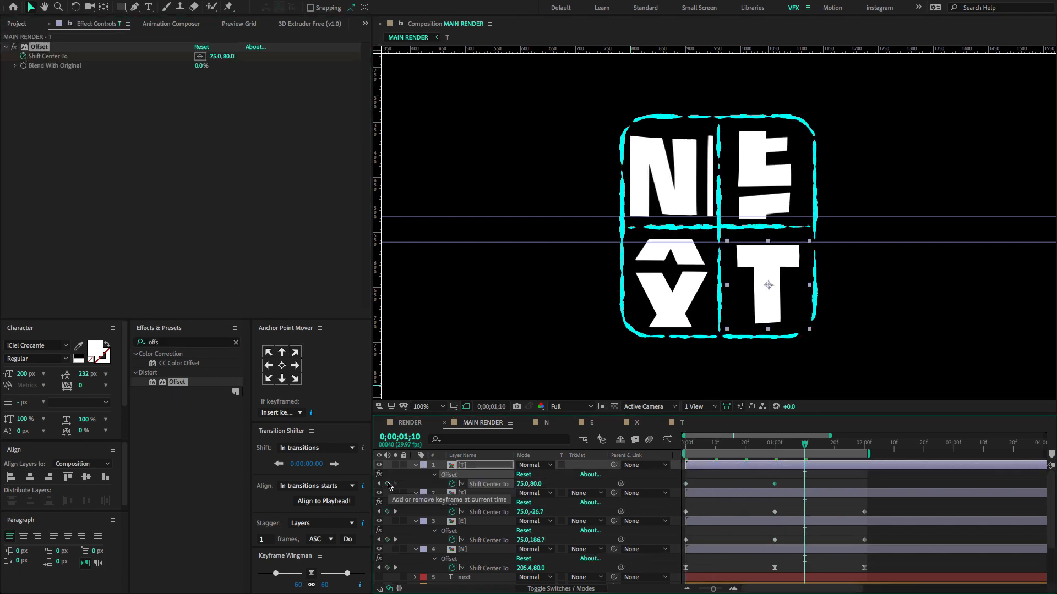
pyautogui.click(387, 484)
pyautogui.press('j')
pyautogui.moveTo(521, 484); pyautogui.dragTo(442, 485)
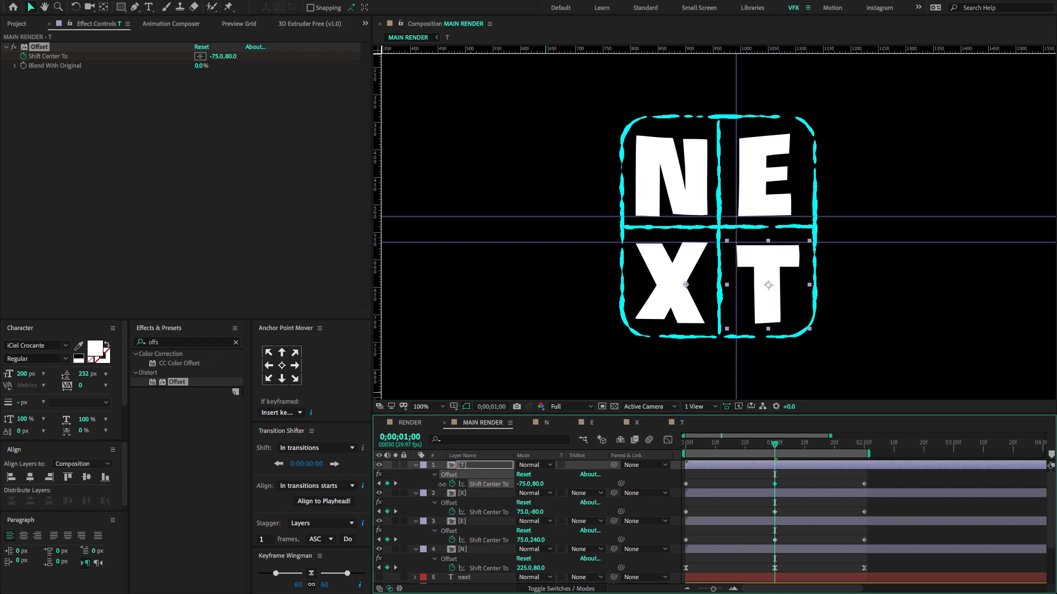
# - Easy-ease the Shift Center To keyframes of all four letters, lengthen their speed handles in the graph editor, and preview the motion
pyautogui.moveTo(894, 474); pyautogui.dragTo(678, 575)
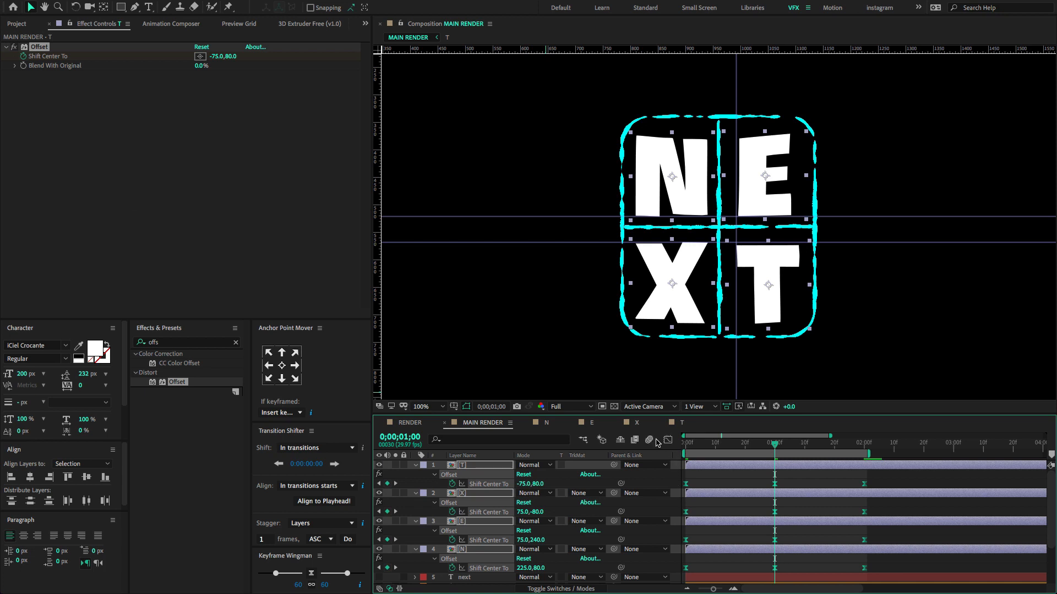
pyautogui.click(668, 440)
pyautogui.moveTo(804, 541); pyautogui.dragTo(677, 573)
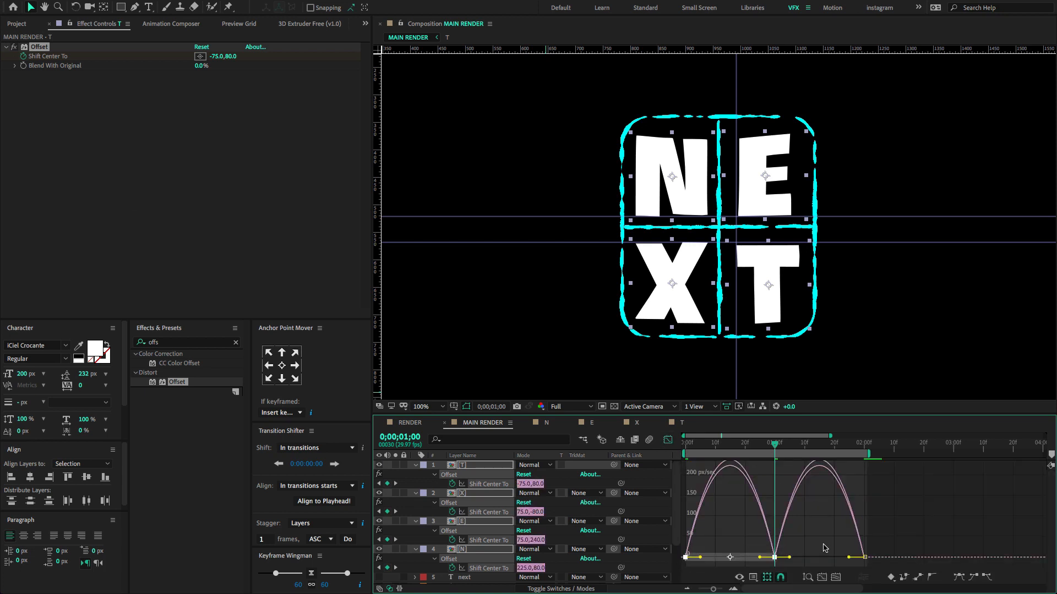
pyautogui.moveTo(789, 557); pyautogui.dragTo(738, 562)
pyautogui.press('space')
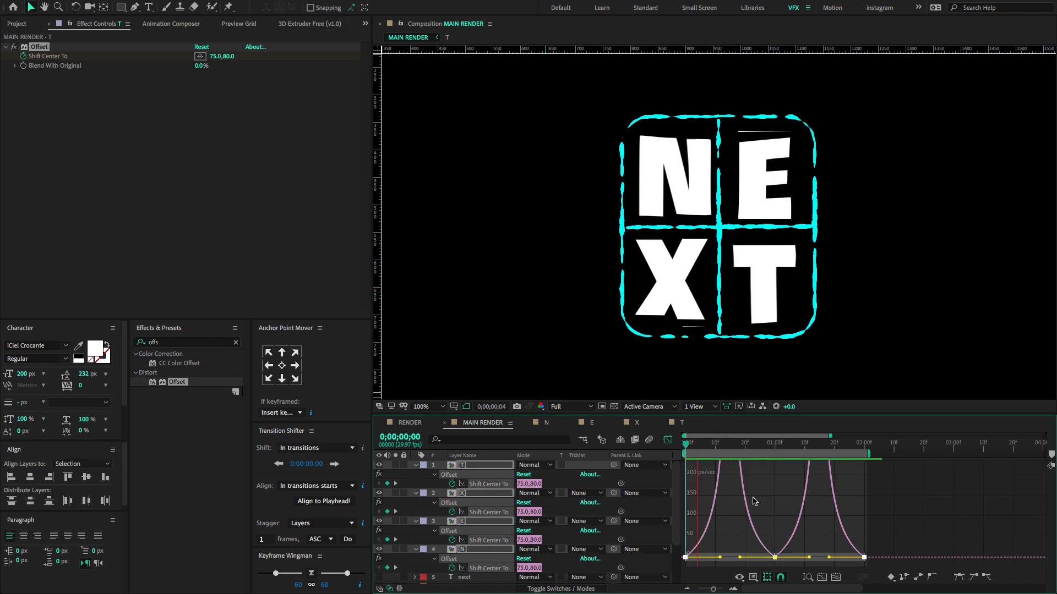
pyautogui.click(670, 441)
# - Collapse all layers' properties, extend the work area to nearly the full 10 seconds, and preview from the start
pyautogui.press('-')
pyautogui.press('-')
pyautogui.hotkey('ctrl', 'a')
pyautogui.press('p')
pyautogui.press('p')
pyautogui.moveTo(760, 455); pyautogui.dragTo(1034, 455)
pyautogui.press('Home')
pyautogui.press('space')
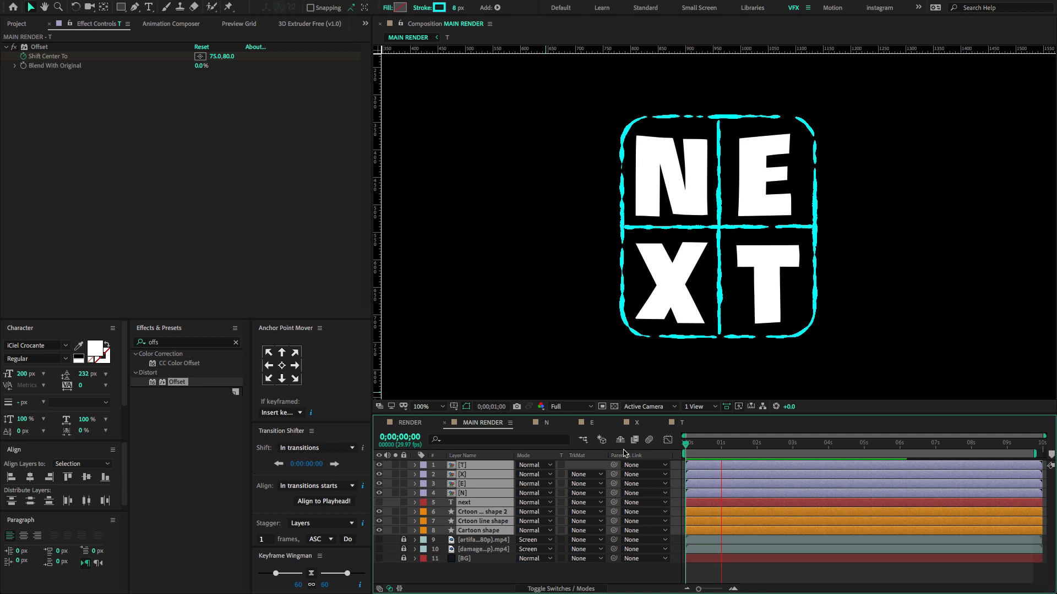
# - Copy the Turbulent Displace and Roughen Edges effects from the Crtoon line shape 2 layer
pyautogui.click(505, 560)
pyautogui.click(471, 513)
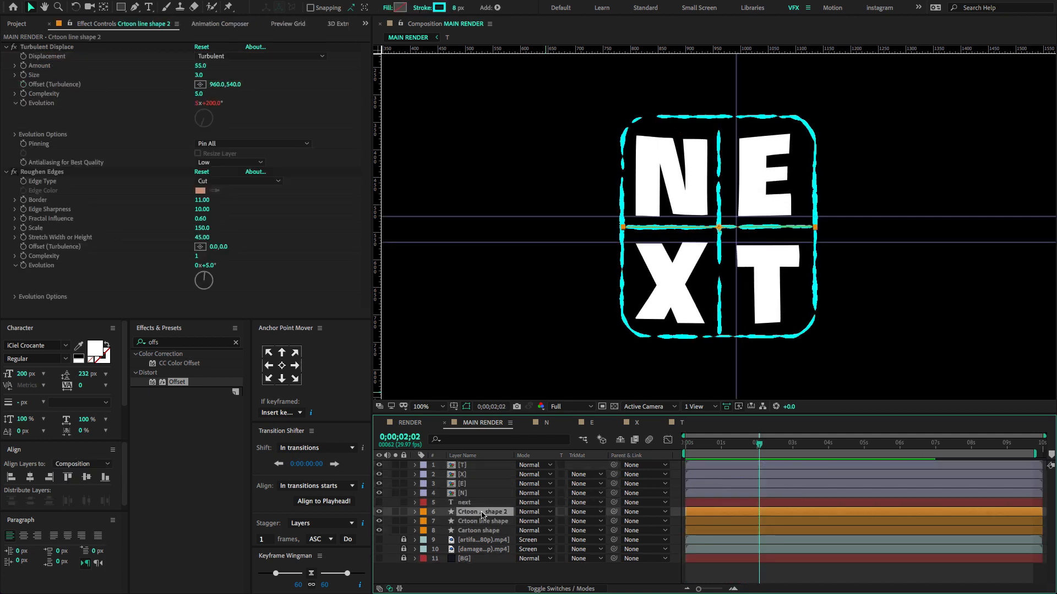
pyautogui.click(58, 46)
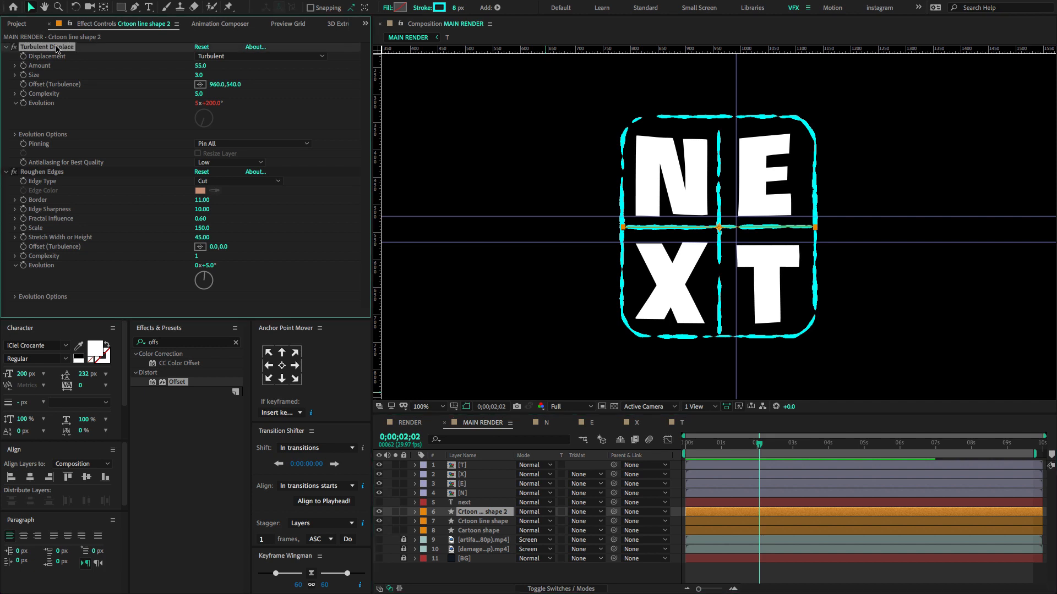
pyautogui.keyDown('ctrl'); pyautogui.click(49, 172); pyautogui.keyUp('ctrl')
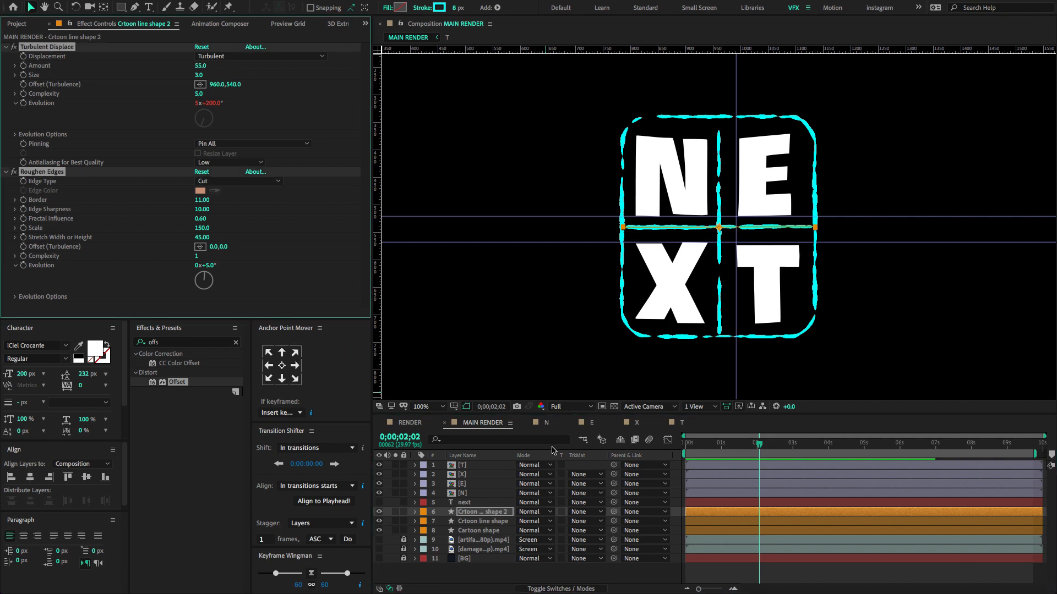
# - Paste the copied effects onto the letter layer inside each of the N, E, X and T compositions, and return to MAIN RENDER
pyautogui.click(477, 466)
pyautogui.keyDown('shift'); pyautogui.click(478, 492); pyautogui.keyUp('shift')
pyautogui.click(546, 423)
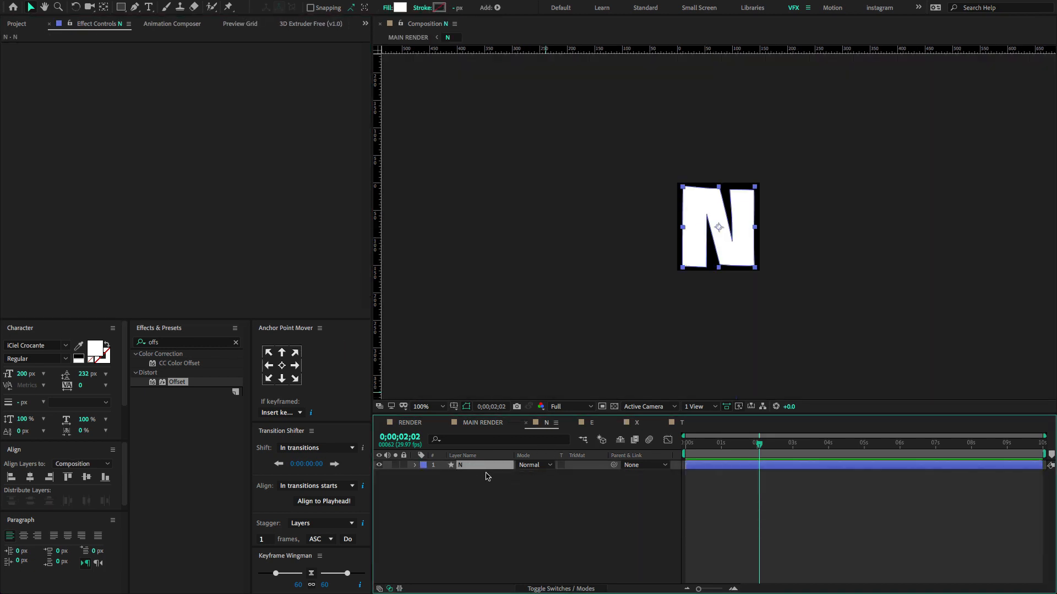
pyautogui.hotkey('ctrl', 'v')
pyautogui.click(589, 424)
pyautogui.hotkey('ctrl', 'v')
pyautogui.click(636, 423)
pyautogui.hotkey('ctrl', 'v')
pyautogui.click(682, 422)
pyautogui.hotkey('ctrl', 'v')
pyautogui.click(482, 423)
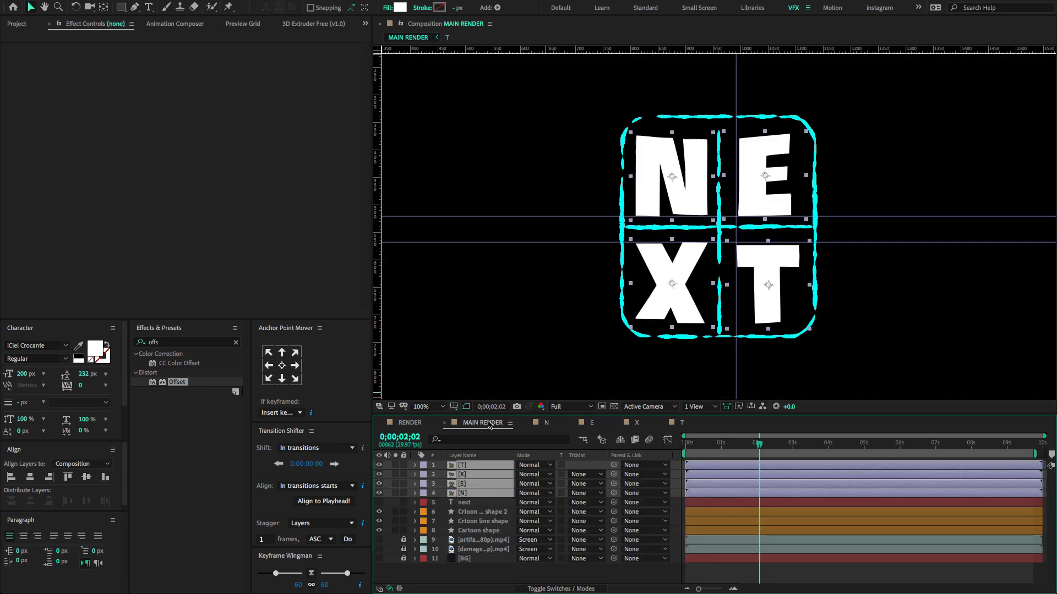
pyautogui.click(535, 576)
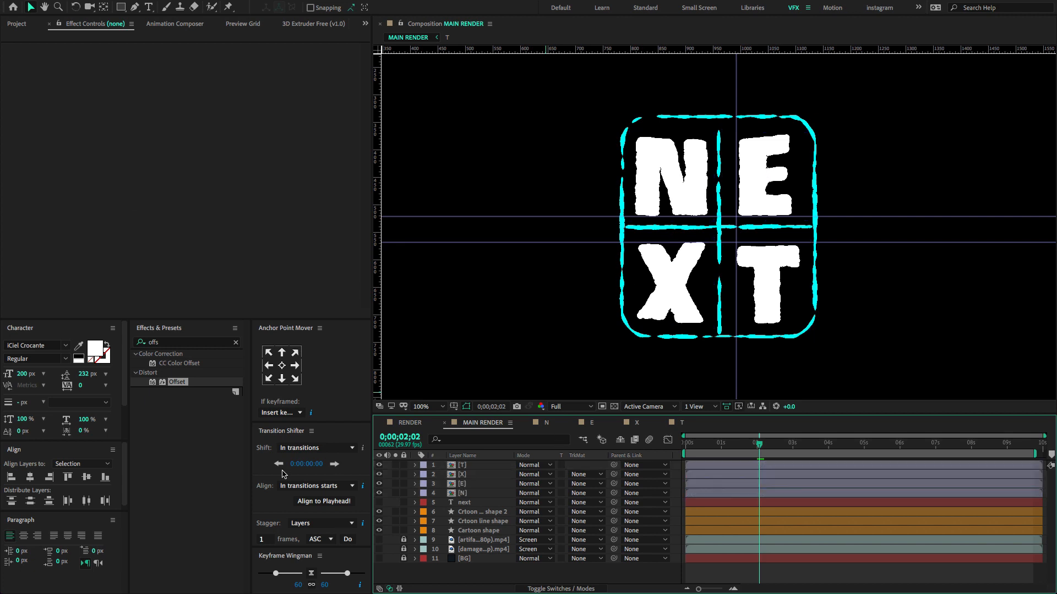
# - Apply a Fill effect to the N layer in the cyan sampled from the grid, and copy that Fill to the T layer
pyautogui.click(173, 343)
pyautogui.write('fill')
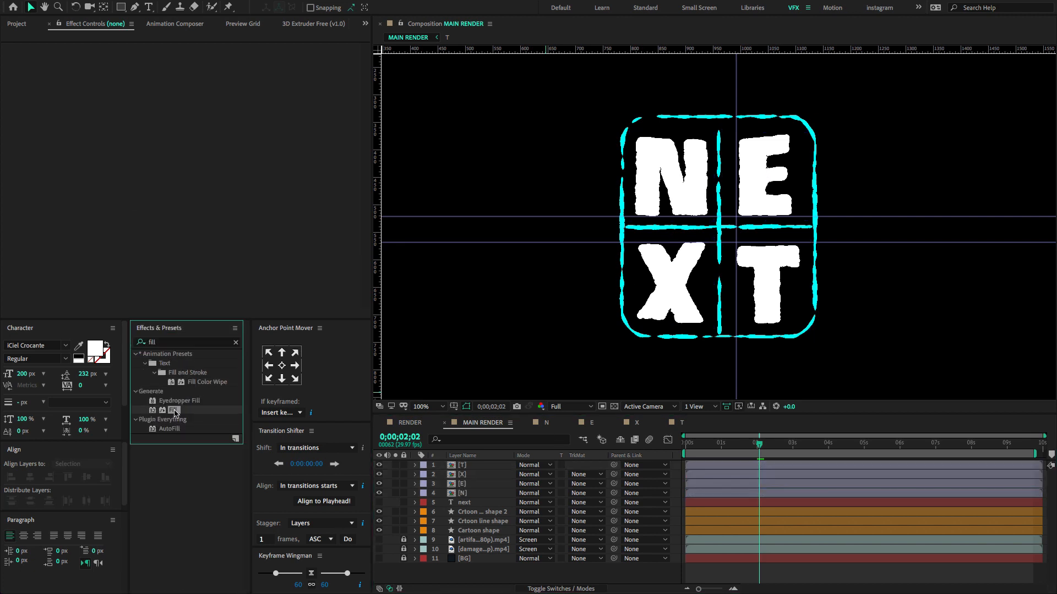
pyautogui.moveTo(173, 410); pyautogui.dragTo(461, 494)
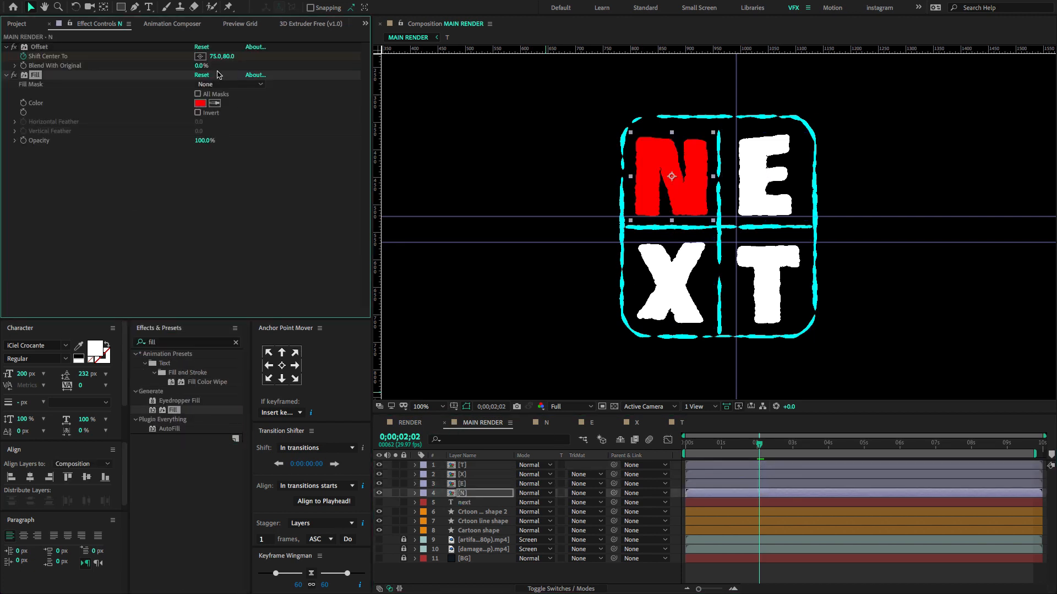
pyautogui.click(660, 224)
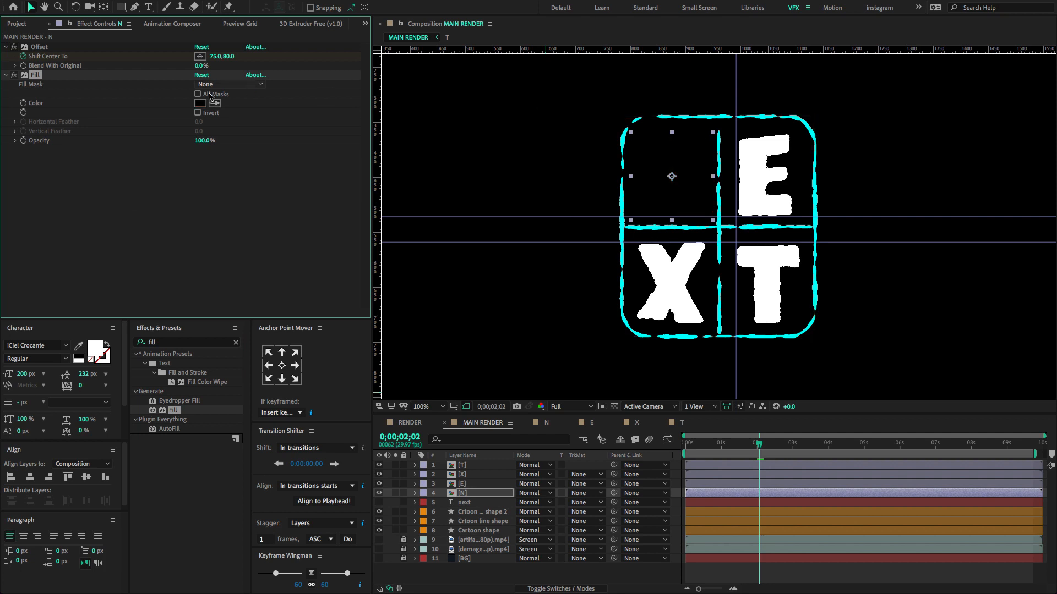
pyautogui.click(652, 226)
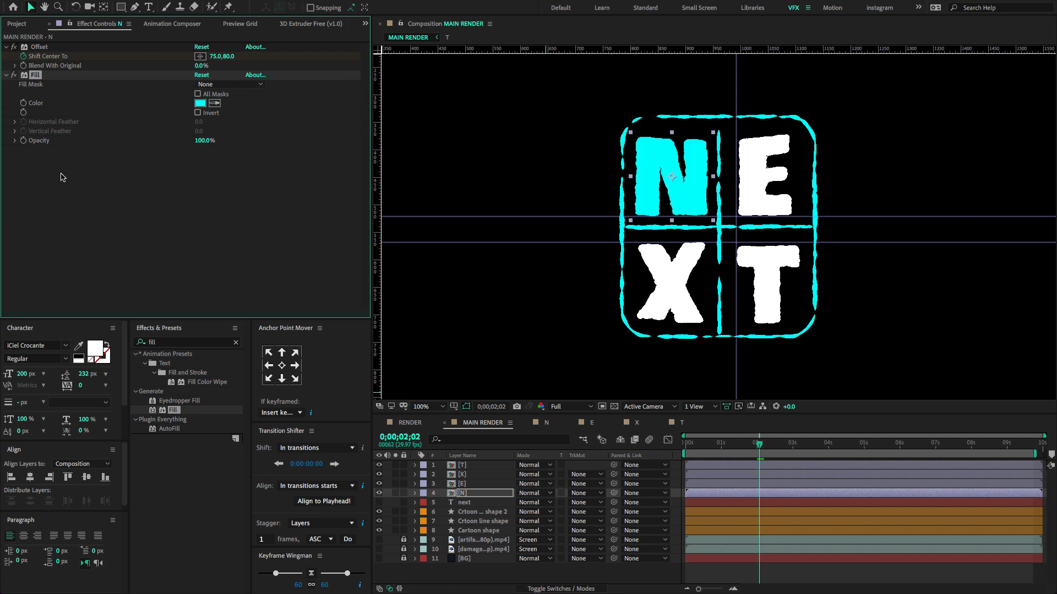
pyautogui.click(461, 466)
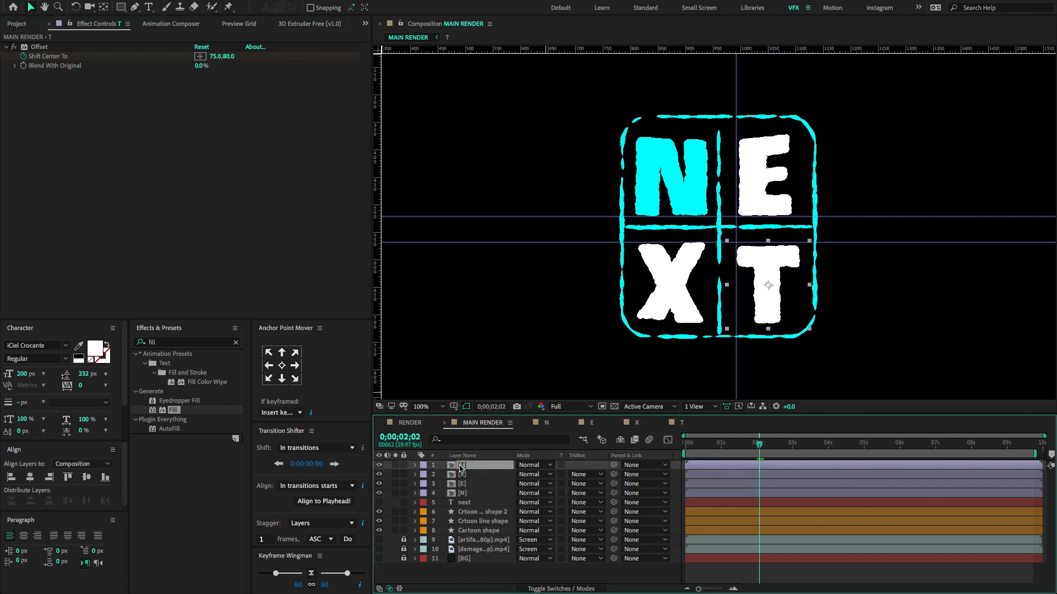
pyautogui.hotkey('ctrl', 'v')
# - Apply the Stylize Glow effect to the Cartoon shape layer and copy it to both line shapes and all four letter layers
pyautogui.click(187, 342)
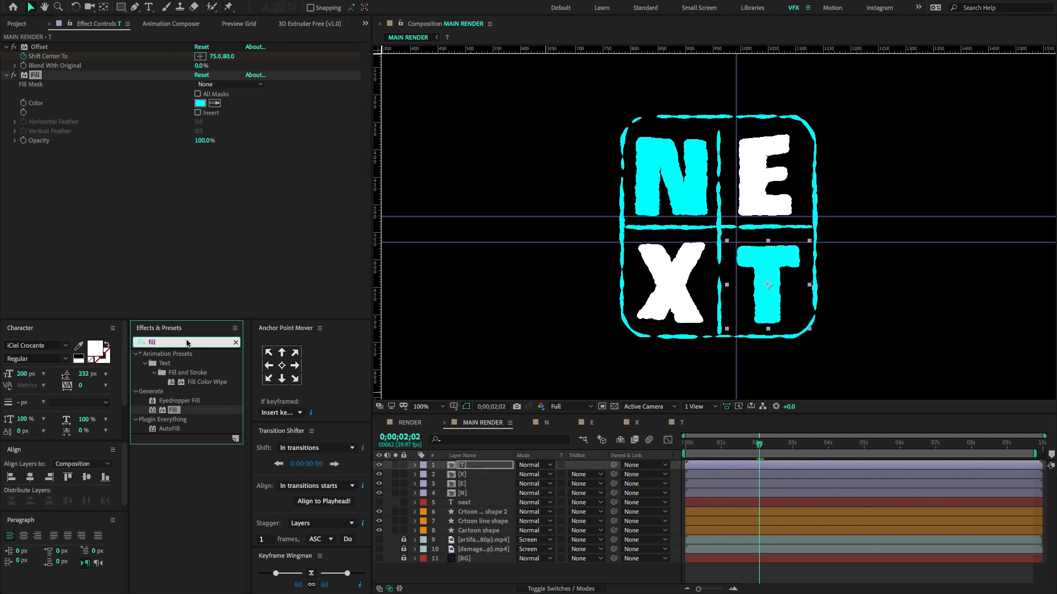
pyautogui.write('glow')
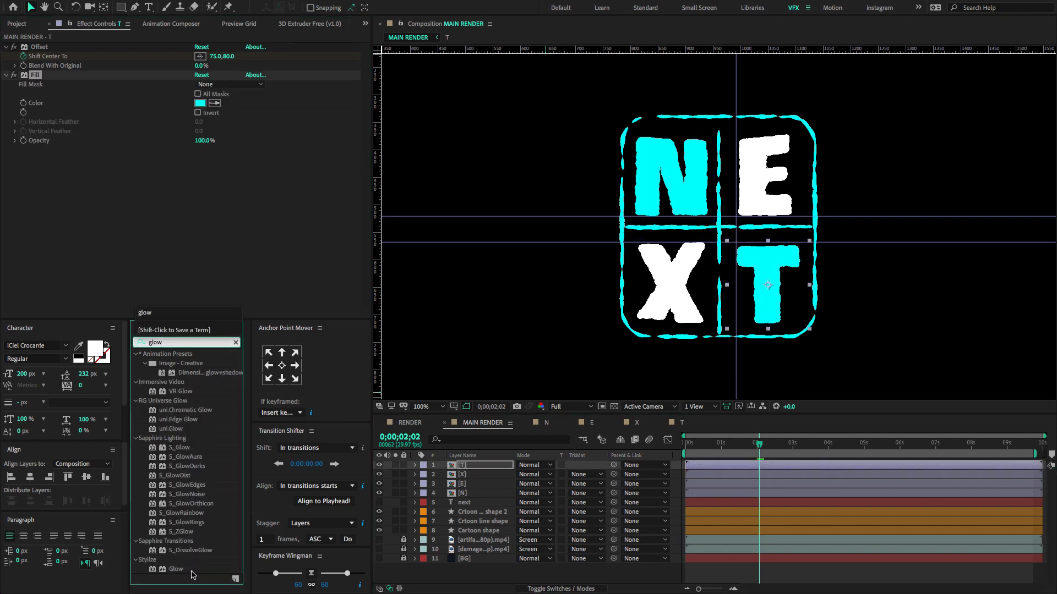
pyautogui.click(176, 570)
pyautogui.moveTo(173, 562); pyautogui.dragTo(476, 535)
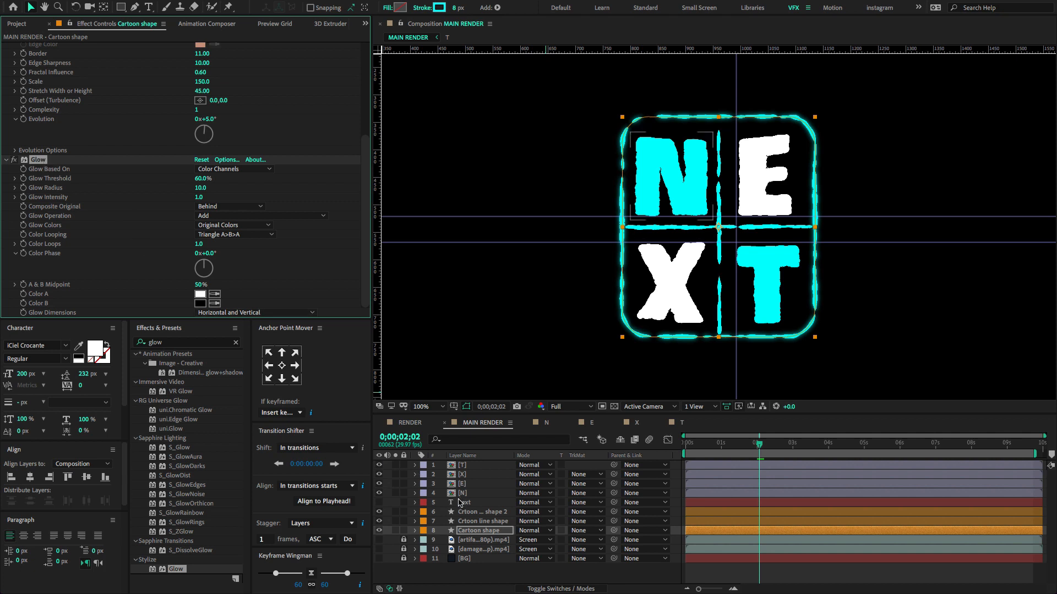
pyautogui.keyDown('shift'); pyautogui.click(467, 524); pyautogui.keyUp('shift')
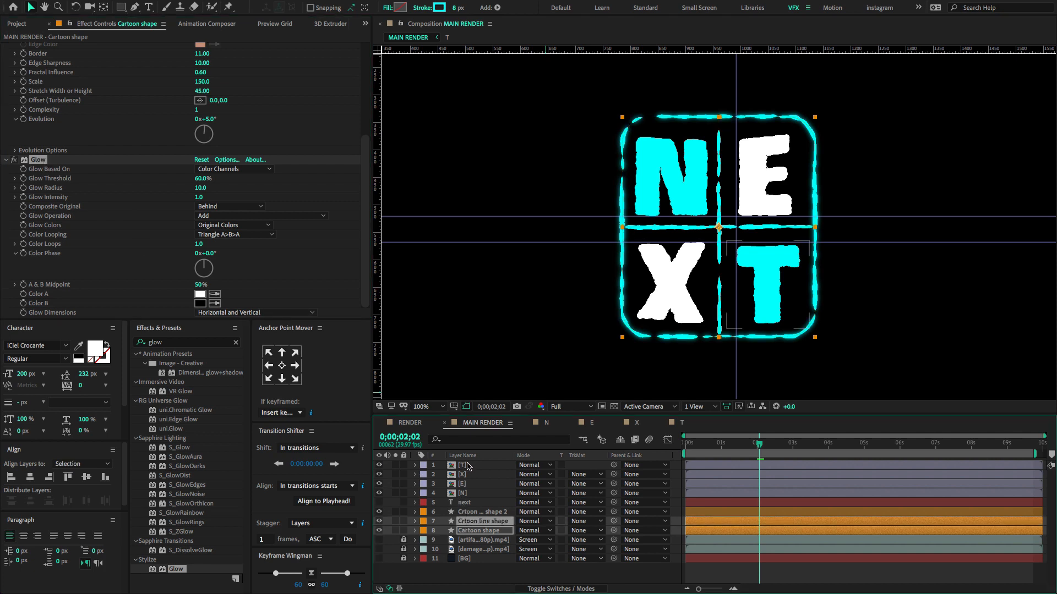
pyautogui.keyDown('shift'); pyautogui.click(471, 465); pyautogui.keyUp('shift')
pyautogui.keyDown('ctrl'); pyautogui.click(472, 504); pyautogui.keyUp('ctrl')
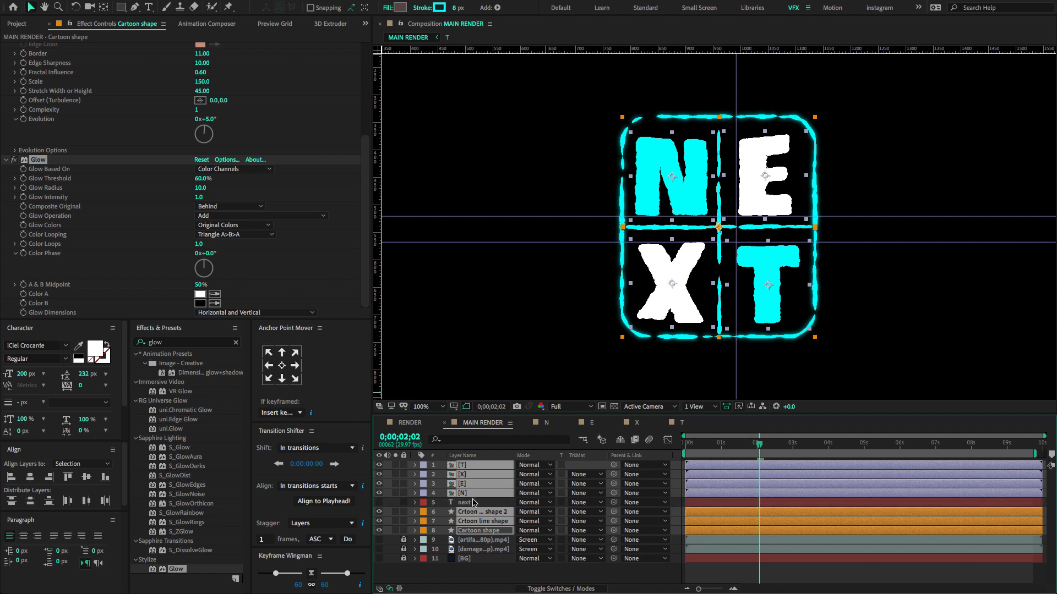
# - Delete the next text layer and preview the glowing letter animation with the whole frame in view
pyautogui.click(475, 502)
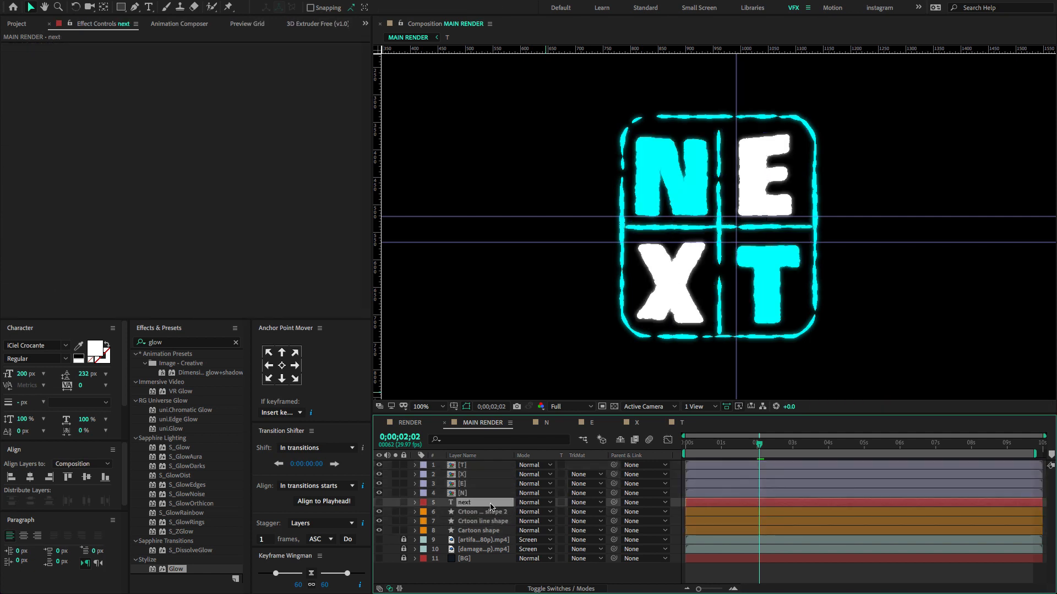
pyautogui.press('Delete')
pyautogui.press(',')
pyautogui.press('space')
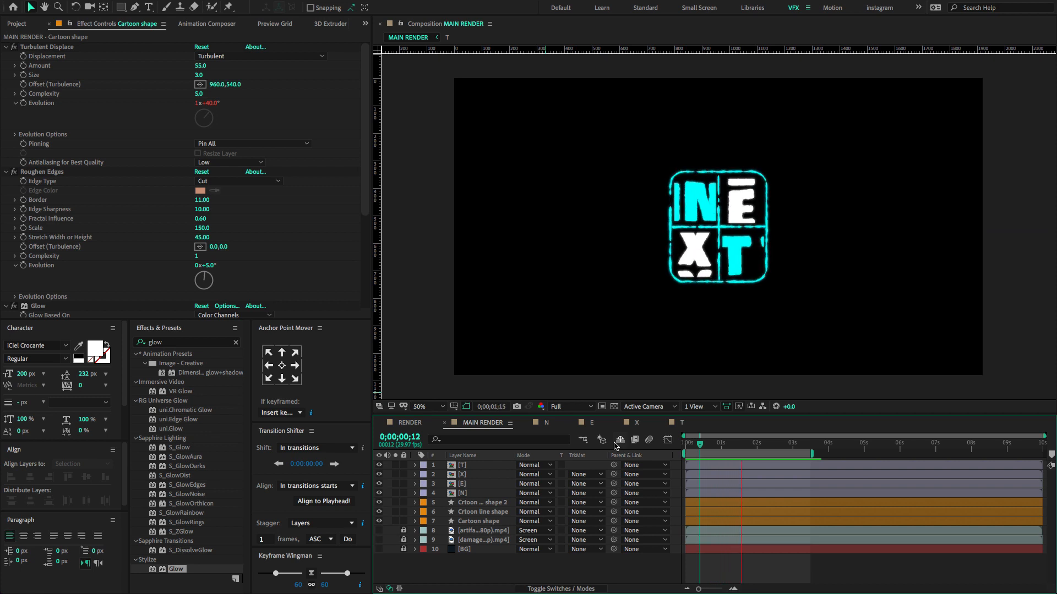
pyautogui.press('space')
# - Add the text "generation" as a new layer below the grid and color it orange
pyautogui.click(149, 8)
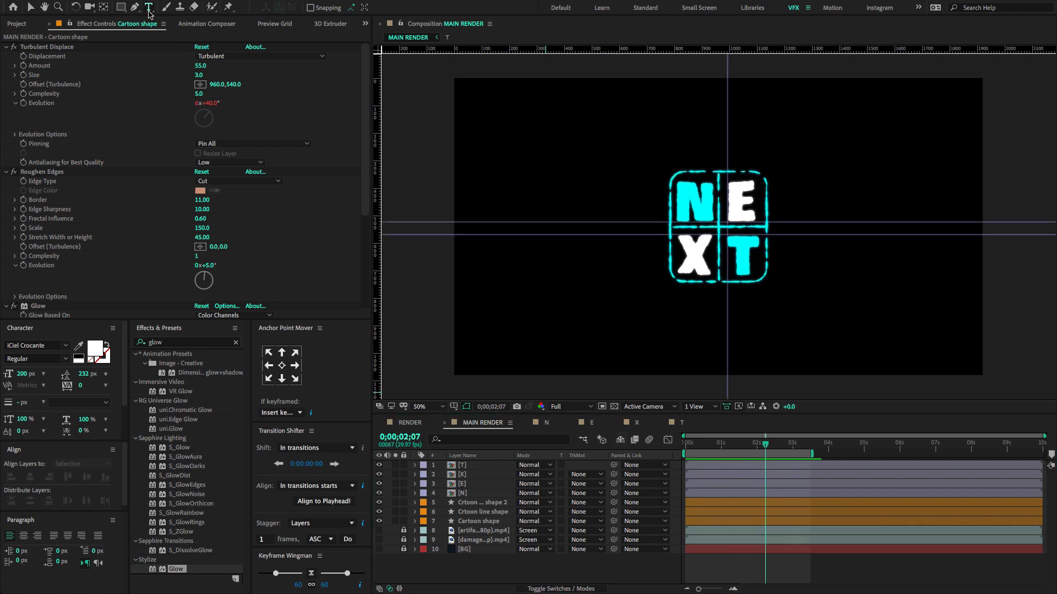
pyautogui.click(600, 303)
pyautogui.write('generation')
pyautogui.press('super+a')
pyautogui.click(95, 349)
pyautogui.click(526, 219)
pyautogui.click(548, 329)
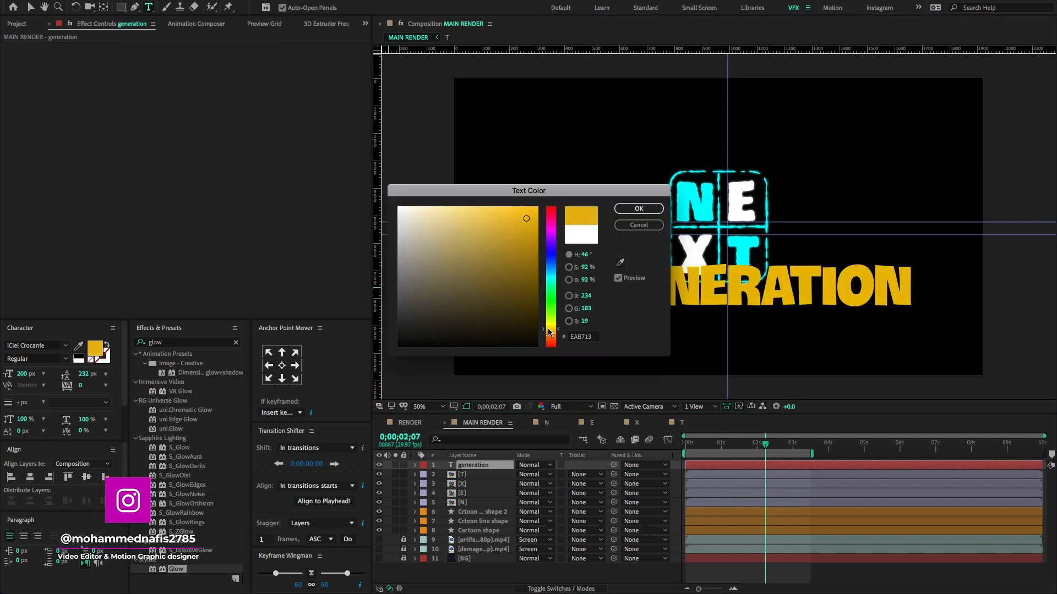
pyautogui.moveTo(548, 330); pyautogui.dragTo(548, 336)
pyautogui.click(639, 209)
# - Reduce the generation text's font size to about 60 px
pyautogui.click(25, 374)
pyautogui.hotkey('shift', 'Down')
pyautogui.hotkey('shift', 'Down')
pyautogui.hotkey('shift', 'Down')
pyautogui.hotkey('shift', 'Down')
pyautogui.hotkey('shift', 'Down')
pyautogui.hotkey('shift', 'Down')
pyautogui.hotkey('shift', 'Down')
pyautogui.hotkey('shift', 'Down')
pyautogui.hotkey('shift', 'Down')
pyautogui.hotkey('shift', 'Down')
pyautogui.hotkey('shift', 'Down')
pyautogui.hotkey('shift', 'Down')
pyautogui.hotkey('shift', 'Down')
pyautogui.hotkey('shift', 'Down')
# - Center the generation text horizontally just beneath the grid at a 50 px font size, with the guides hidden
pyautogui.click(31, 7)
pyautogui.moveTo(680, 302); pyautogui.dragTo(752, 298)
pyautogui.hotkey('ctrl', ';')
pyautogui.click(25, 373)
pyautogui.hotkey('shift', 'Down')
pyautogui.press('Return')
pyautogui.click(30, 477)
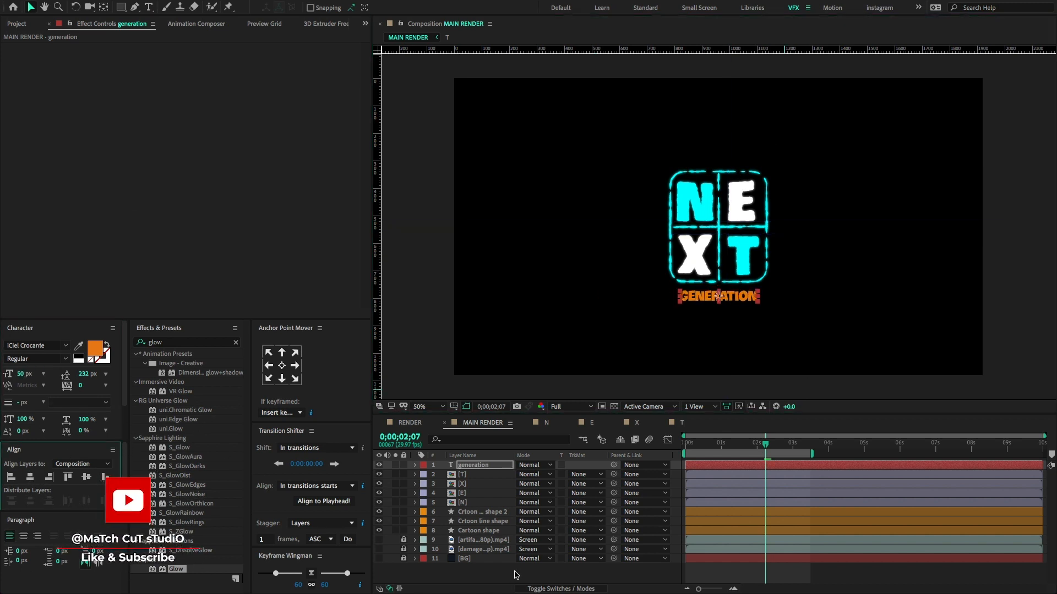
pyautogui.click(517, 575)
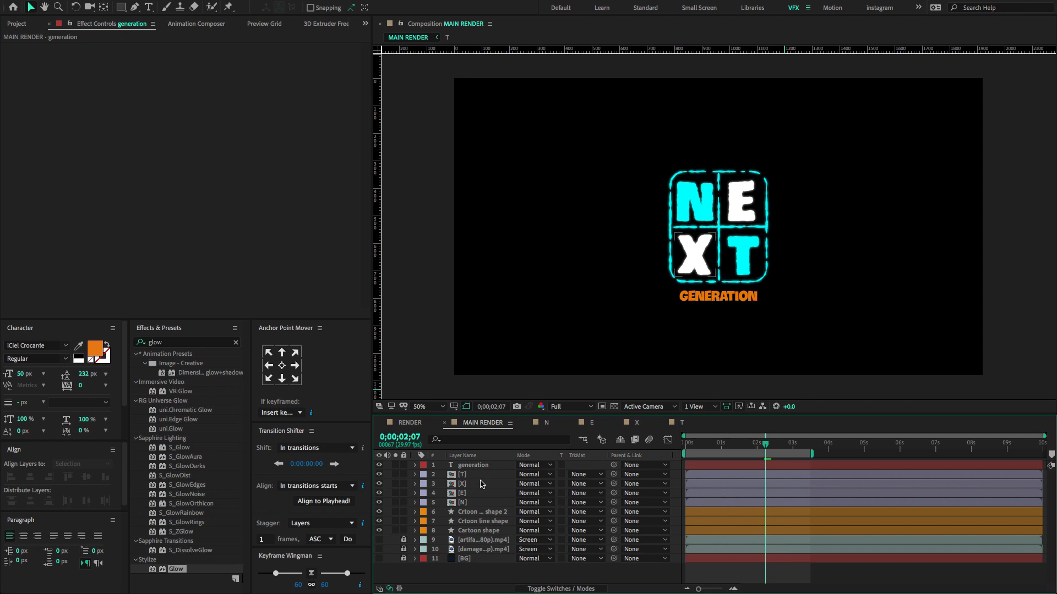
# - Apply the grid's Turbulent Displace, Roughen Edges and Glow effects to the generation text layer
pyautogui.click(472, 465)
pyautogui.hotkey('ctrl', 'v')
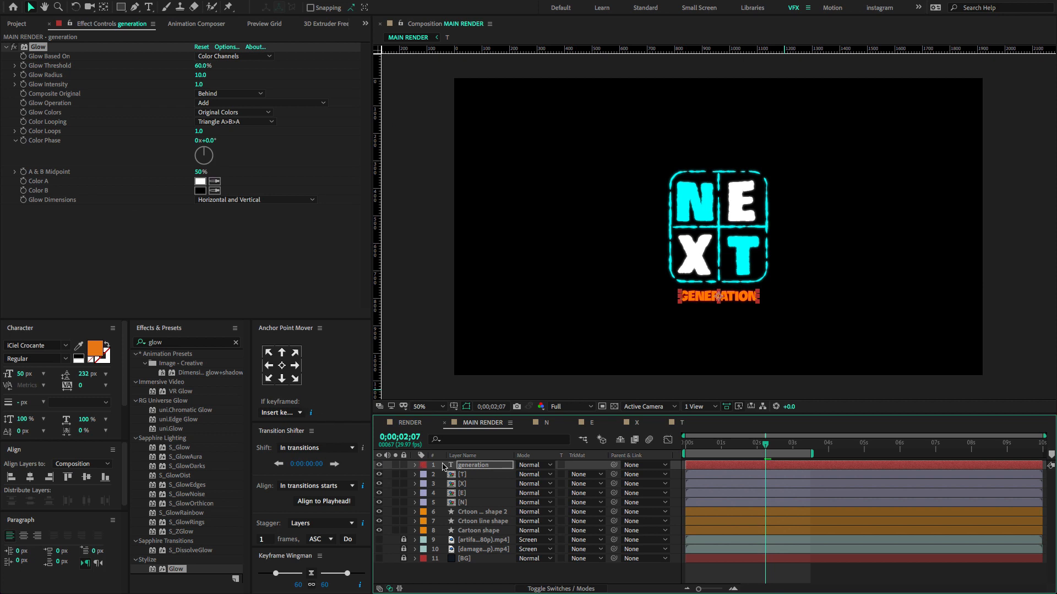
pyautogui.click(477, 473)
pyautogui.hotkey('ctrl', 'v')
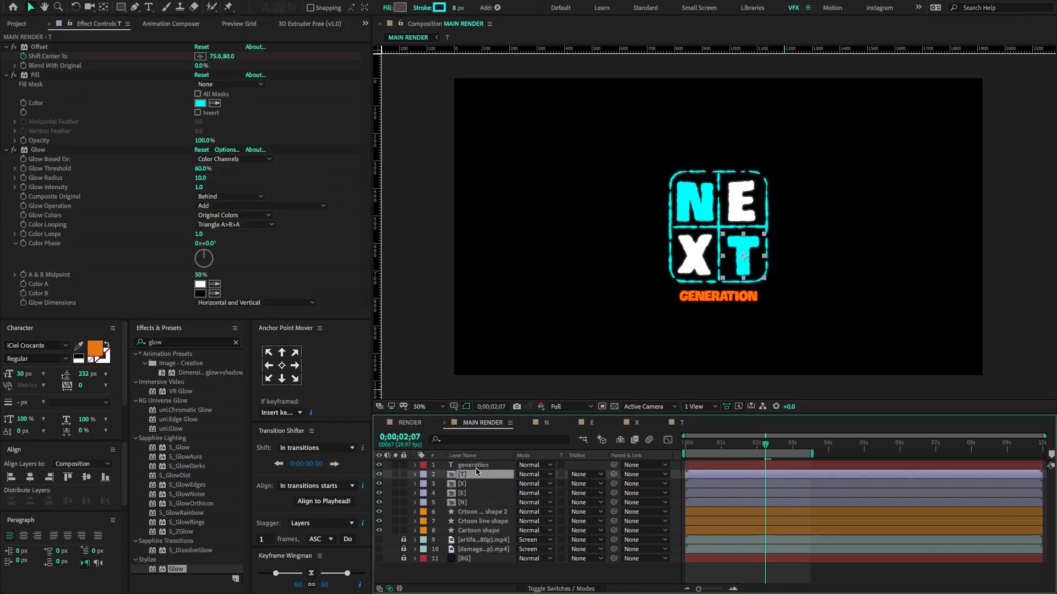
pyautogui.click(474, 465)
pyautogui.scroll(-5, 75, 256)
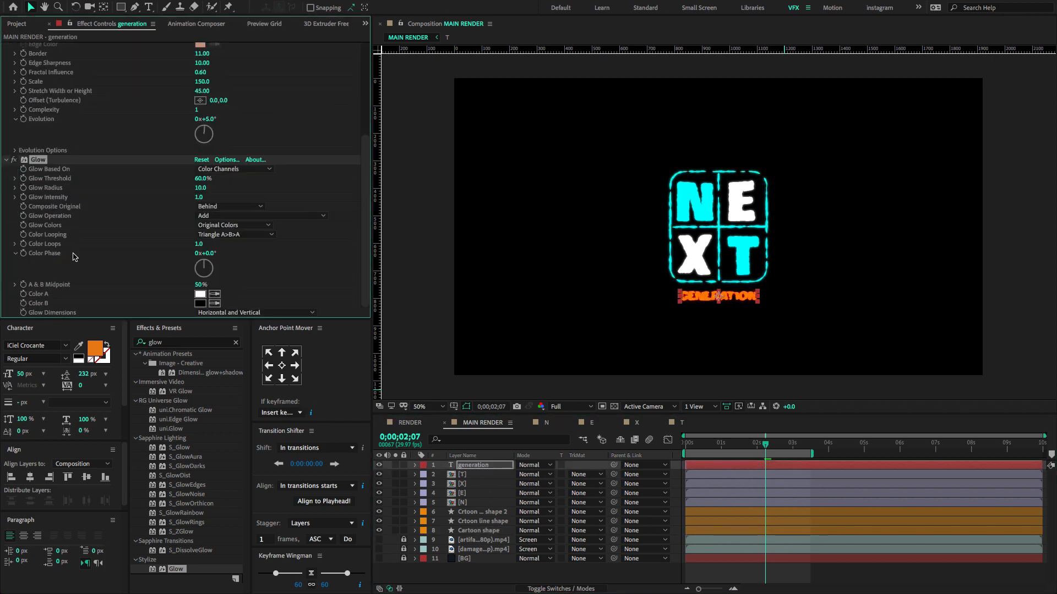
# - Remove the Roughen Edges effect from the generation text layer and collapse its remaining Turbulent Displace and Glow effects
pyautogui.scroll(5, 121, 192)
pyautogui.click(53, 173)
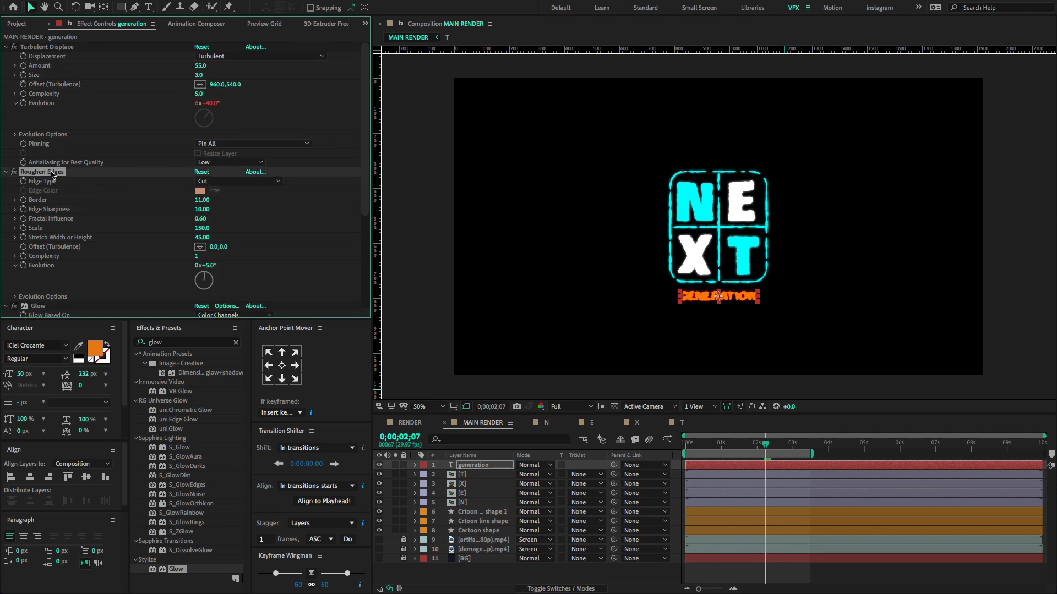
pyautogui.press('Delete')
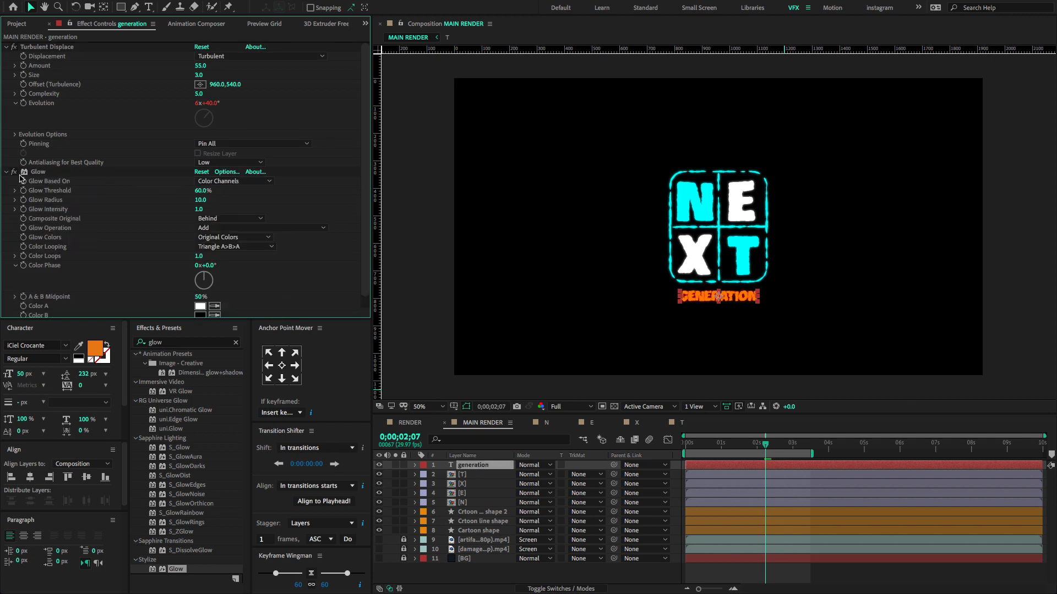
pyautogui.click(6, 48)
pyautogui.click(6, 56)
pyautogui.click(504, 573)
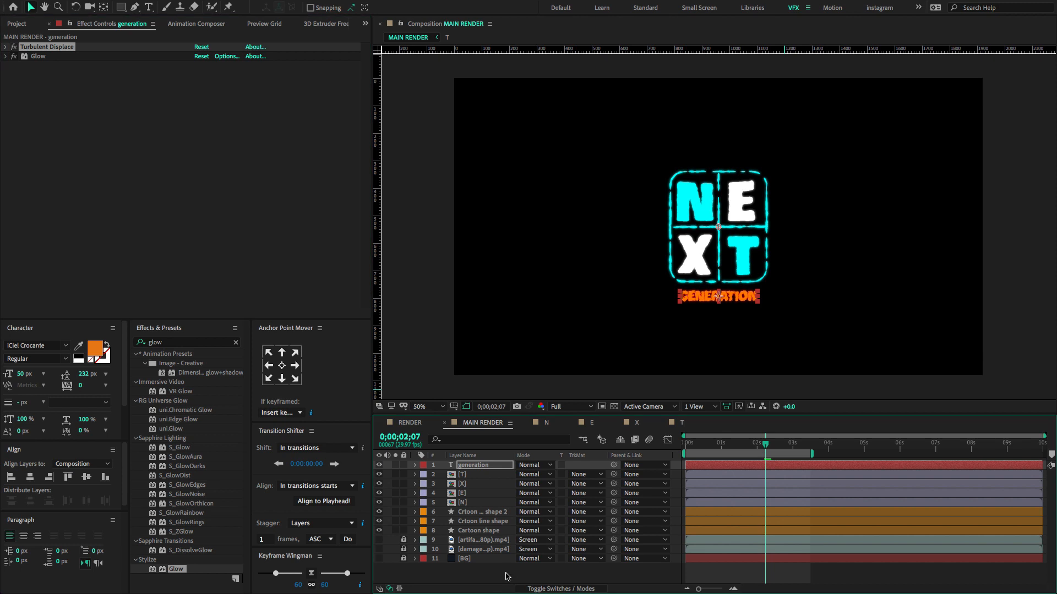
# - Add a one-node camera with the 35mm preset to the MAIN RENDER composition
pyautogui.rightClick(542, 571)
pyautogui.moveTo(577, 472)
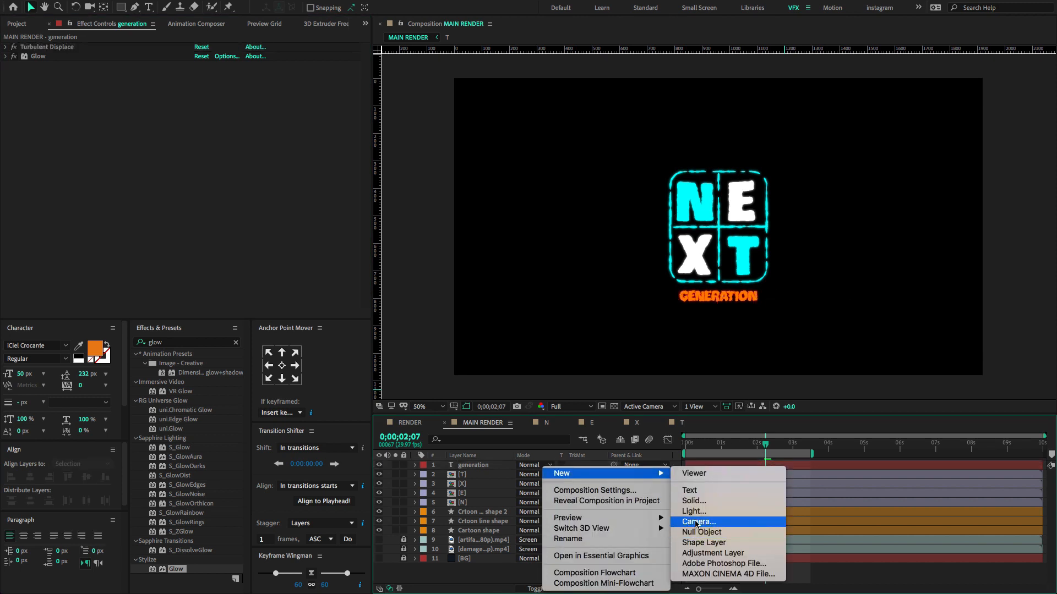
pyautogui.click(697, 524)
pyautogui.click(471, 203)
pyautogui.click(457, 198)
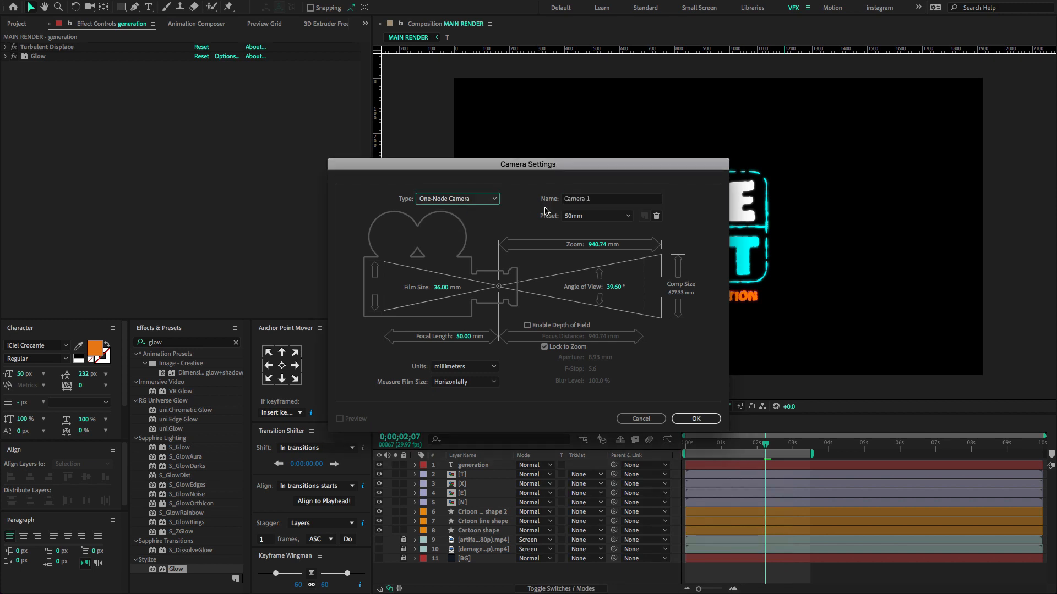
pyautogui.click(584, 215)
pyautogui.click(571, 292)
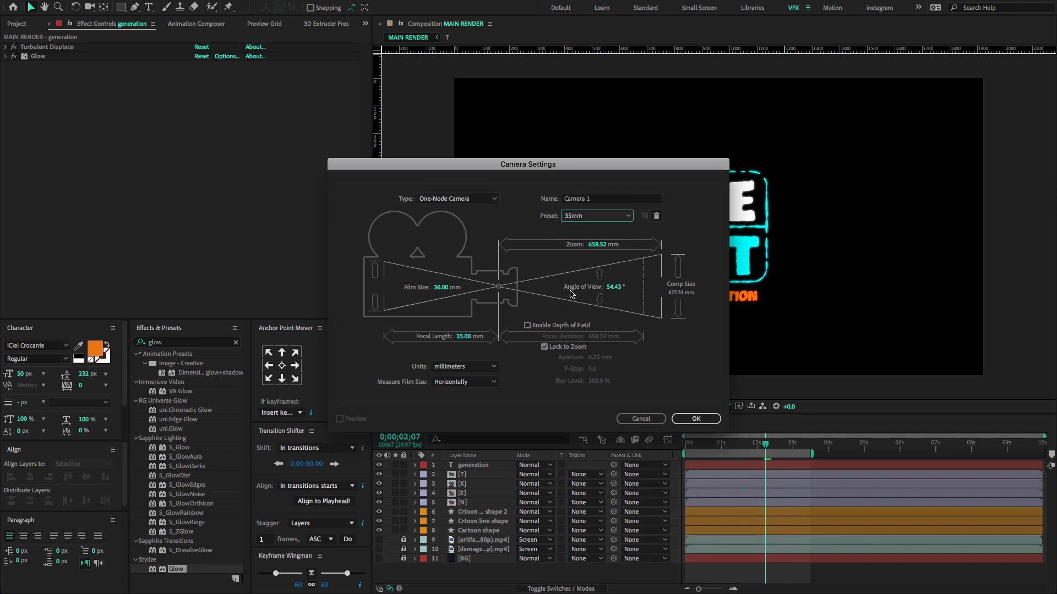
pyautogui.click(698, 422)
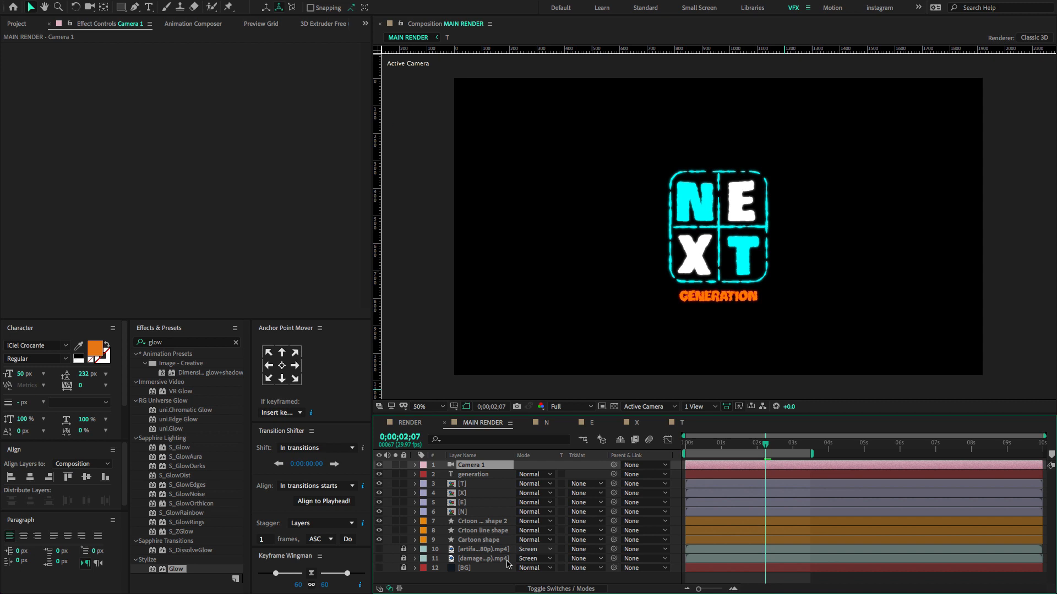
# - Add a null object above the camera and rename it POSITION
pyautogui.rightClick(500, 577)
pyautogui.moveTo(550, 473)
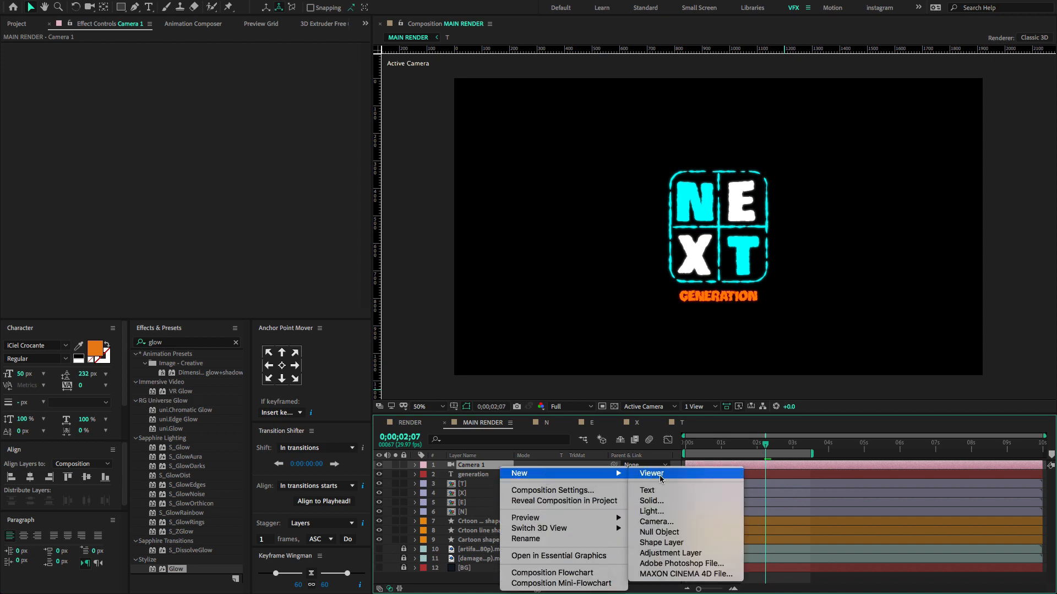
pyautogui.click(650, 530)
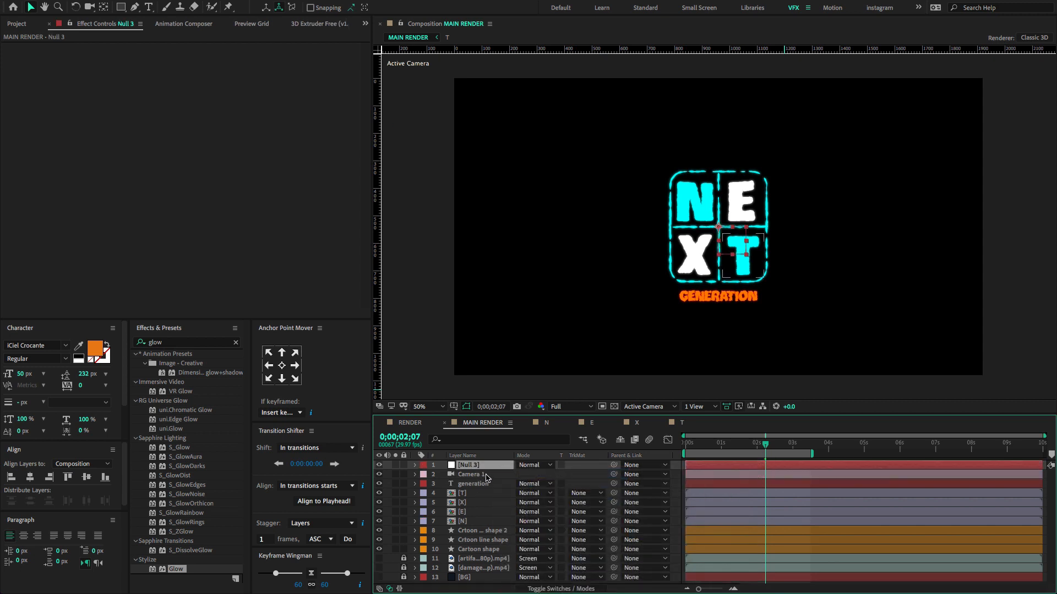
pyautogui.press('Return')
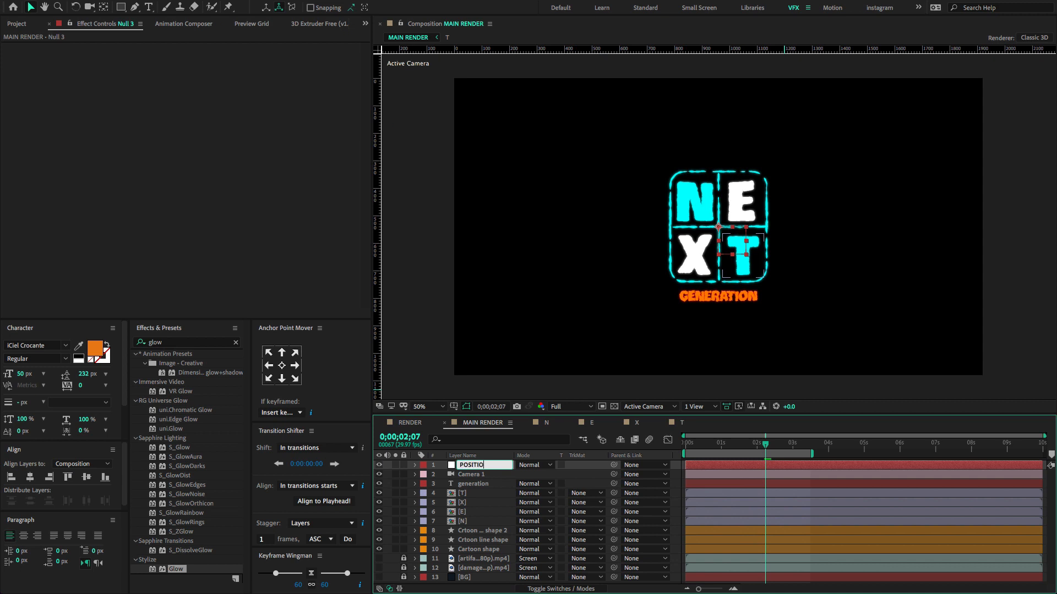
# - Make the POSITION null a 3D layer and parent Camera 1 to it
pyautogui.click(480, 475)
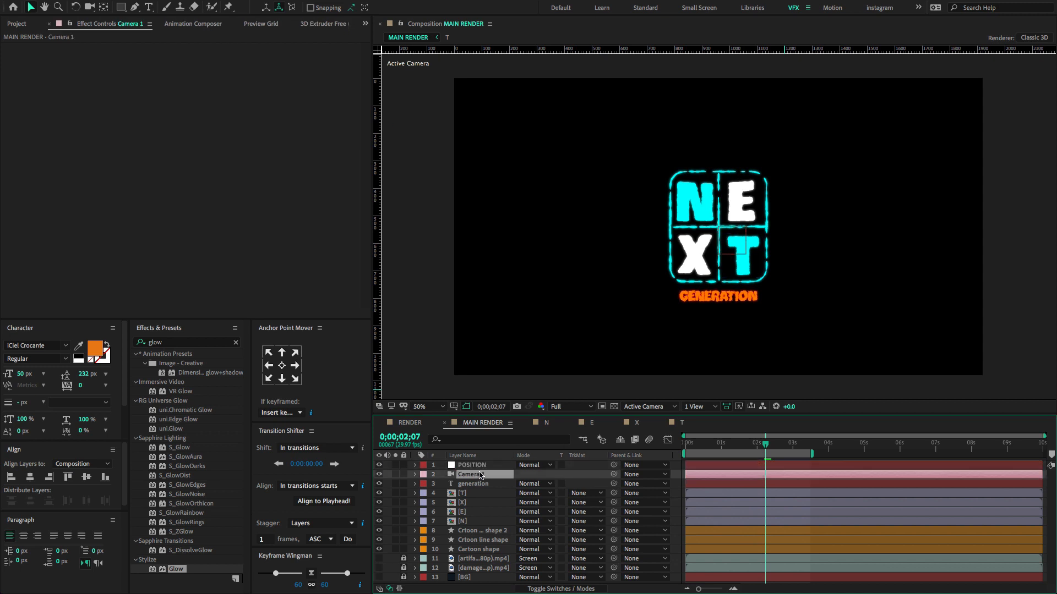
pyautogui.press('F4')
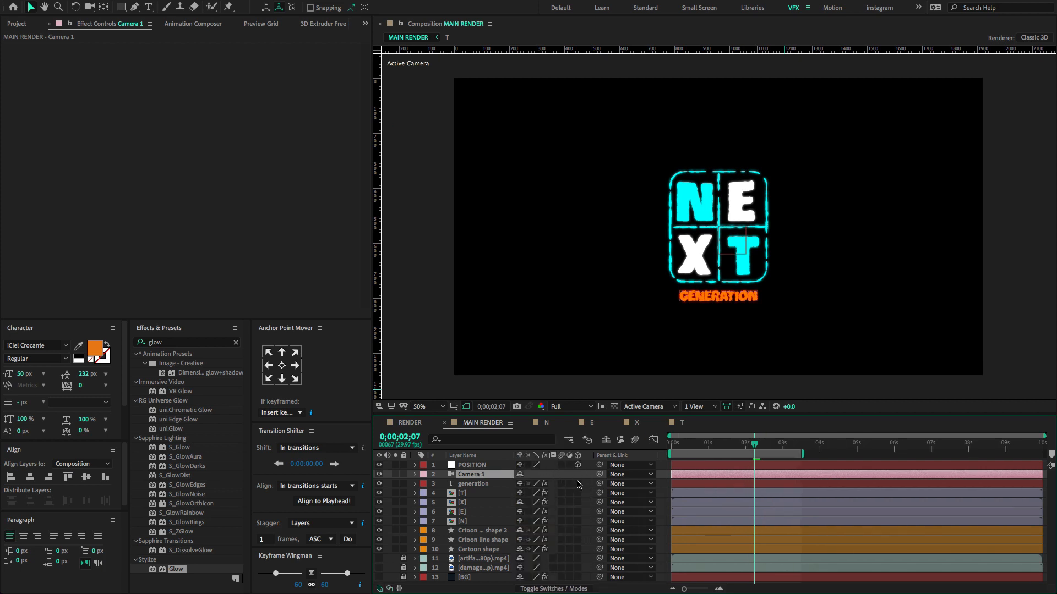
pyautogui.moveTo(543, 472); pyautogui.dragTo(498, 469)
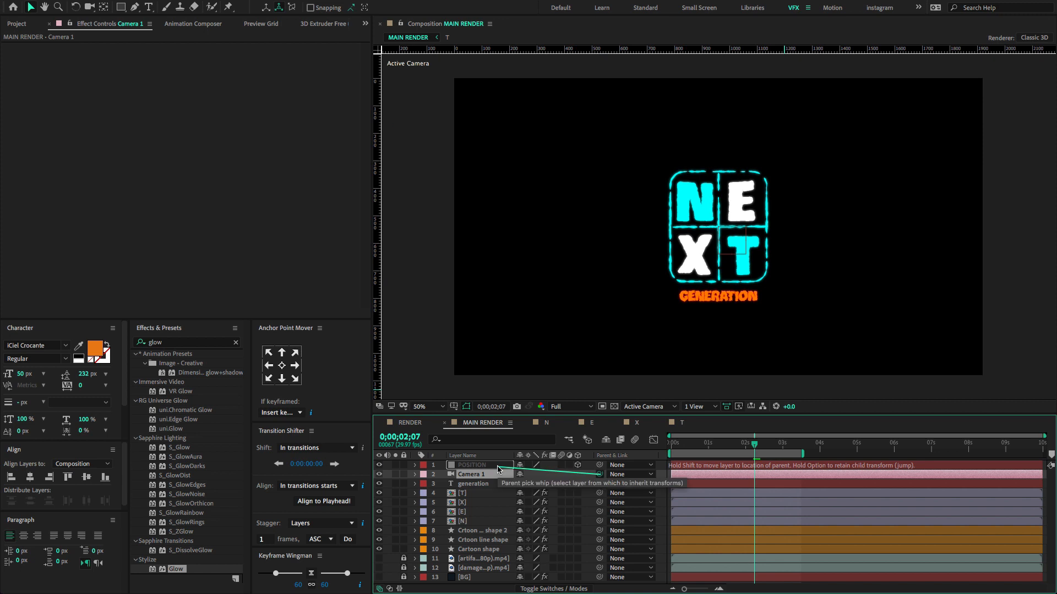
pyautogui.click(498, 469)
# - Turn the generation text, the four letter layers and the three cartoon shape layers into 3D layers
pyautogui.click(486, 485)
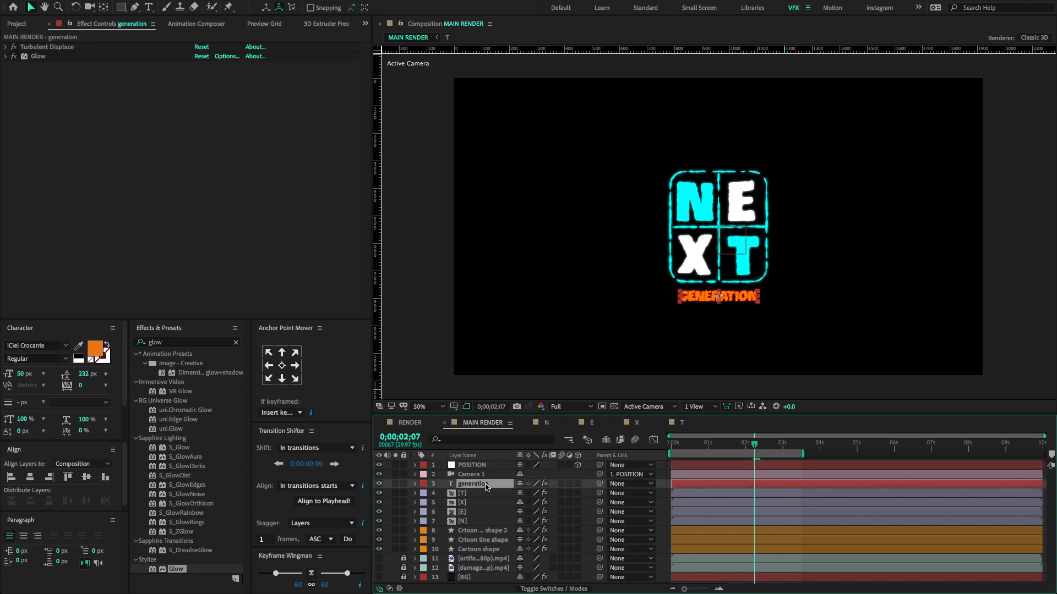
pyautogui.keyDown('shift'); pyautogui.click(485, 551); pyautogui.keyUp('shift')
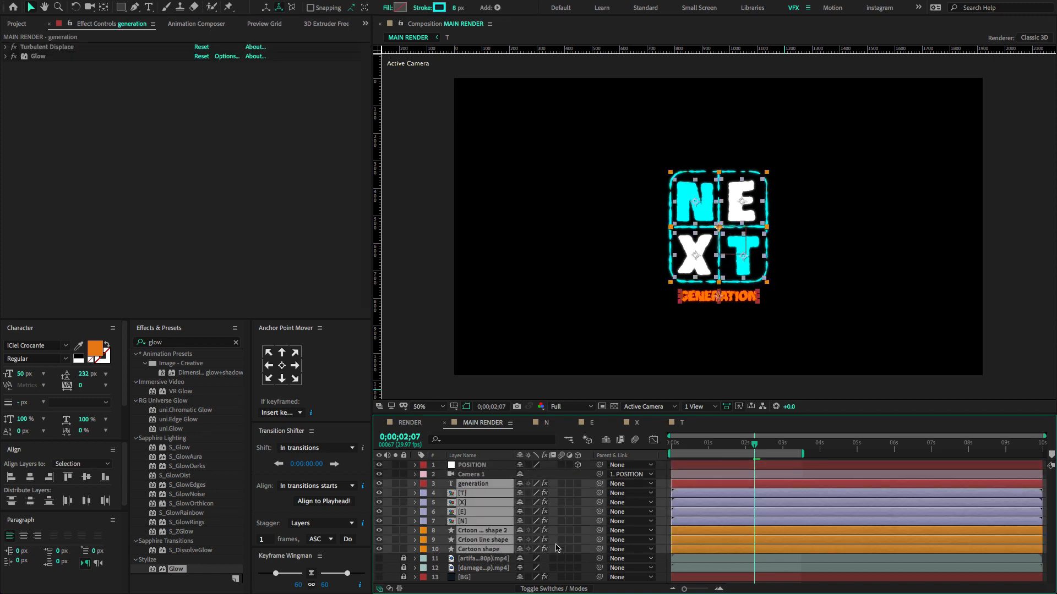
pyautogui.click(576, 549)
pyautogui.press('capslock')
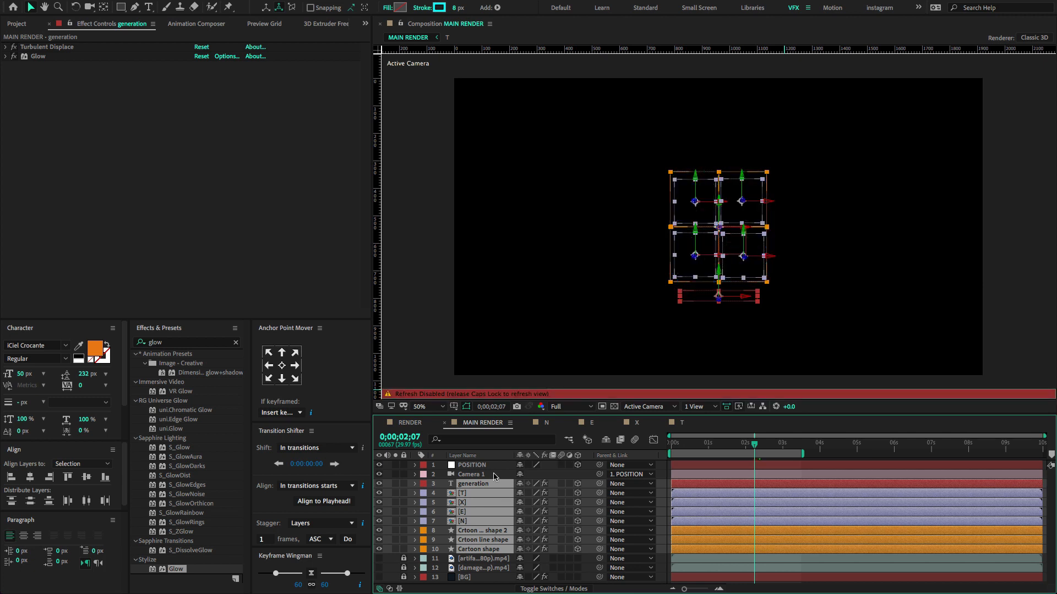
pyautogui.press('capslock')
# - Set a Position keyframe on the POSITION null at the start of the composition
pyautogui.click(488, 465)
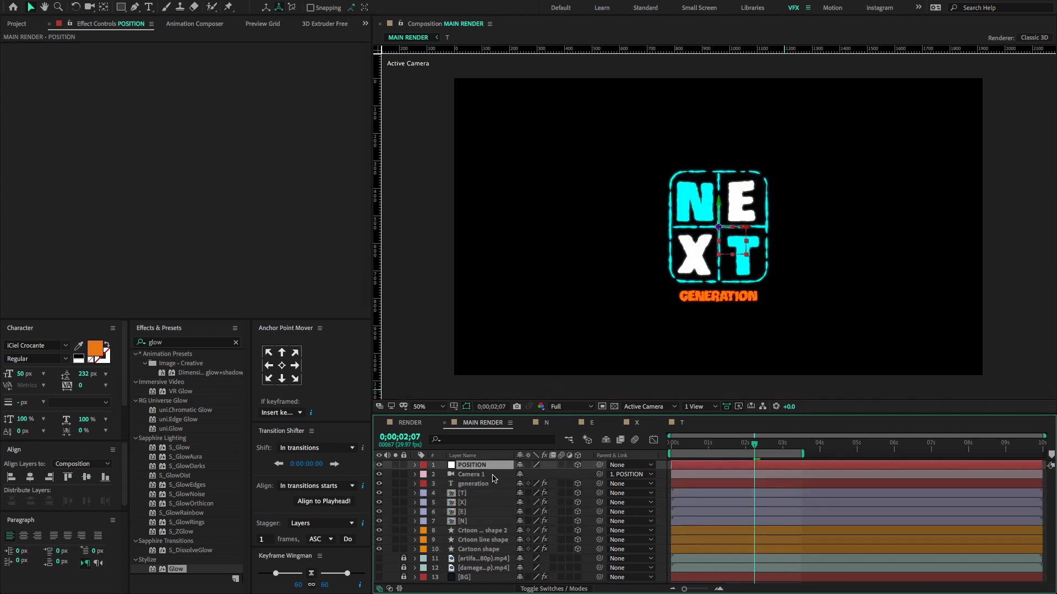
pyautogui.press('End')
pyautogui.press('p')
pyautogui.moveTo(697, 446); pyautogui.dragTo(671, 445)
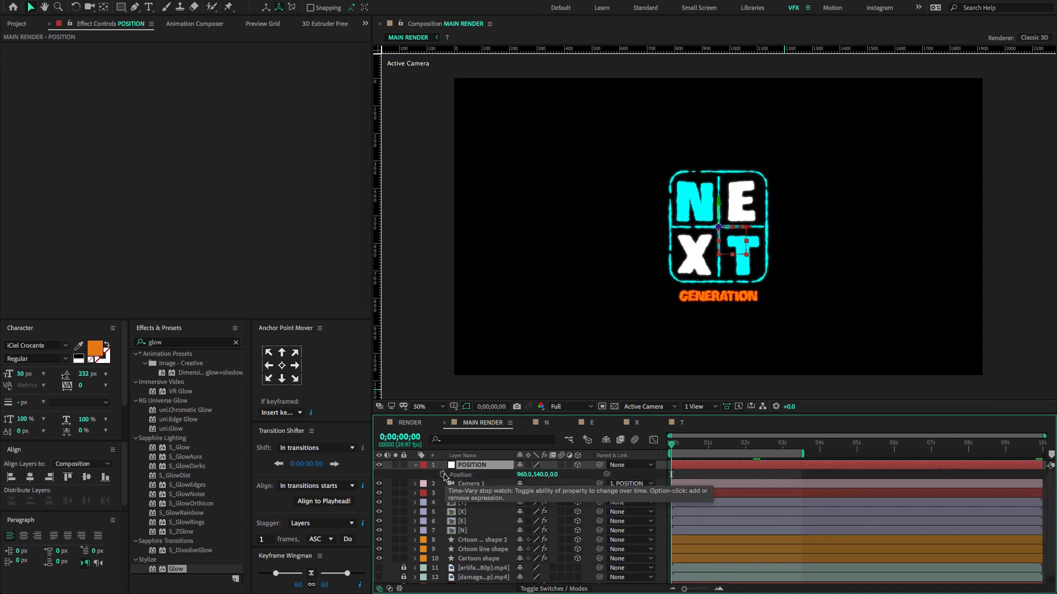
pyautogui.click(444, 474)
# - Set the POSITION null's Z Rotation to 15° at the start and keyframe it
pyautogui.press('r')
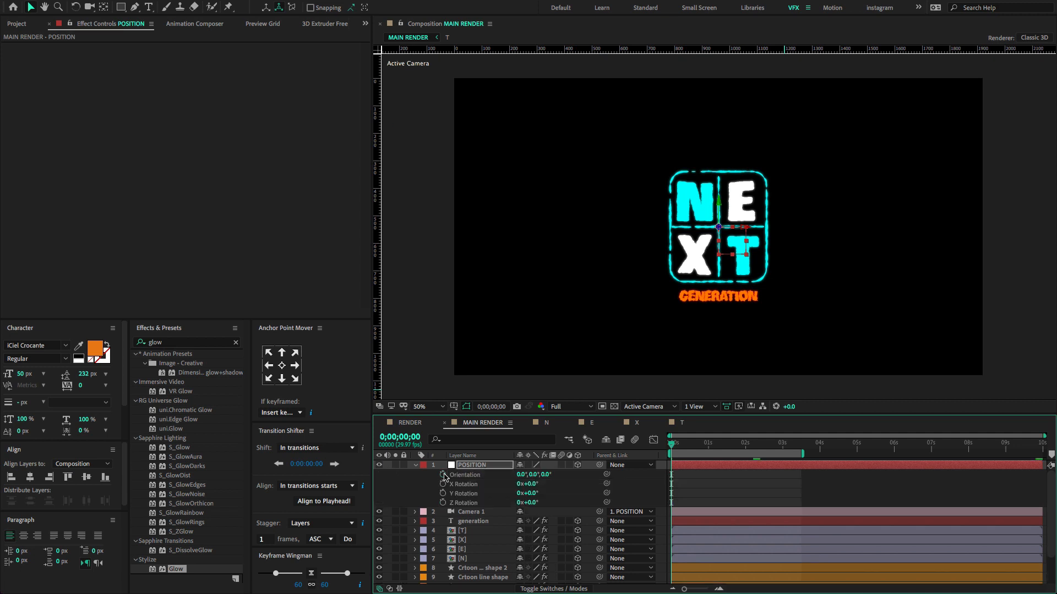
pyautogui.hotkey('shift', 'p')
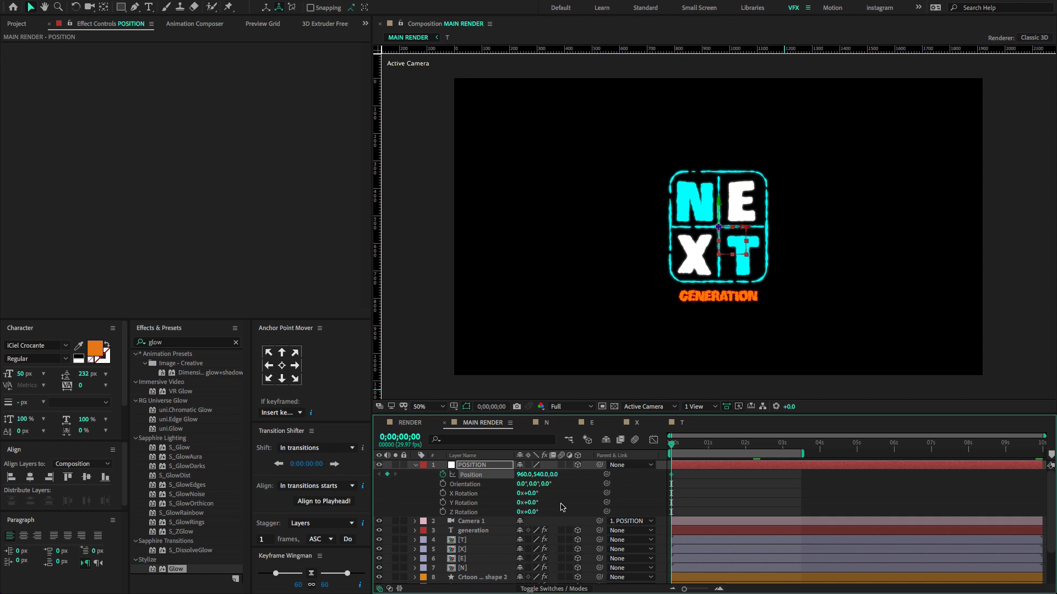
pyautogui.moveTo(534, 514); pyautogui.dragTo(545, 515)
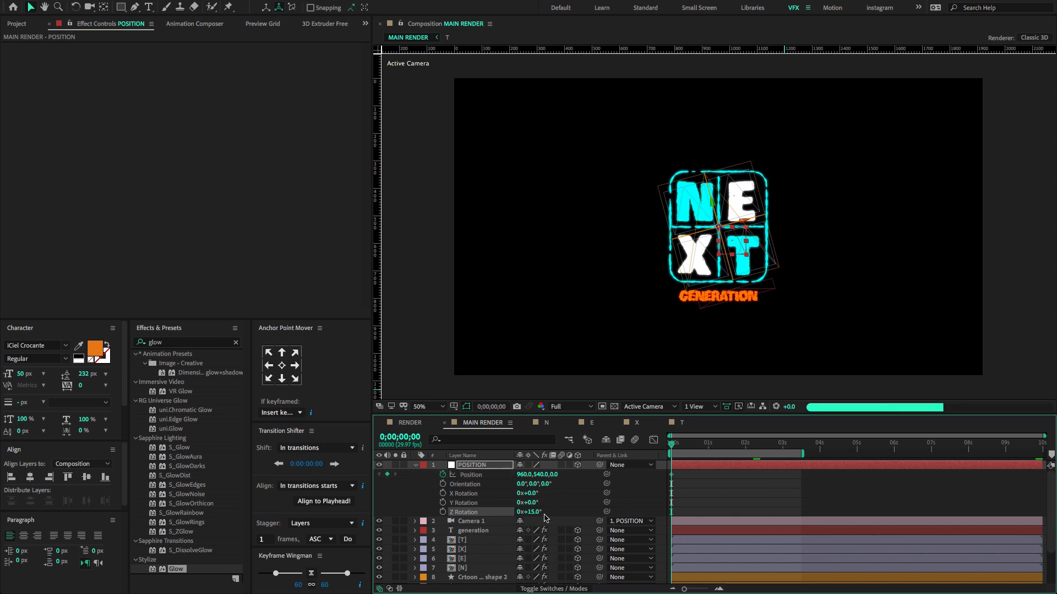
pyautogui.click(443, 512)
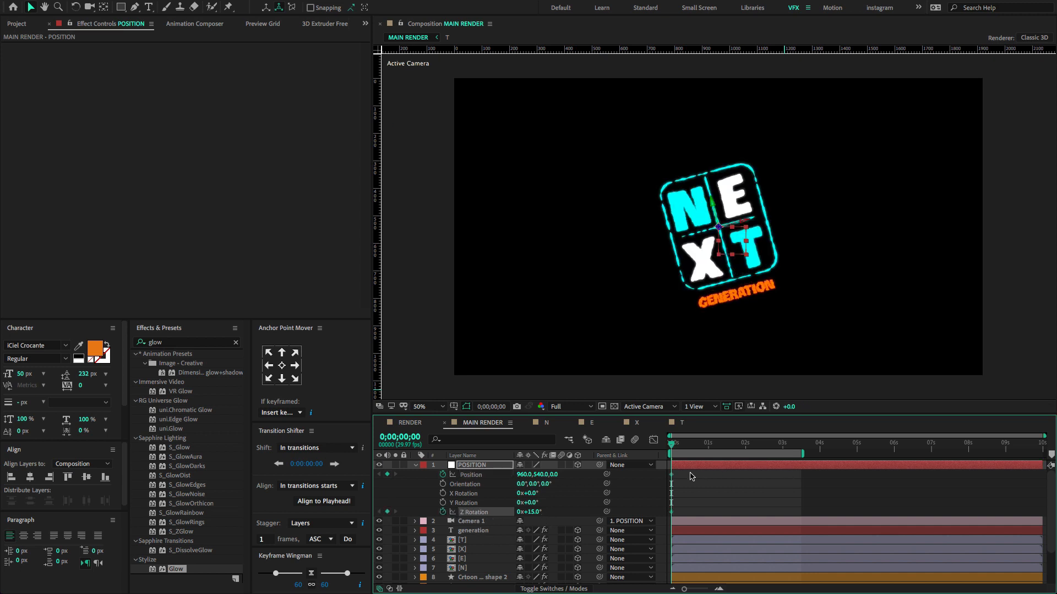
# - Keyframe the POSITION null's Position at 960, 540, 0 at 2 seconds and set its Z position to 500 at the start
pyautogui.press('space')
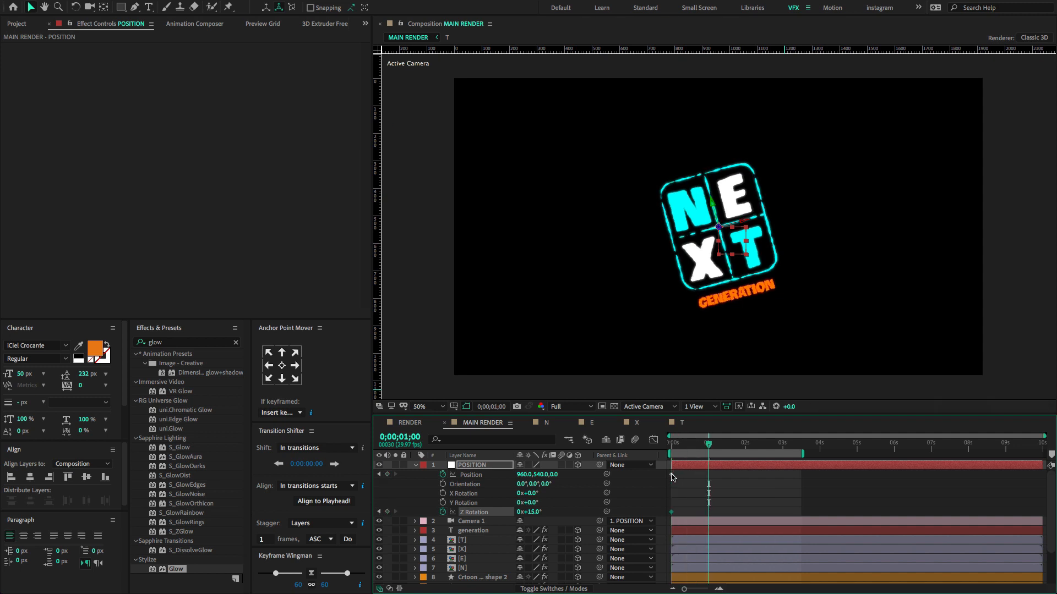
pyautogui.click(675, 474)
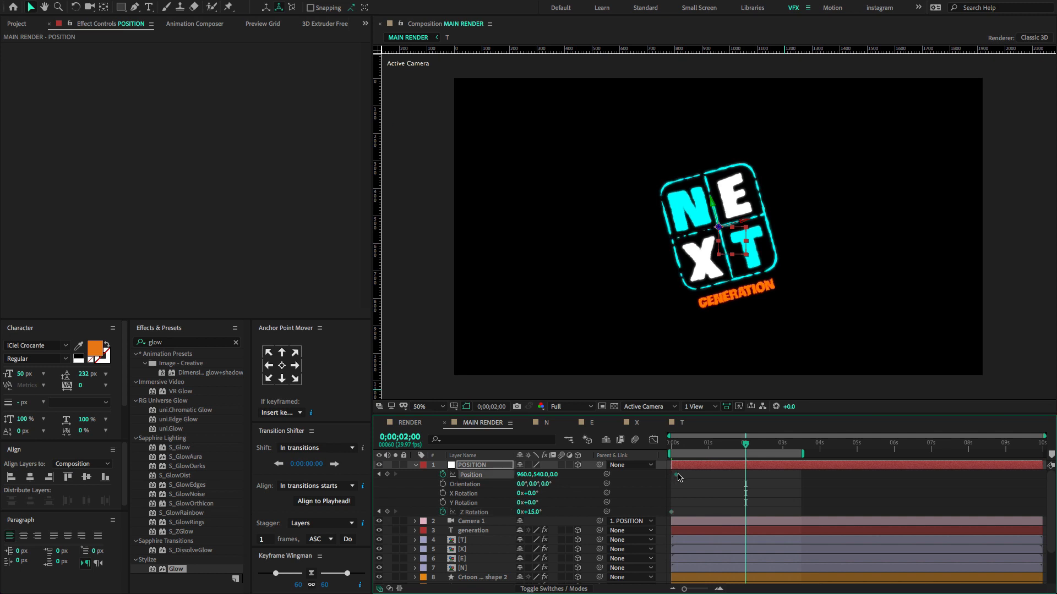
pyautogui.moveTo(722, 474); pyautogui.dragTo(745, 486)
pyautogui.press('Home')
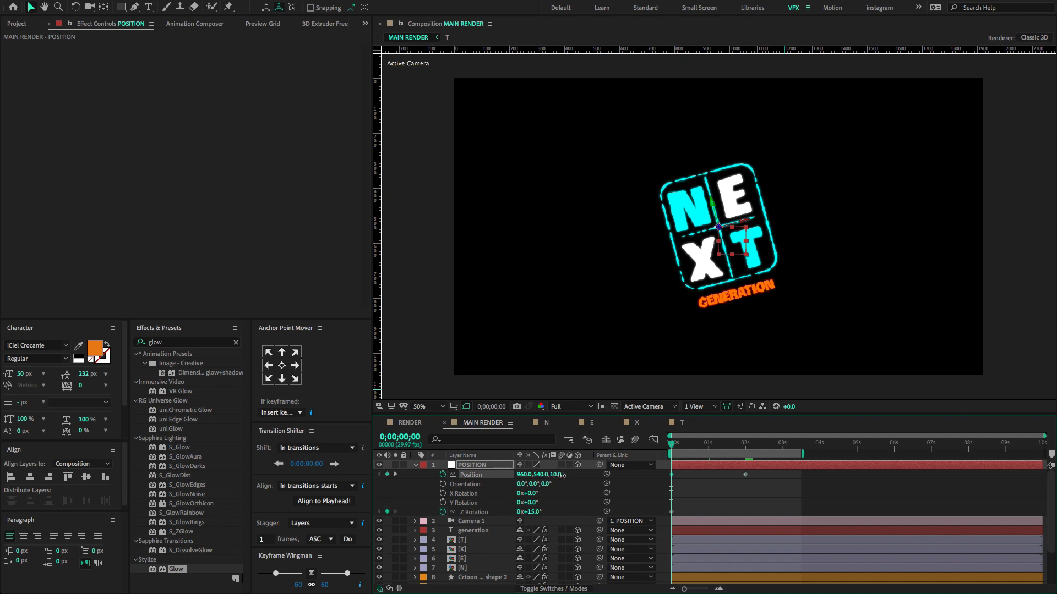
pyautogui.click(558, 476)
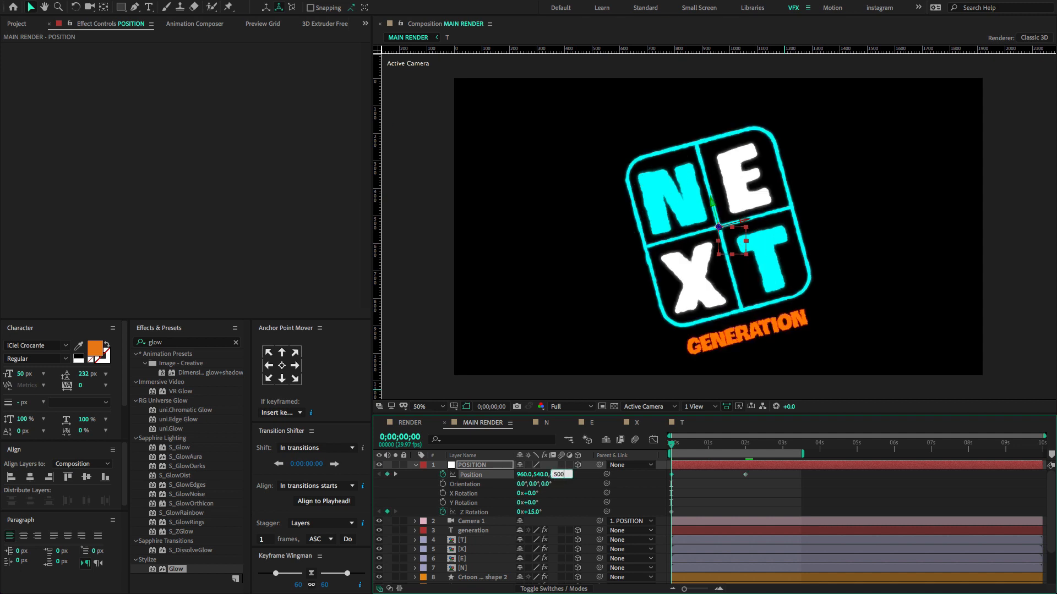
pyautogui.write('500')
pyautogui.press('Return')
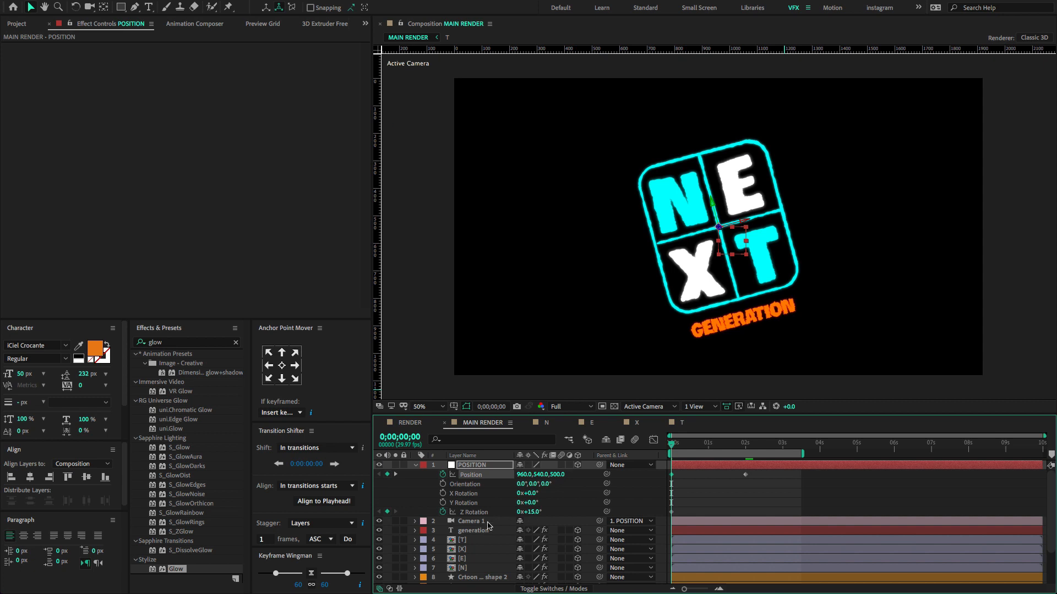
# - Set the POSITION null's Z Rotation to 0° at the 2-second keyframe
pyautogui.moveTo(687, 449); pyautogui.dragTo(736, 448)
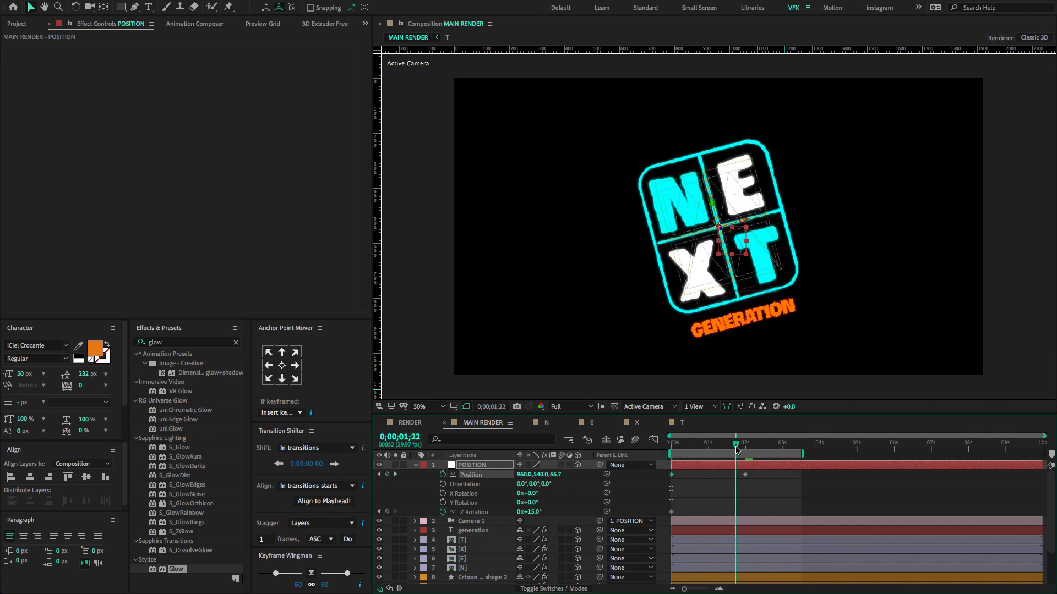
pyautogui.click(397, 474)
pyautogui.click(526, 512)
pyautogui.write('0')
pyautogui.press('Return')
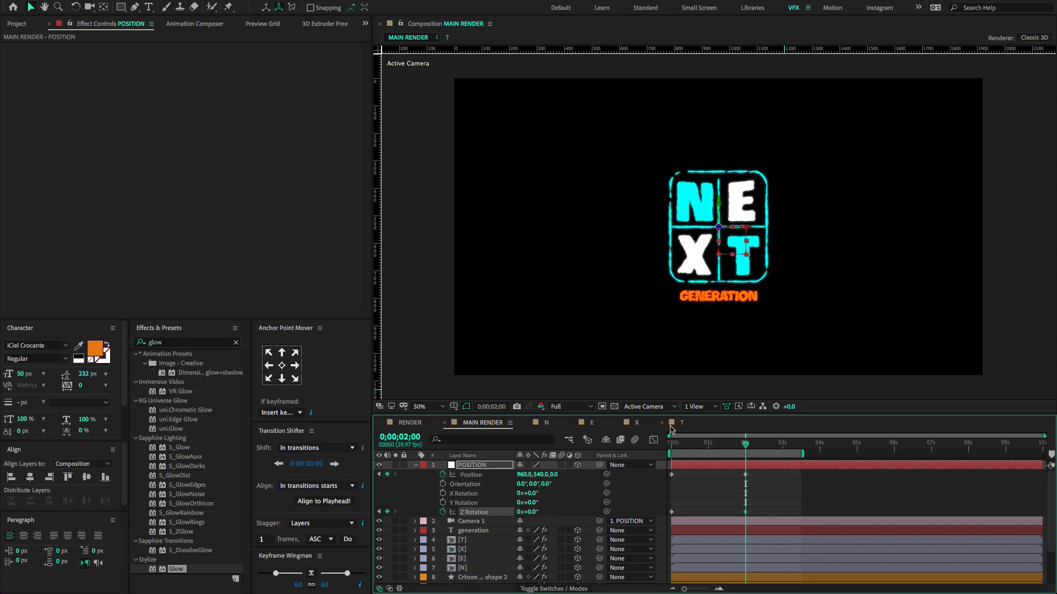
# - Shape the null's Position and Z Rotation speed curves with a short ease at the start and a long ease into 2 seconds, and preview the animation
pyautogui.moveTo(757, 481); pyautogui.dragTo(669, 514)
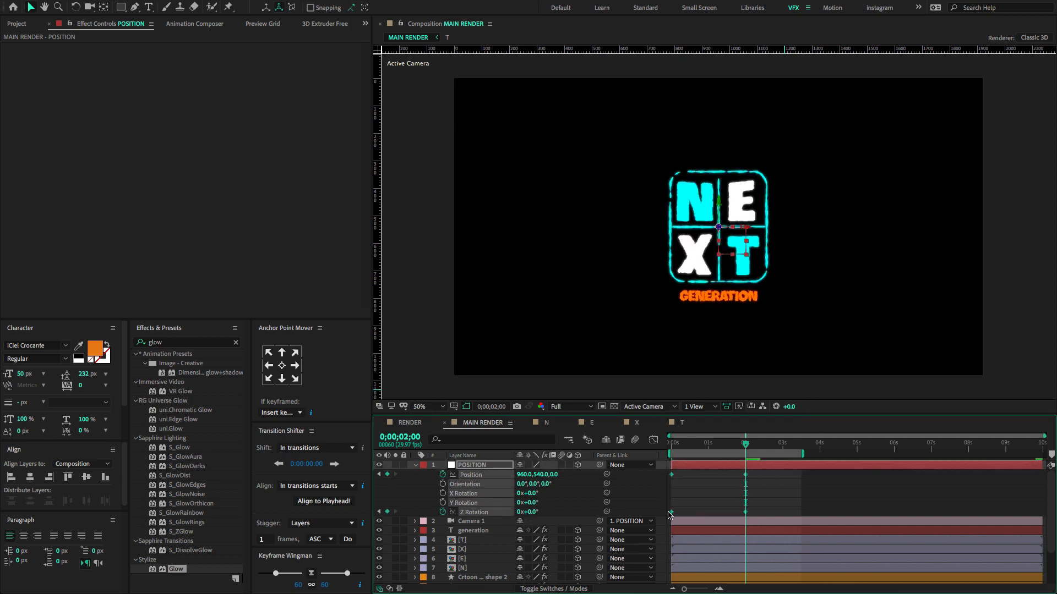
pyautogui.click(654, 442)
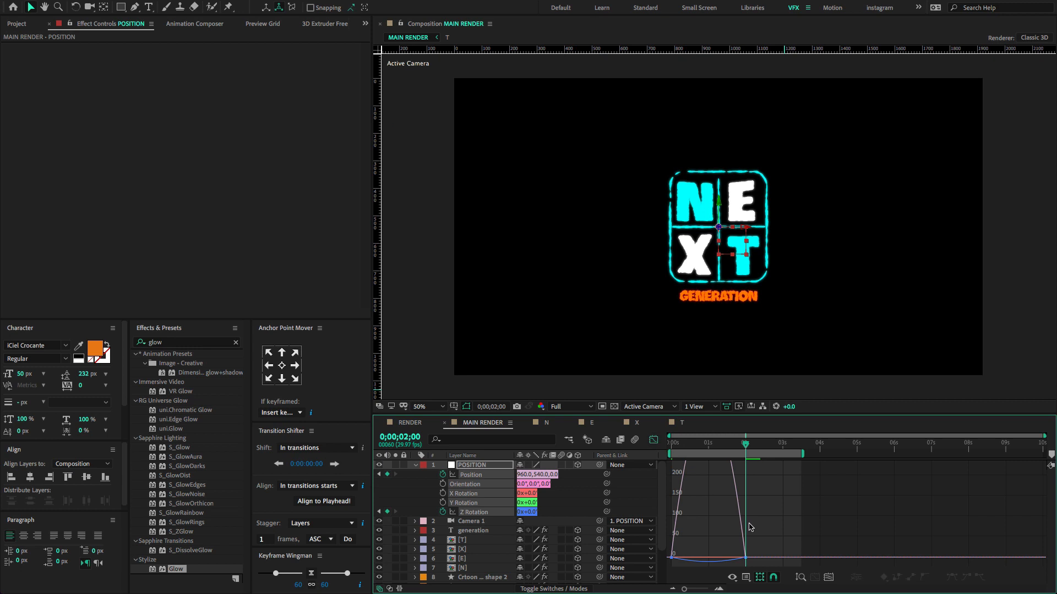
pyautogui.moveTo(768, 551); pyautogui.dragTo(708, 557)
pyautogui.press('Home')
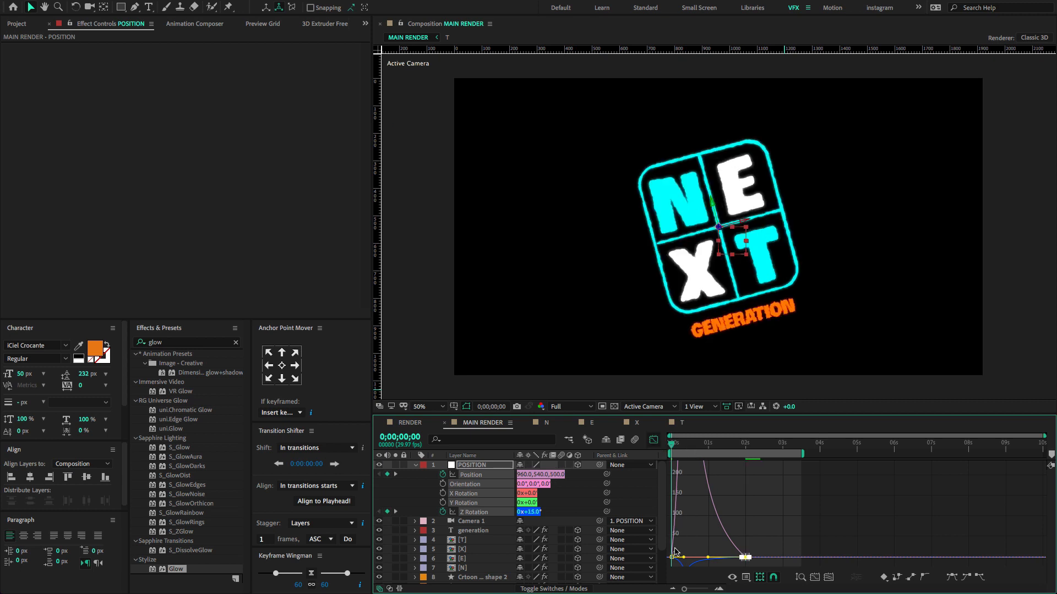
pyautogui.click(676, 552)
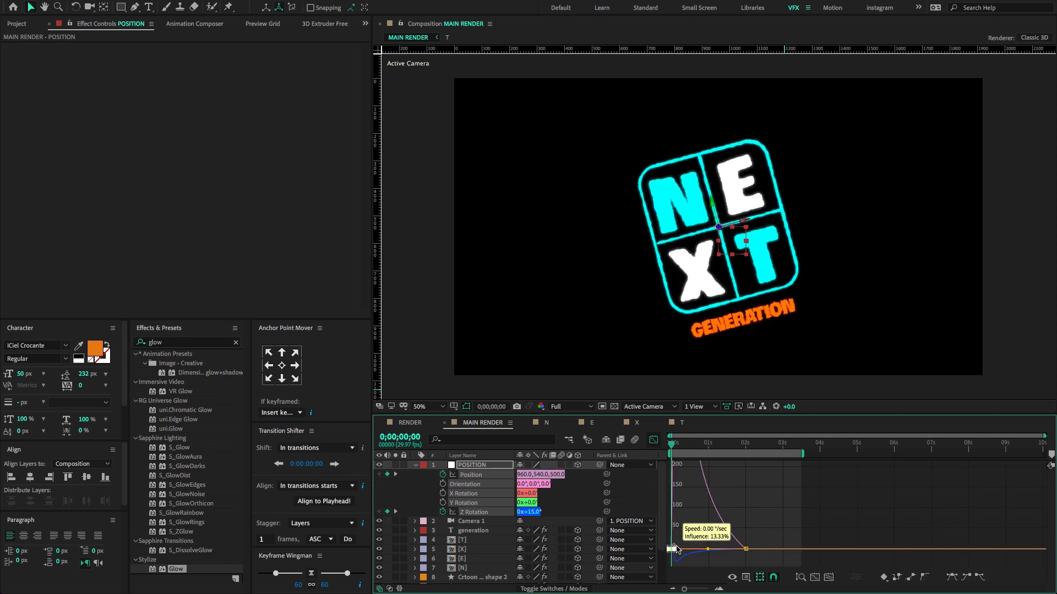
pyautogui.press('space')
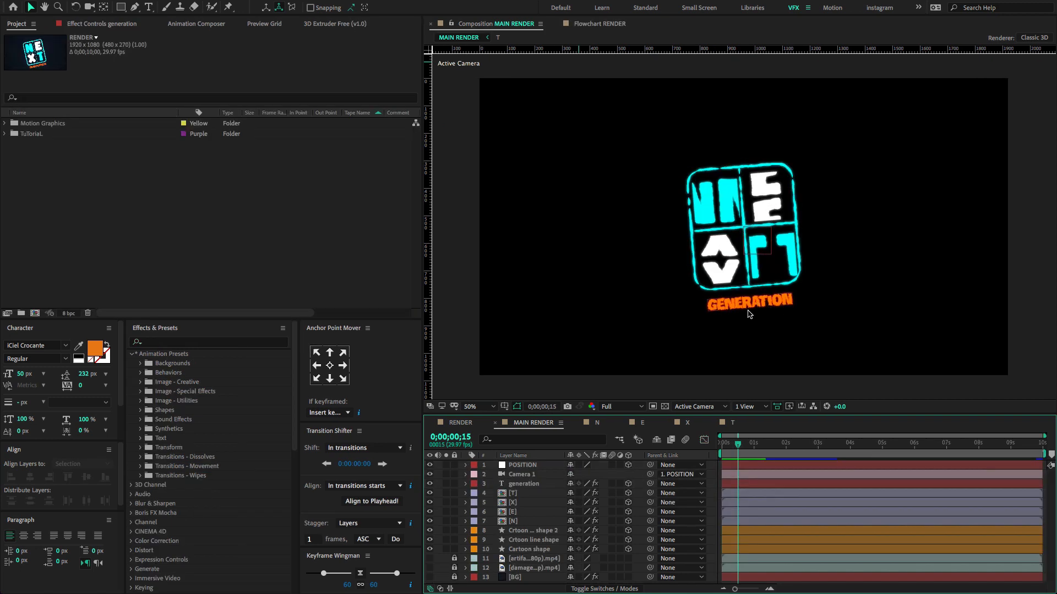
# - Find the Typewriter preset, apply it to the generation text layer at 0;00;00;15, and reveal the layer's modified properties
pyautogui.click(132, 355)
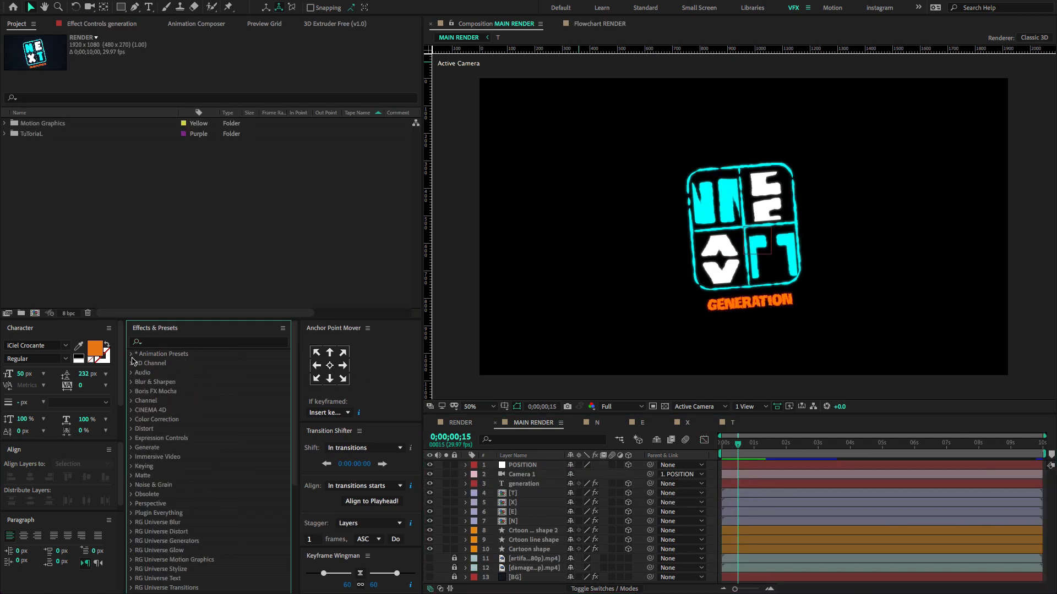
pyautogui.click(166, 343)
pyautogui.write('typ')
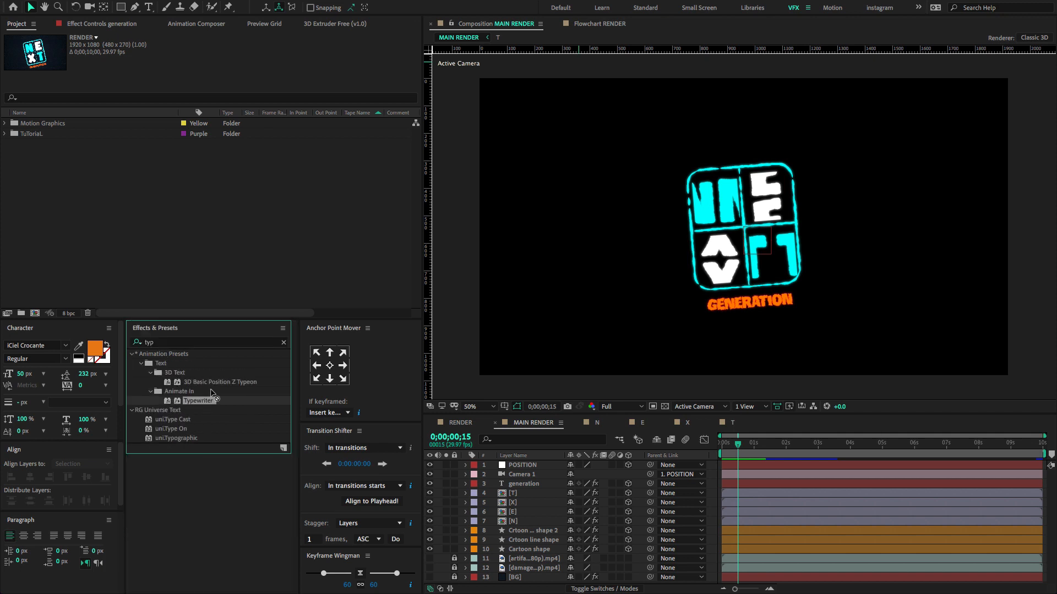
pyautogui.moveTo(198, 401); pyautogui.dragTo(520, 484)
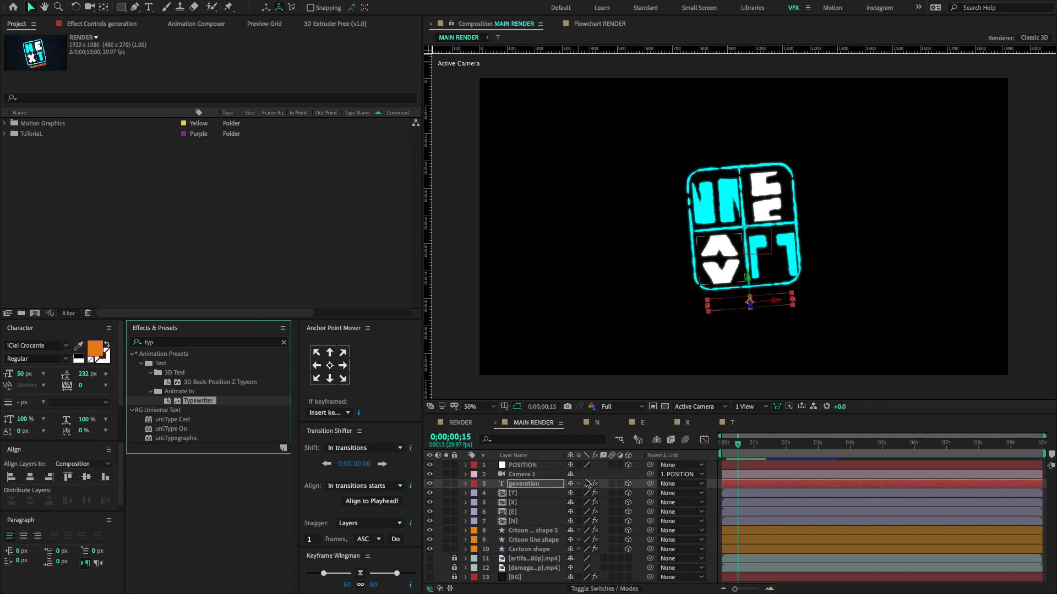
pyautogui.click(540, 485)
pyautogui.press('u')
pyautogui.press('u')
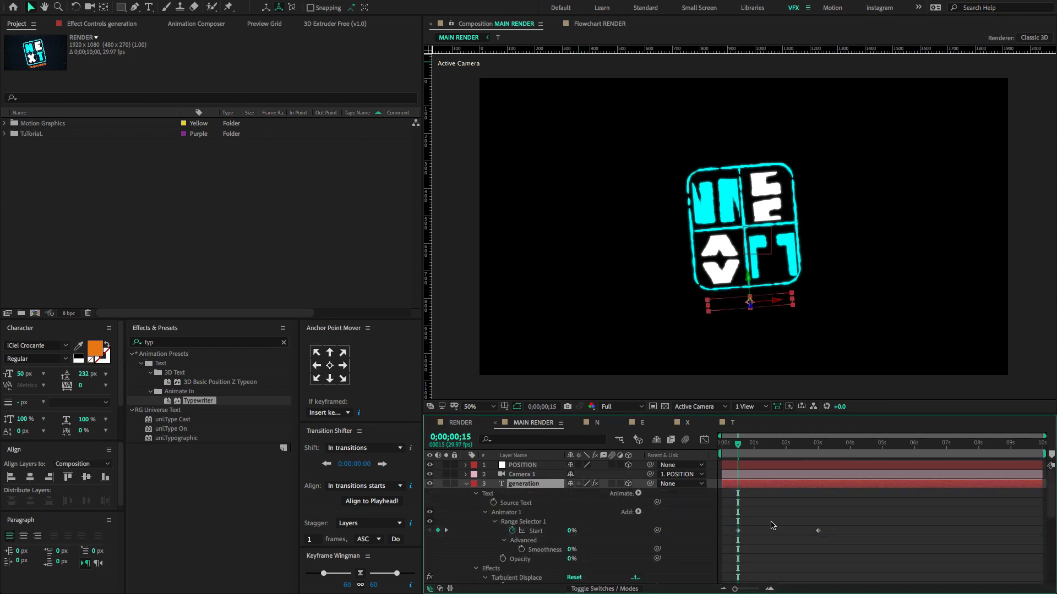
# - Set the preview resolution to Third and preview the typewriter animation on the generation text
pyautogui.moveTo(735, 446); pyautogui.dragTo(740, 446)
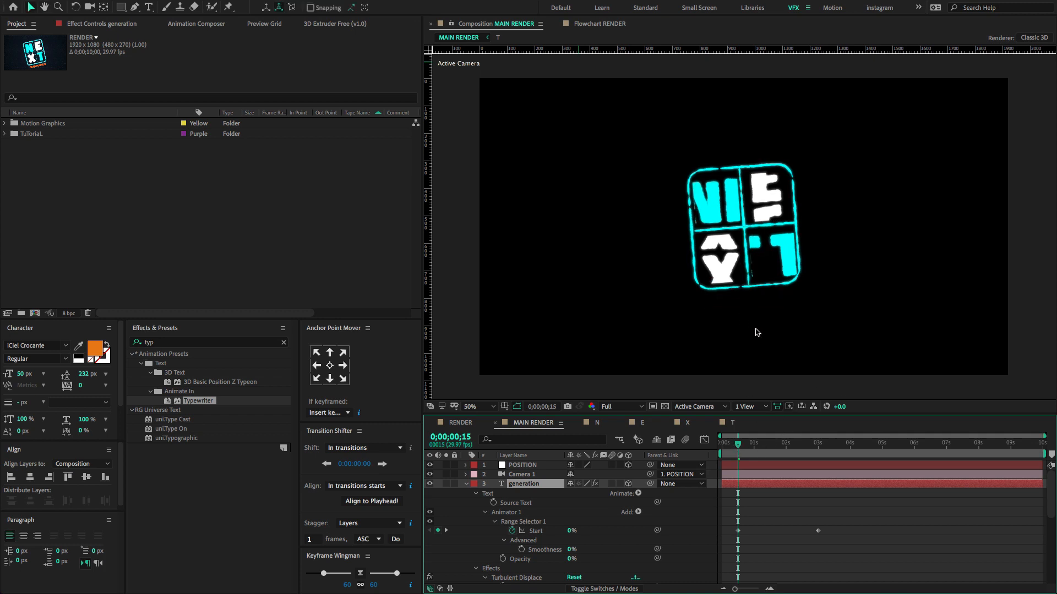
pyautogui.click(619, 408)
pyautogui.click(617, 457)
pyautogui.press('space')
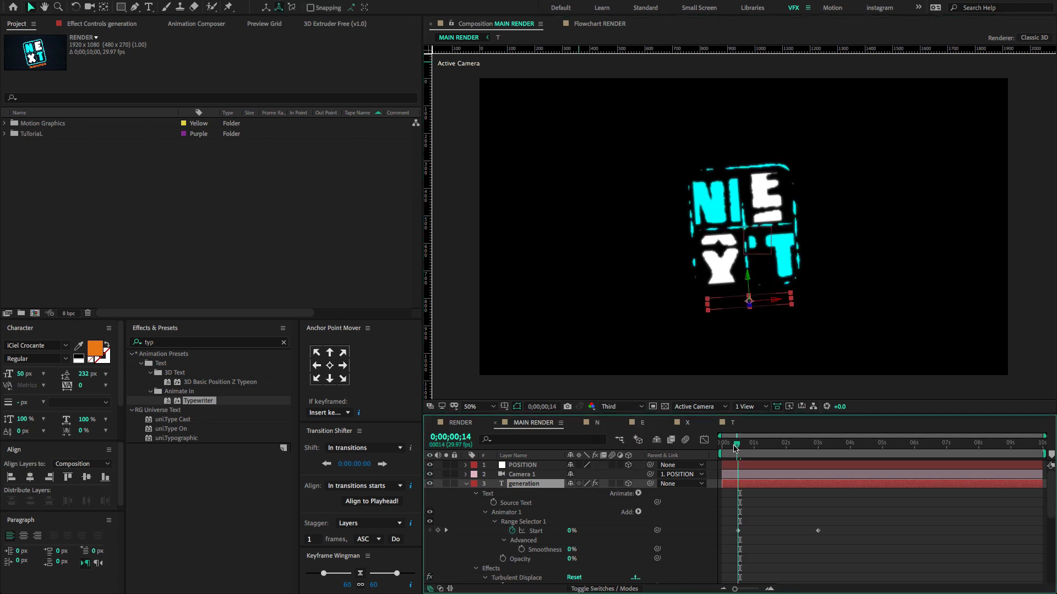
pyautogui.press('space')
# - Retime the generation text's Range Selector Start keyframes to 0 and 1 second, and preview the faster typing
pyautogui.moveTo(861, 513); pyautogui.dragTo(731, 544)
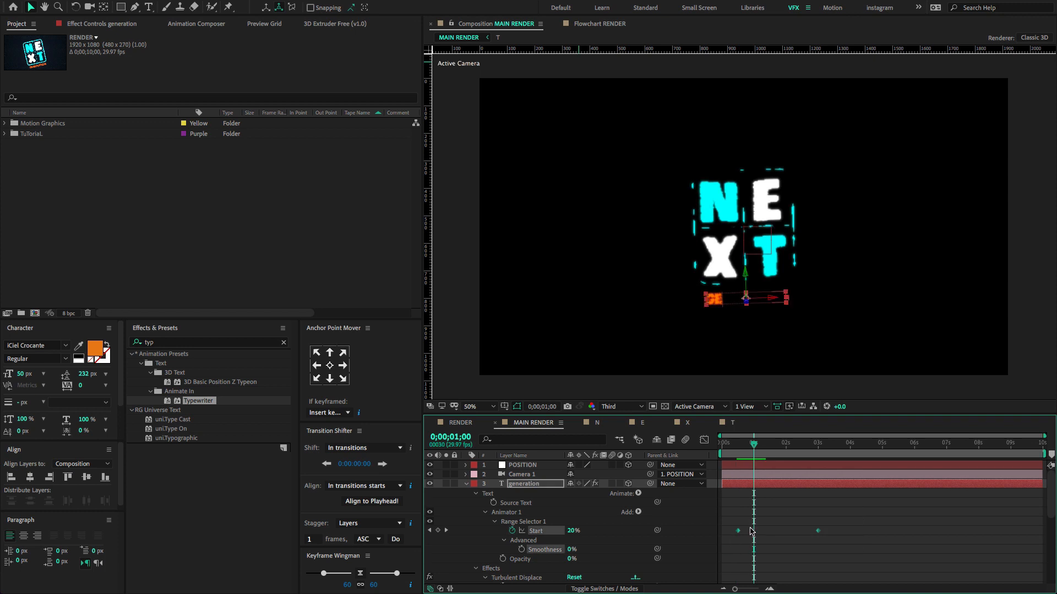
pyautogui.moveTo(744, 443); pyautogui.dragTo(707, 443)
pyautogui.moveTo(737, 530); pyautogui.dragTo(721, 531)
pyautogui.moveTo(803, 535); pyautogui.dragTo(753, 533)
pyautogui.press('space')
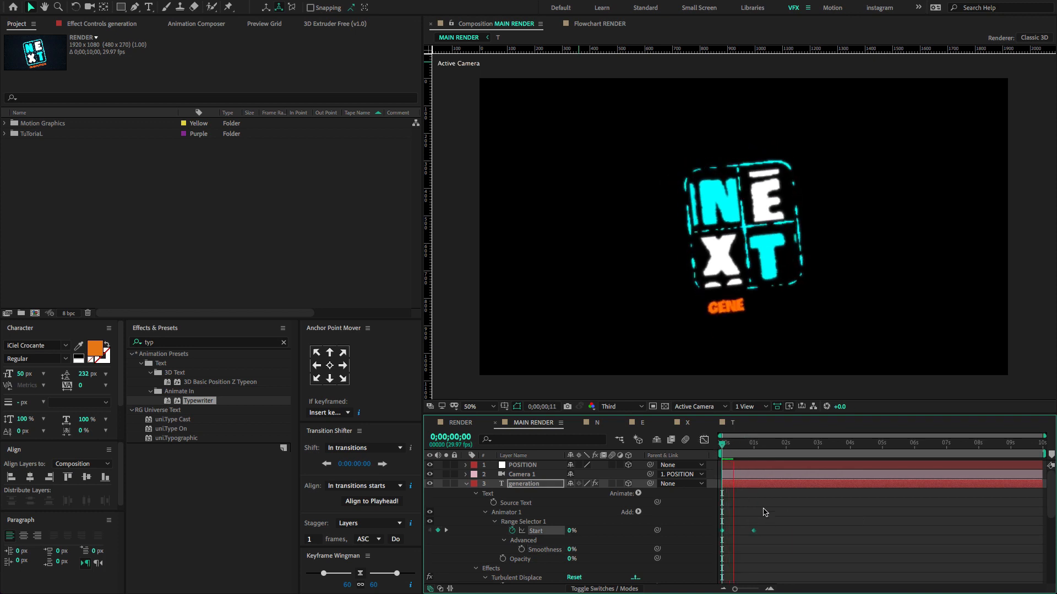
pyautogui.press('space')
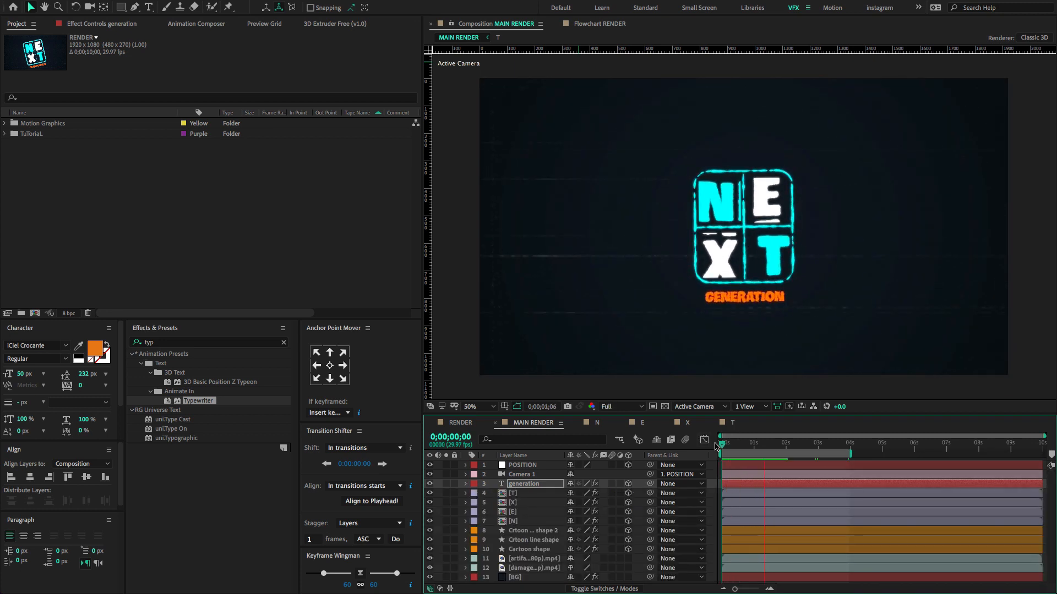
# - End the work area just past 2 seconds and preview the full composition from the start
pyautogui.press('h')
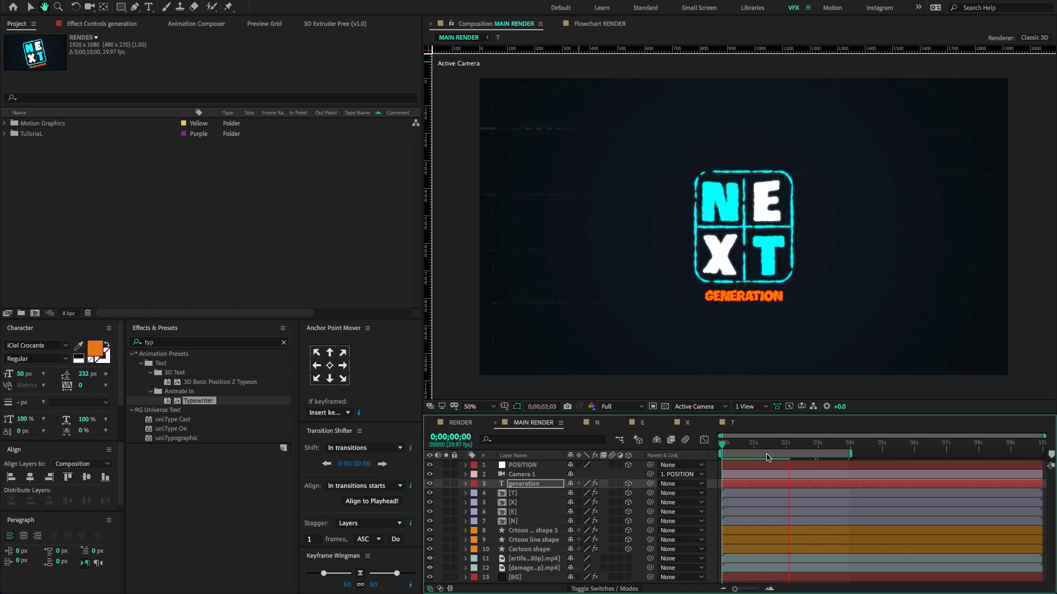
pyautogui.press('n')
pyautogui.moveTo(747, 446); pyautogui.dragTo(721, 447)
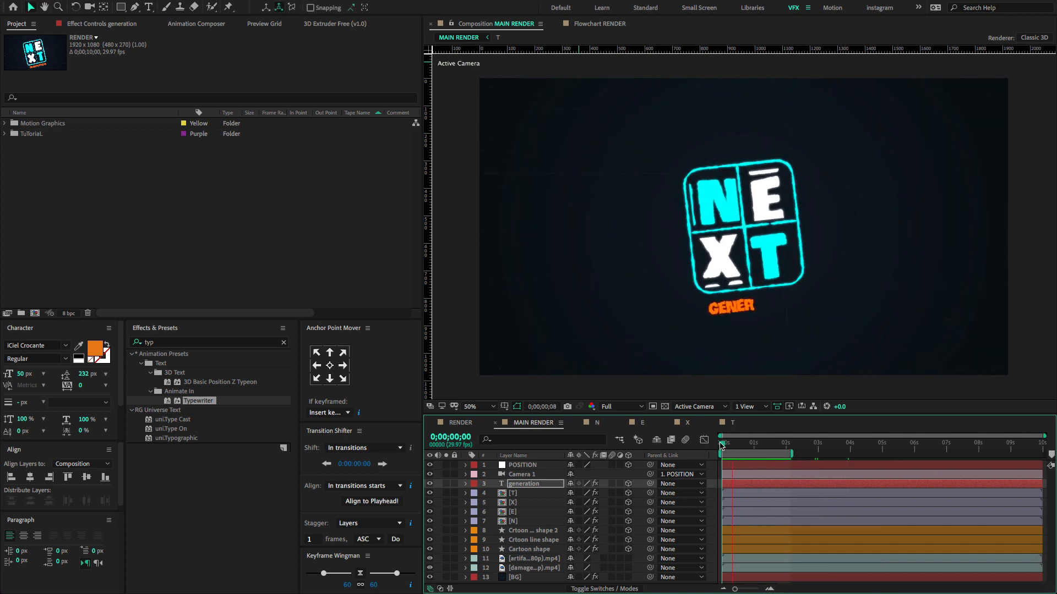